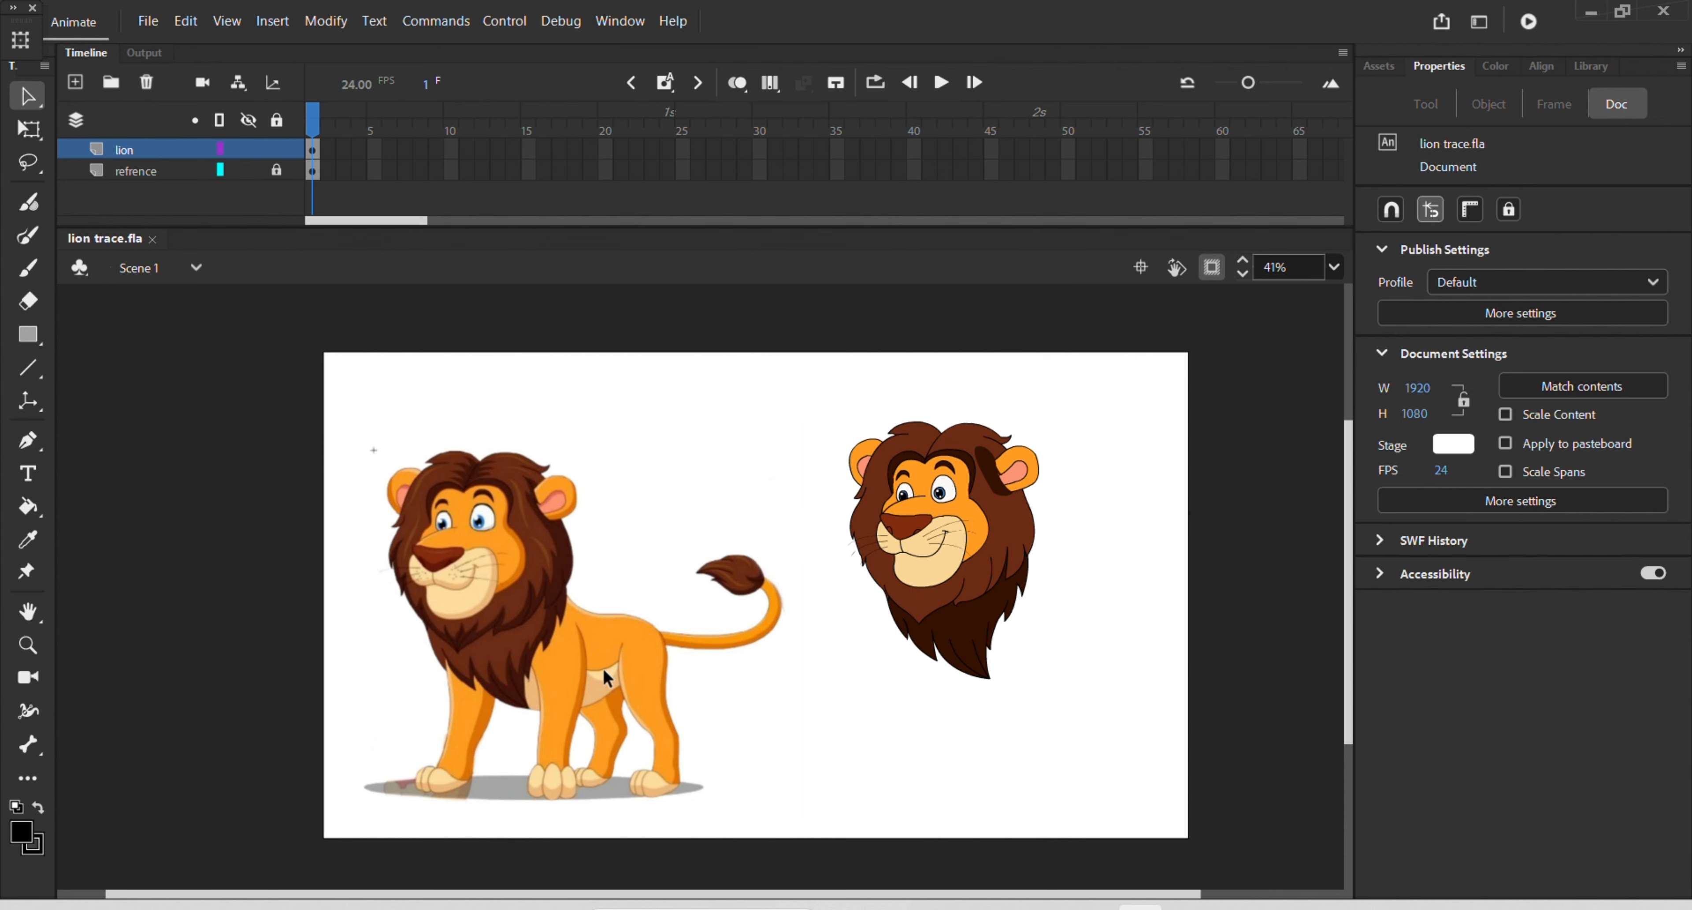
Open a group on the lion layer for tracing the reference lion's body
scroll(531, 657, "up", 1)
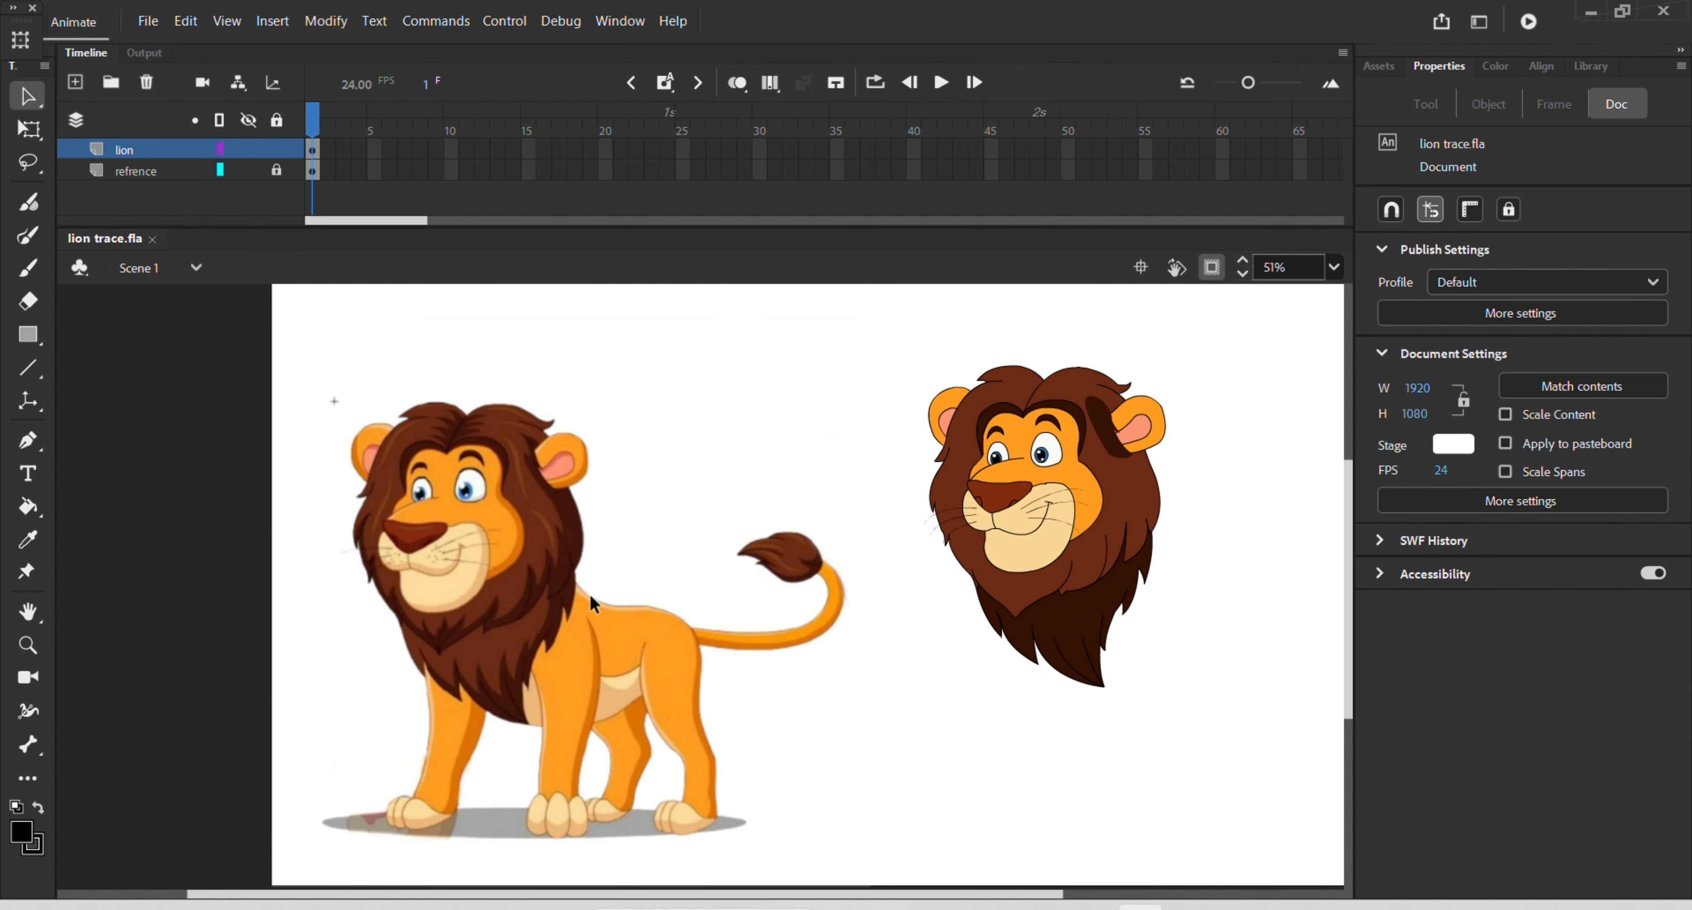
scroll(799, 643, "down", 2)
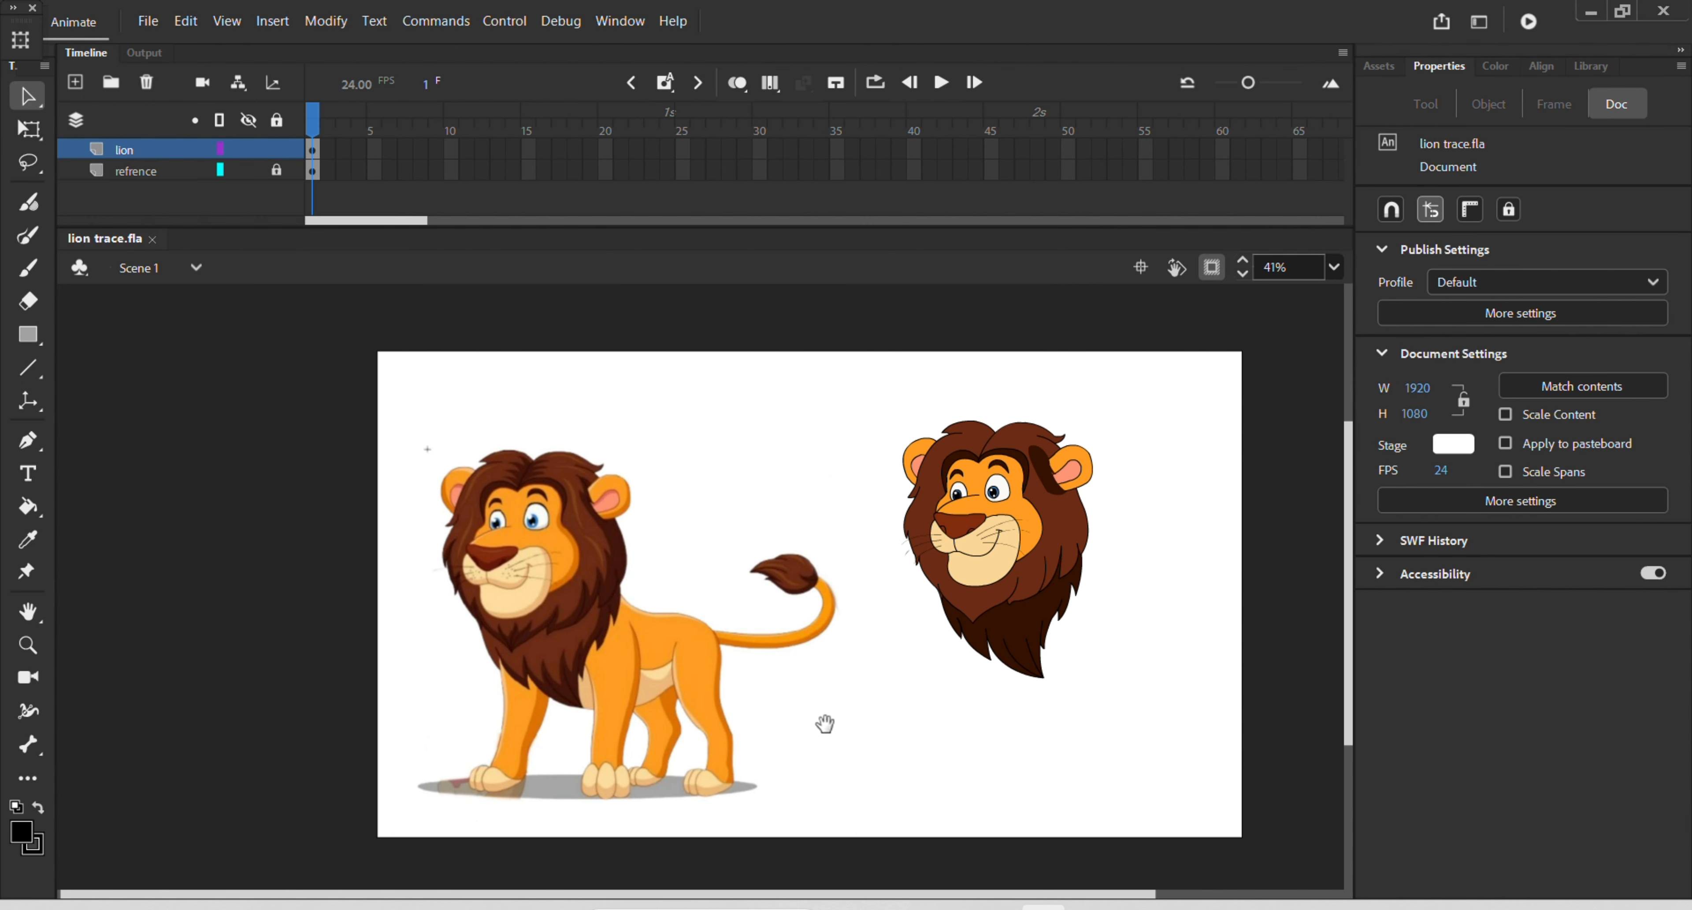
left_click_drag(828, 721, 658, 674)
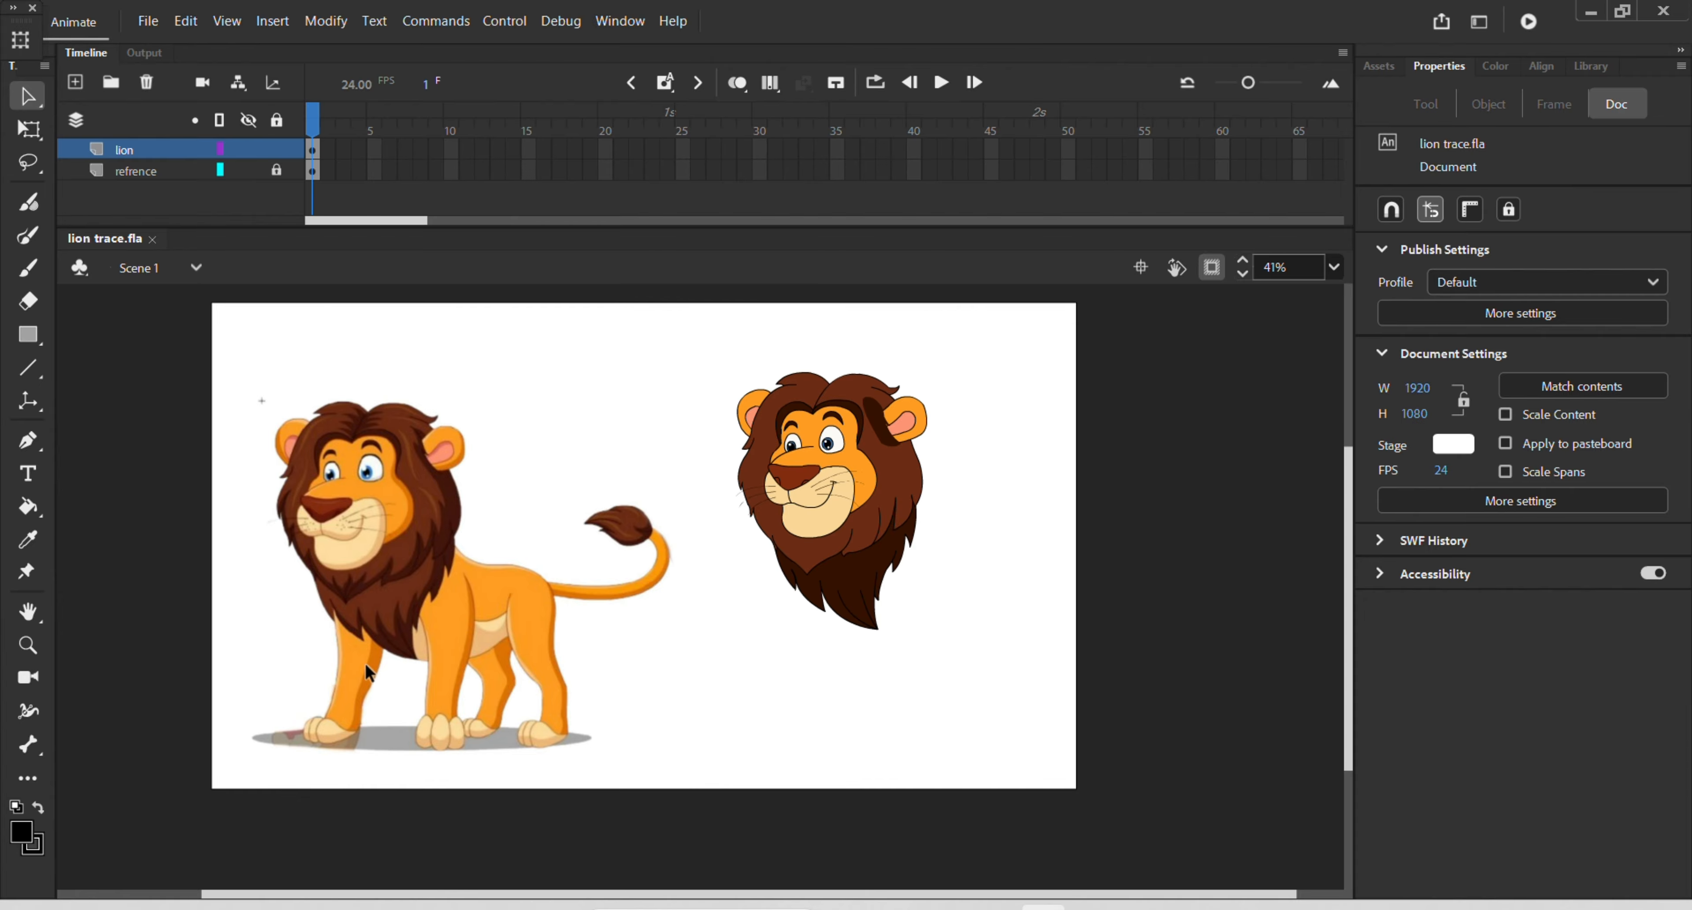
scroll(365, 661, "up", 4)
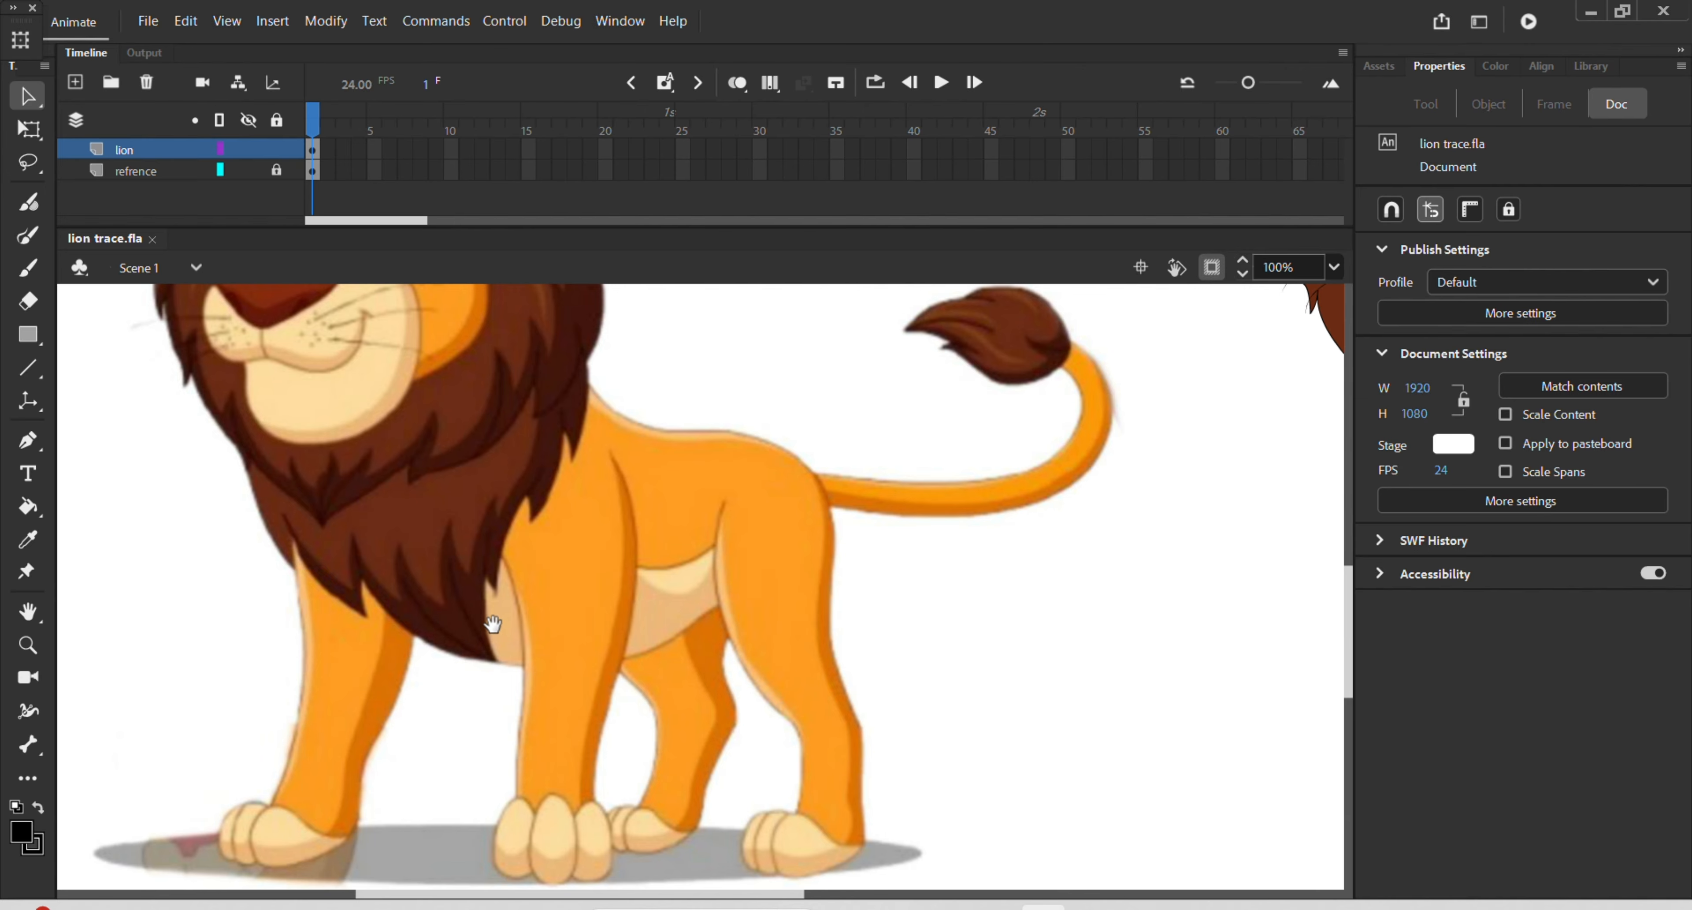
left_click_drag(492, 625, 532, 762)
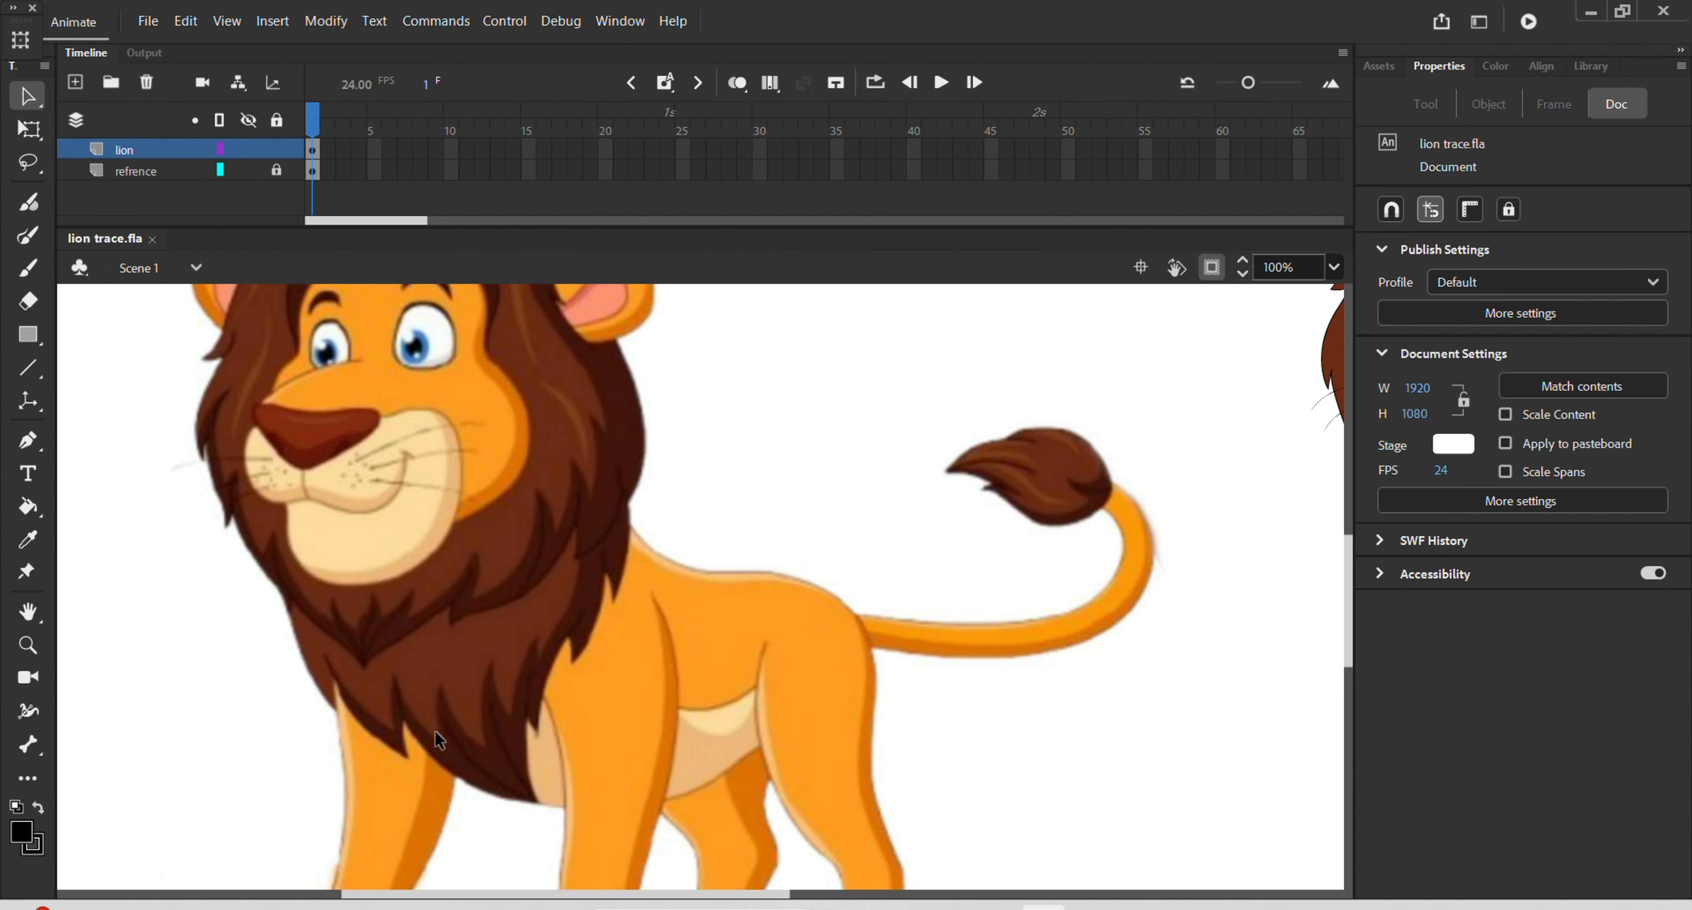
double_click(444, 580)
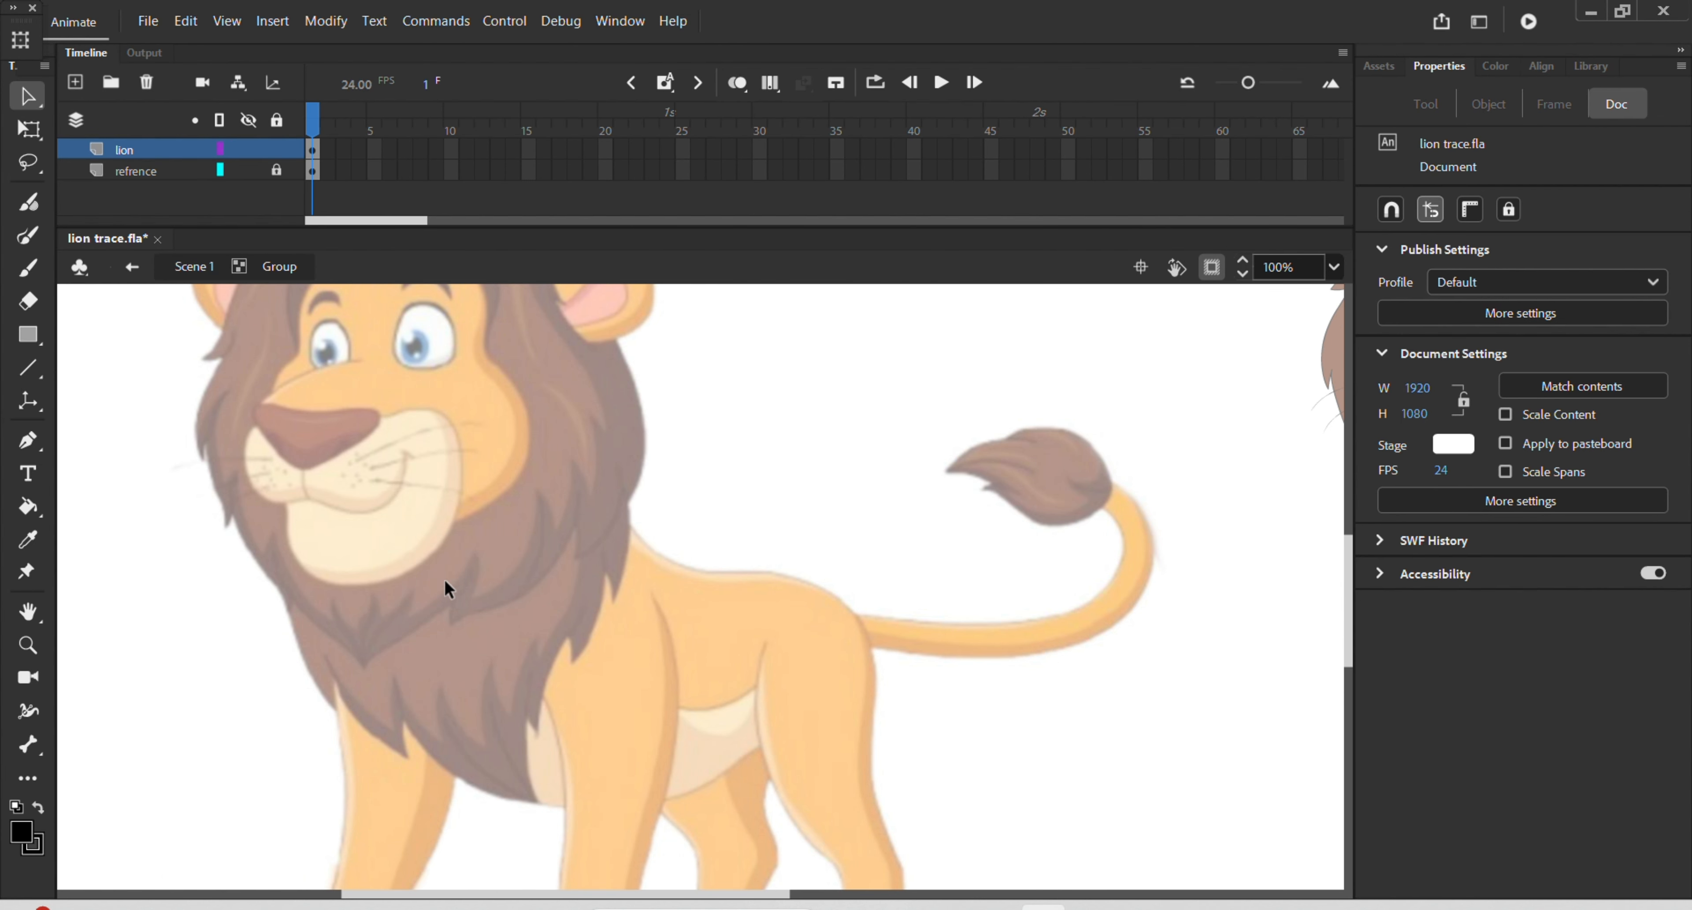
Trace the lion's back and the curve of its rump with the Pen tool, ending just below the tail base
key("p")
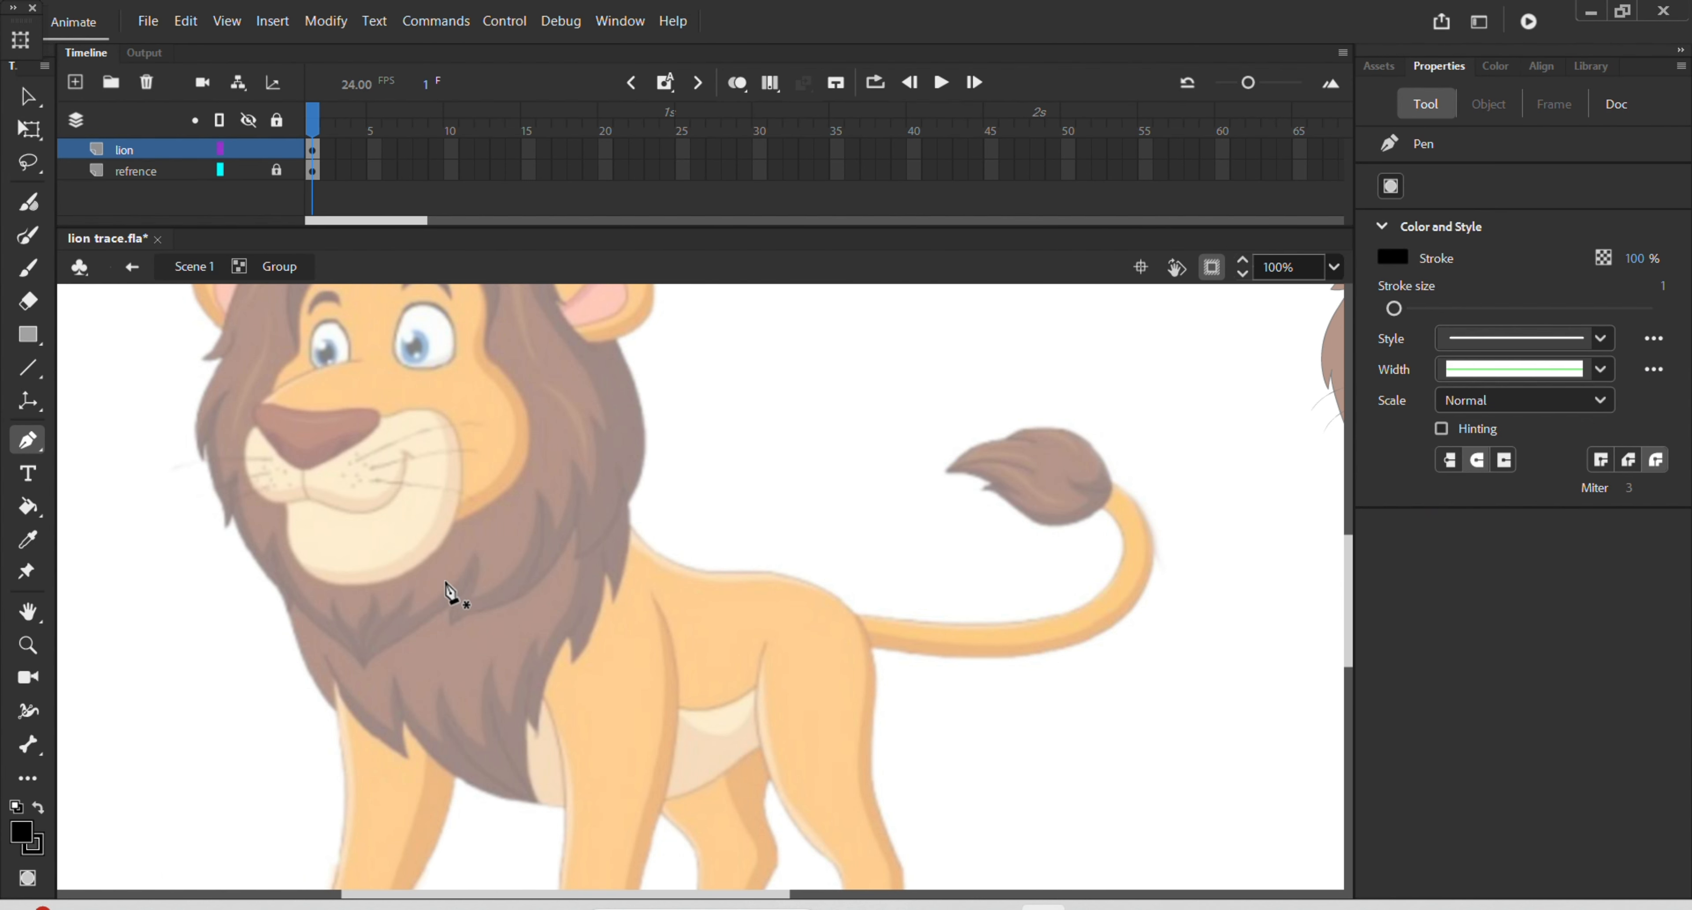
left_click(704, 571)
mouse_move(750, 571)
left_mouse_down()
mouse_move(779, 567)
mouse_move(751, 573)
left_mouse_up()
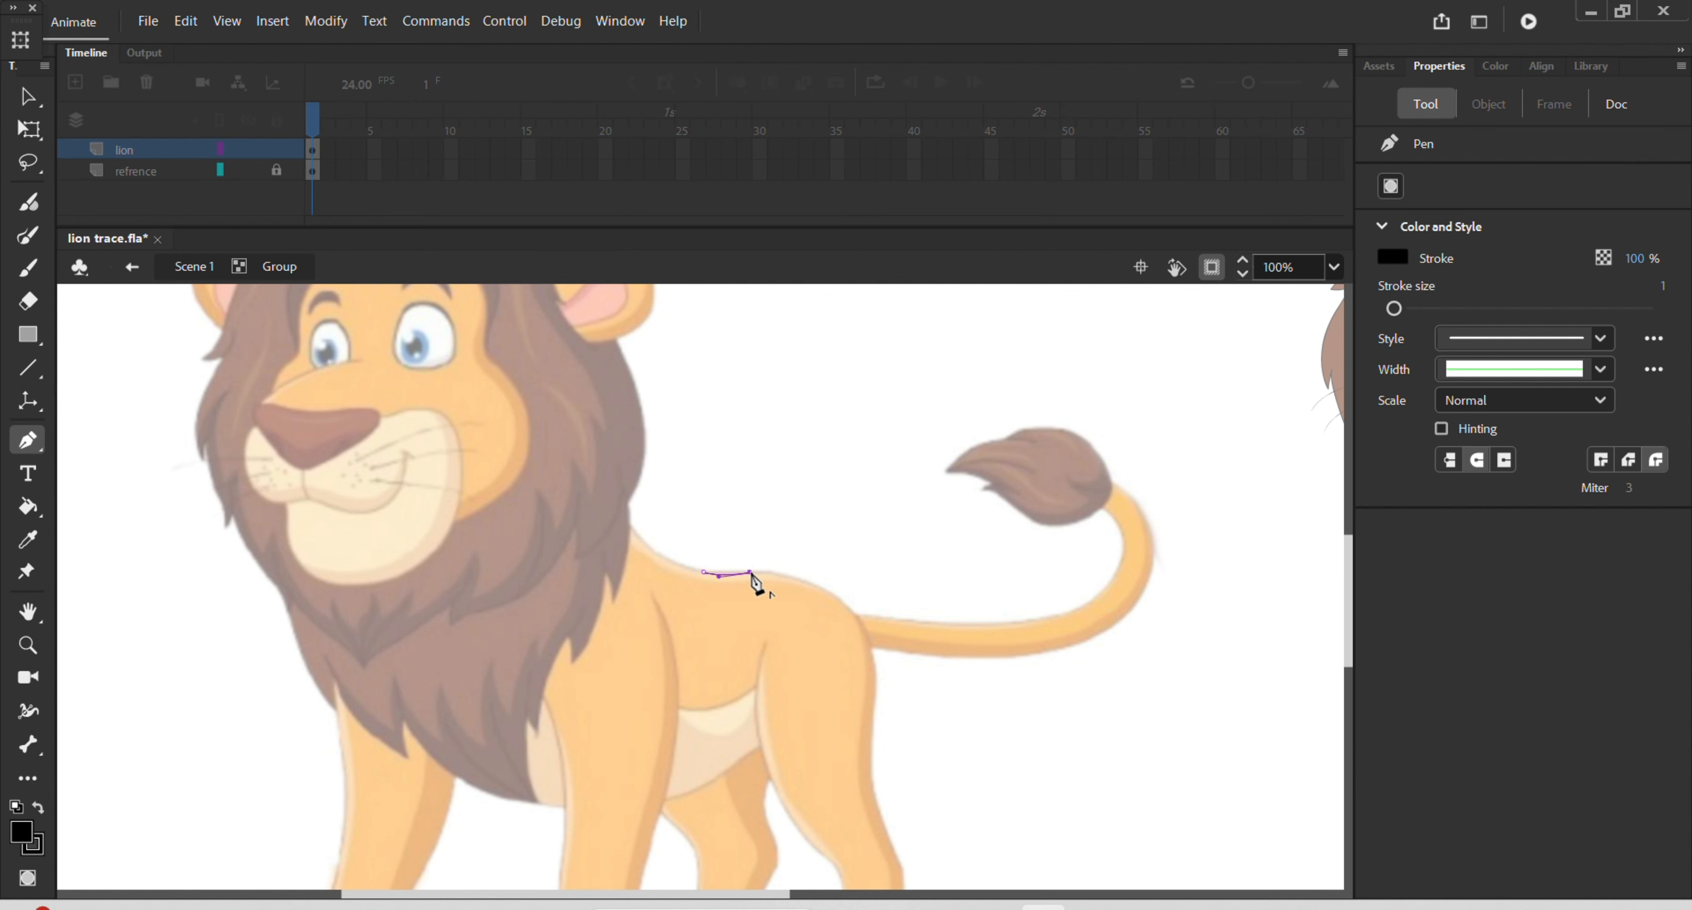
left_click_drag(863, 662, 869, 754)
left_click(864, 663)
scroll(857, 696, "up", 2)
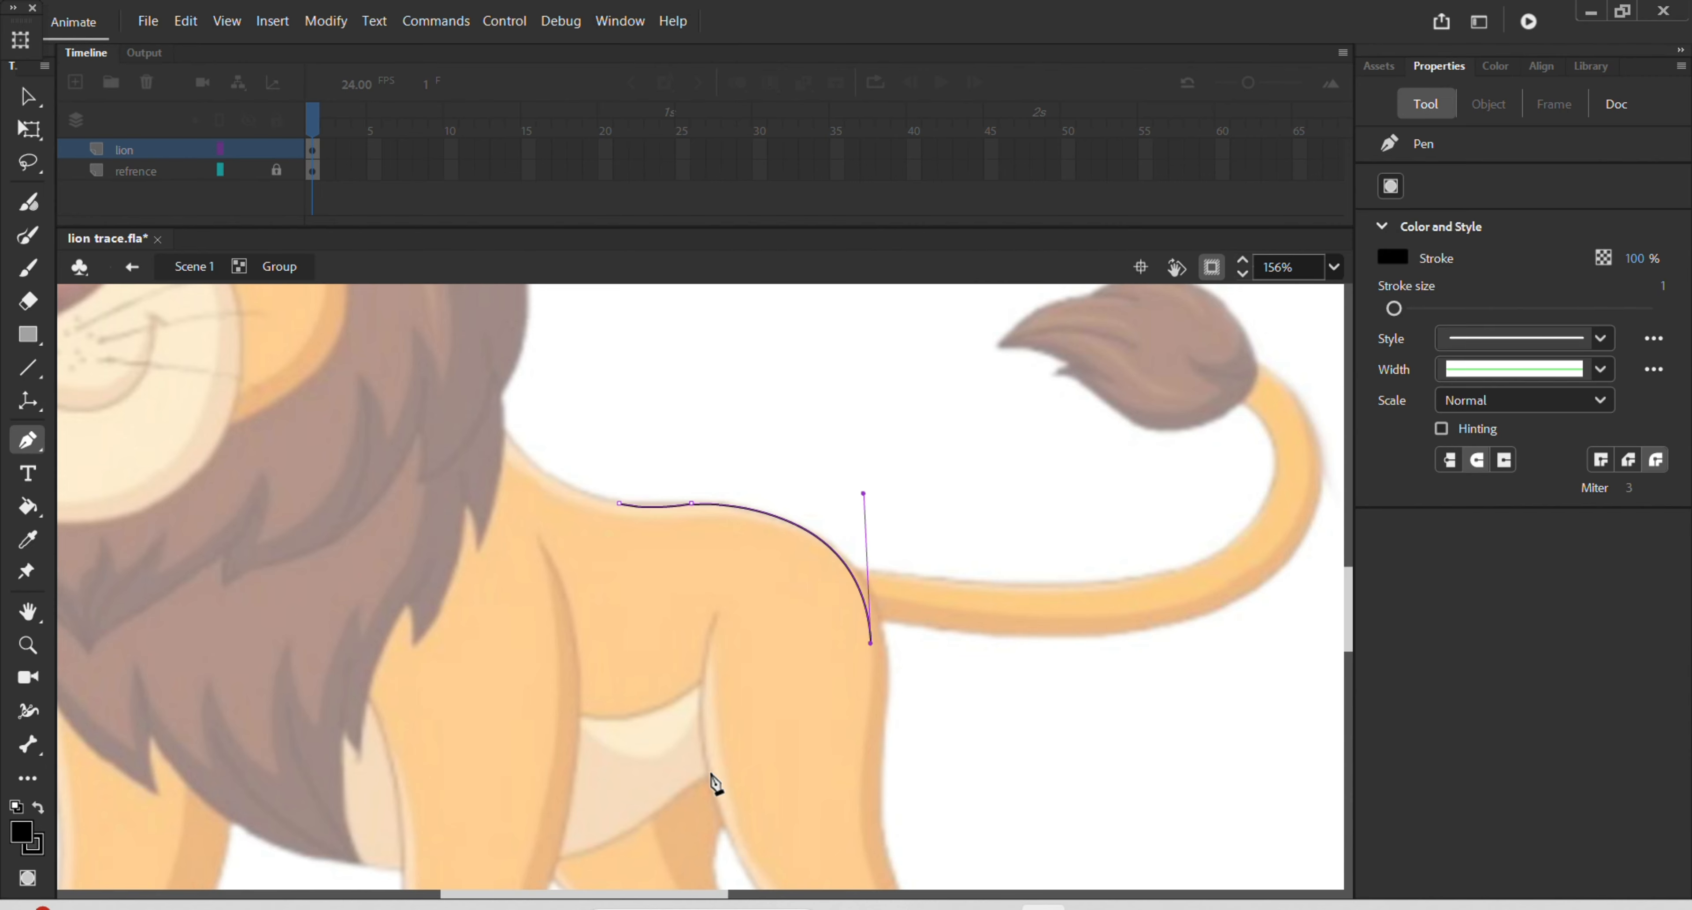
Try to trace the lower rump and the belly edge as far as the chest below the mane
left_click_drag(714, 771, 563, 823)
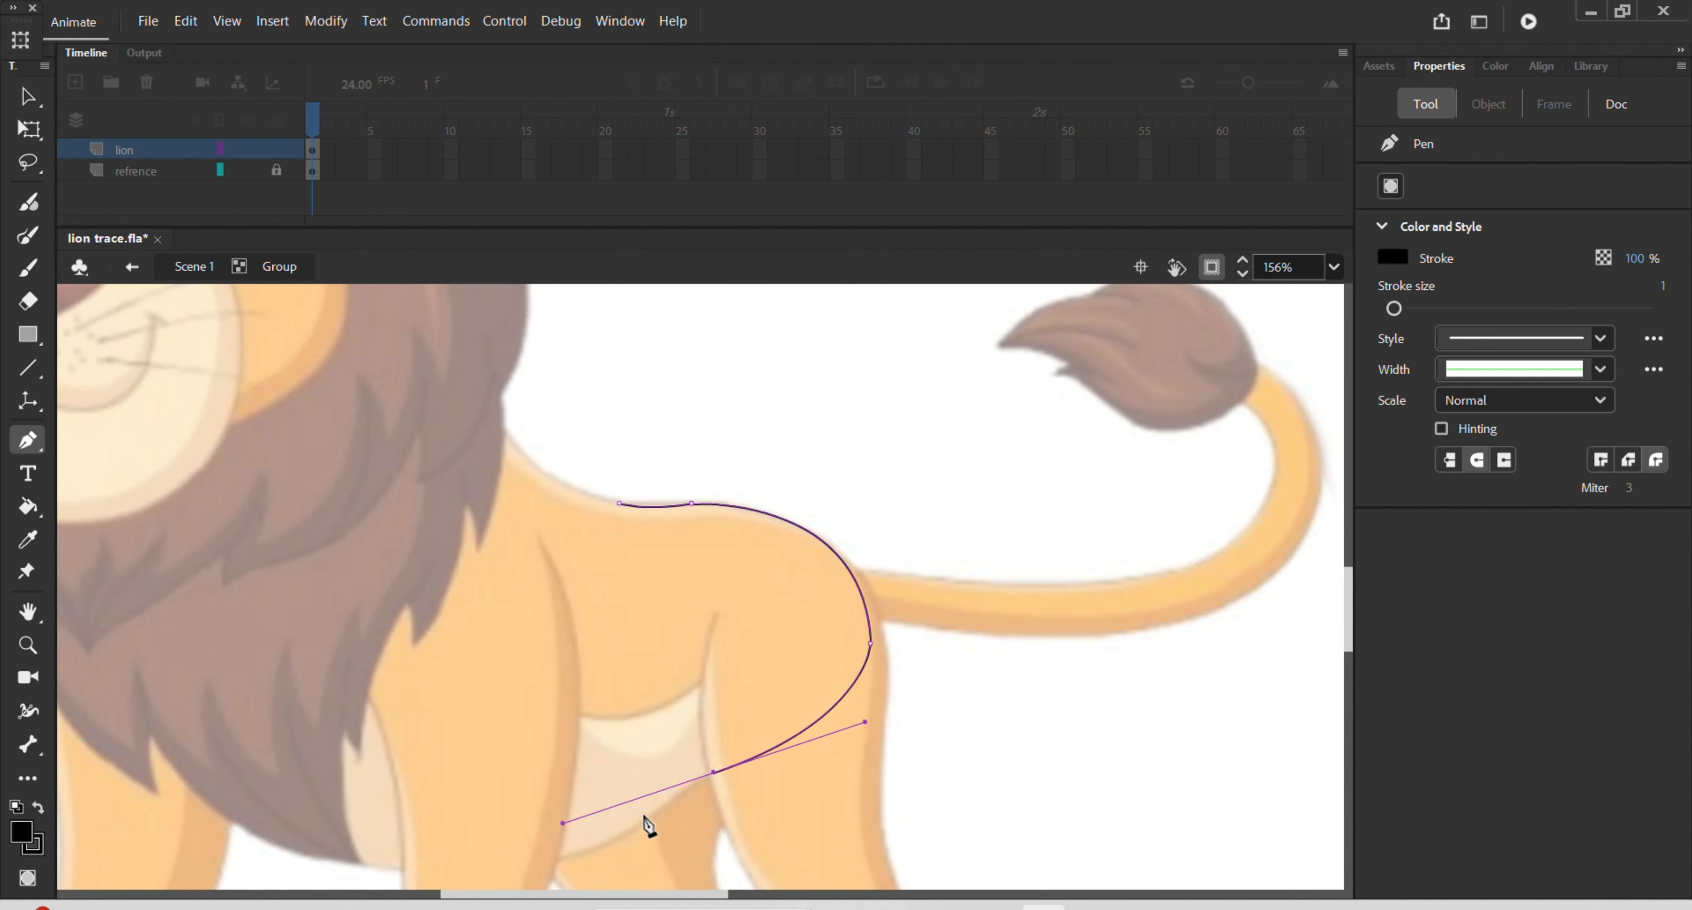
left_click(714, 773)
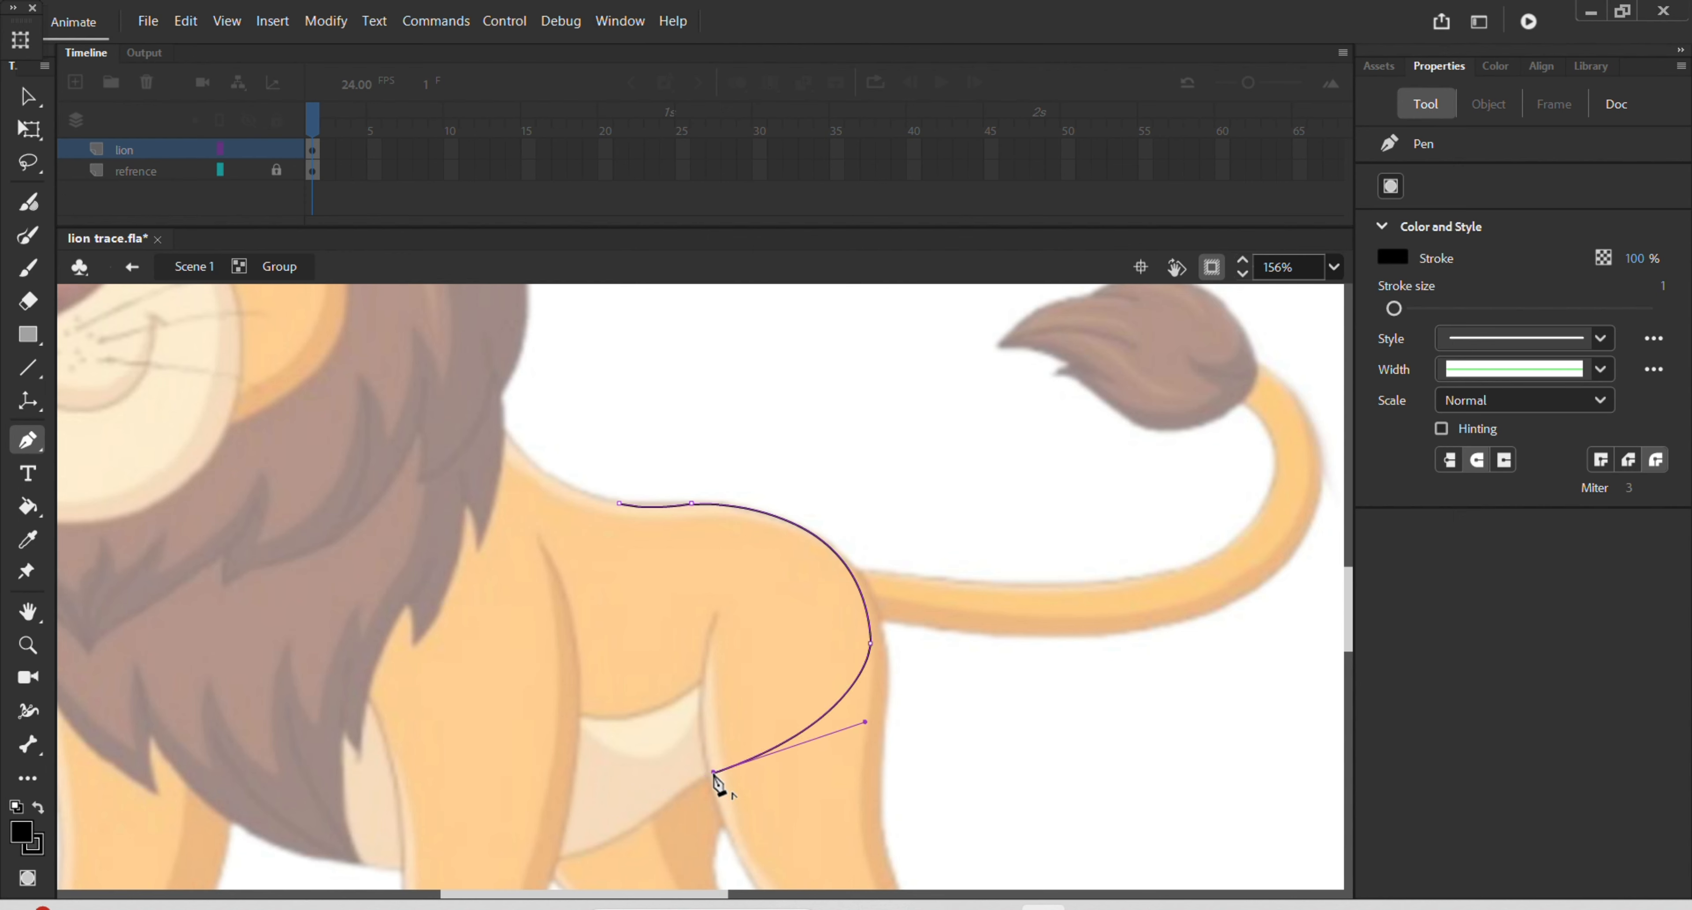
left_click_drag(648, 817, 616, 851)
left_click(648, 816)
left_click_drag(376, 868, 185, 834)
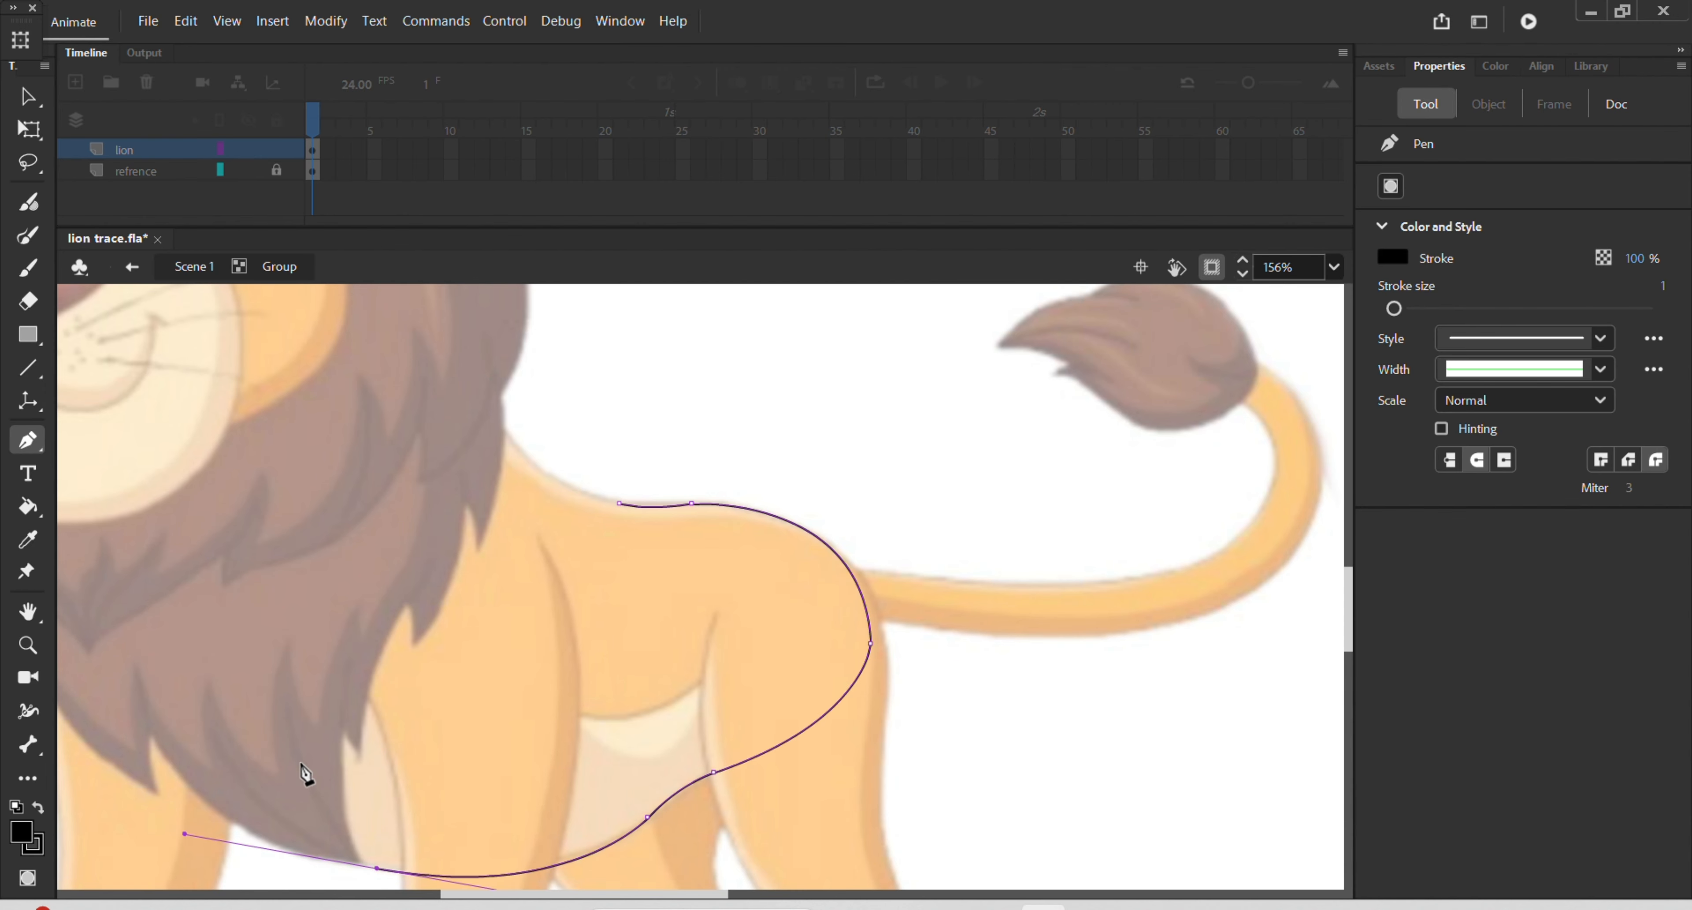
scroll(460, 858, "down", 3)
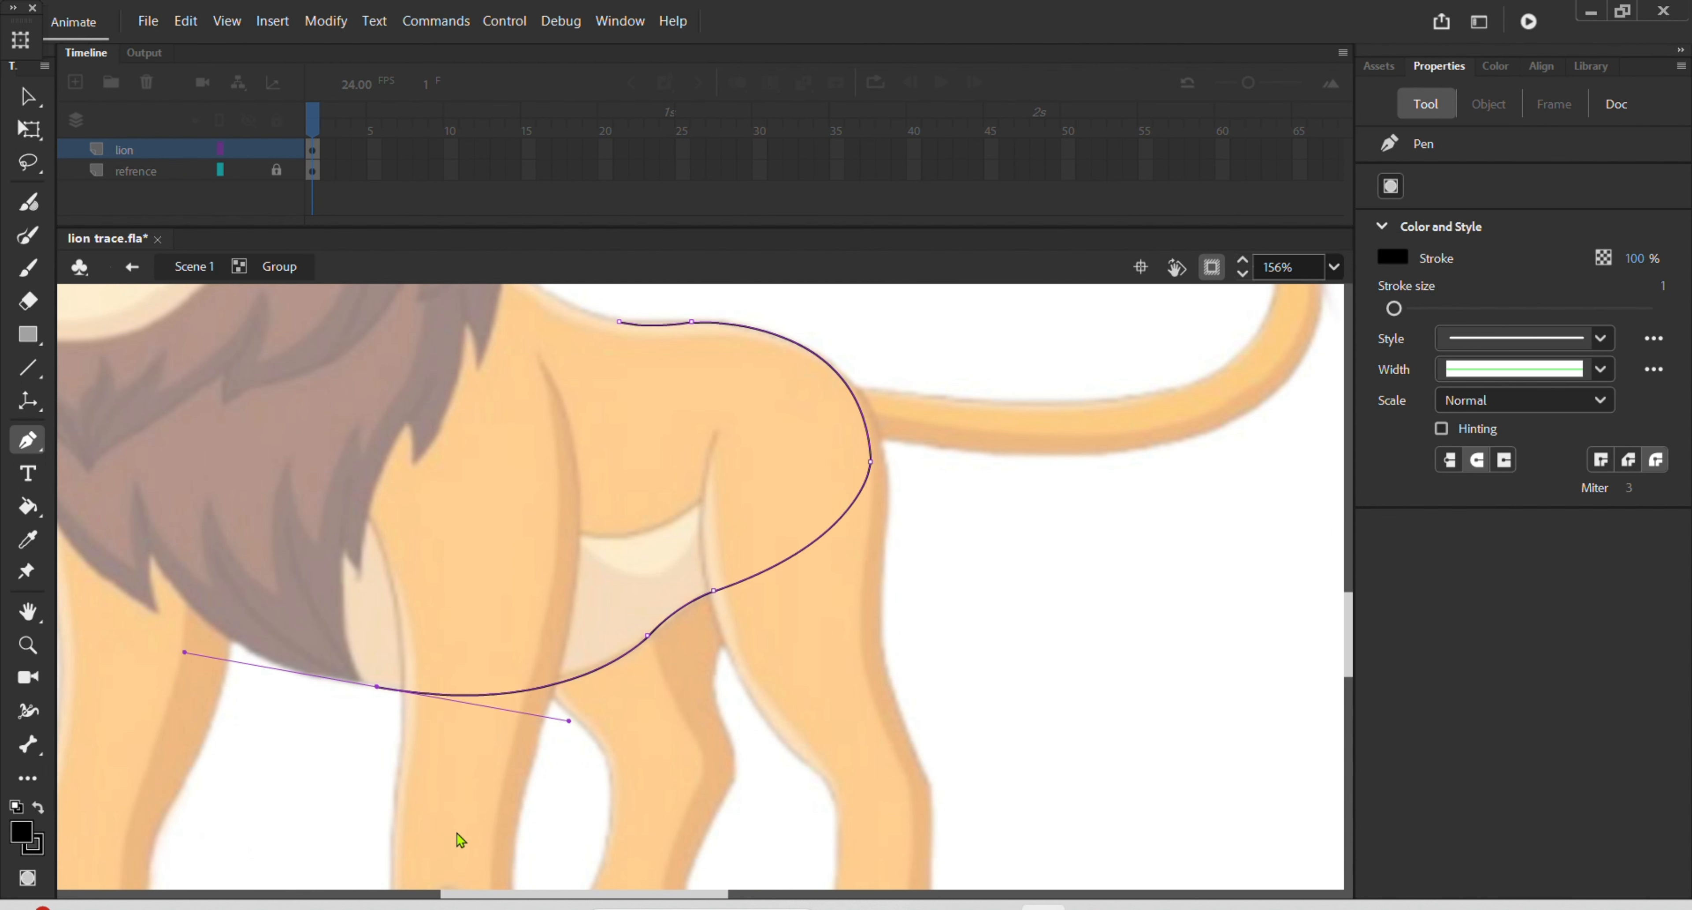
Undo and retry the belly segments, then revert the path to the rump anchor below the tail
key("ctrl+z")
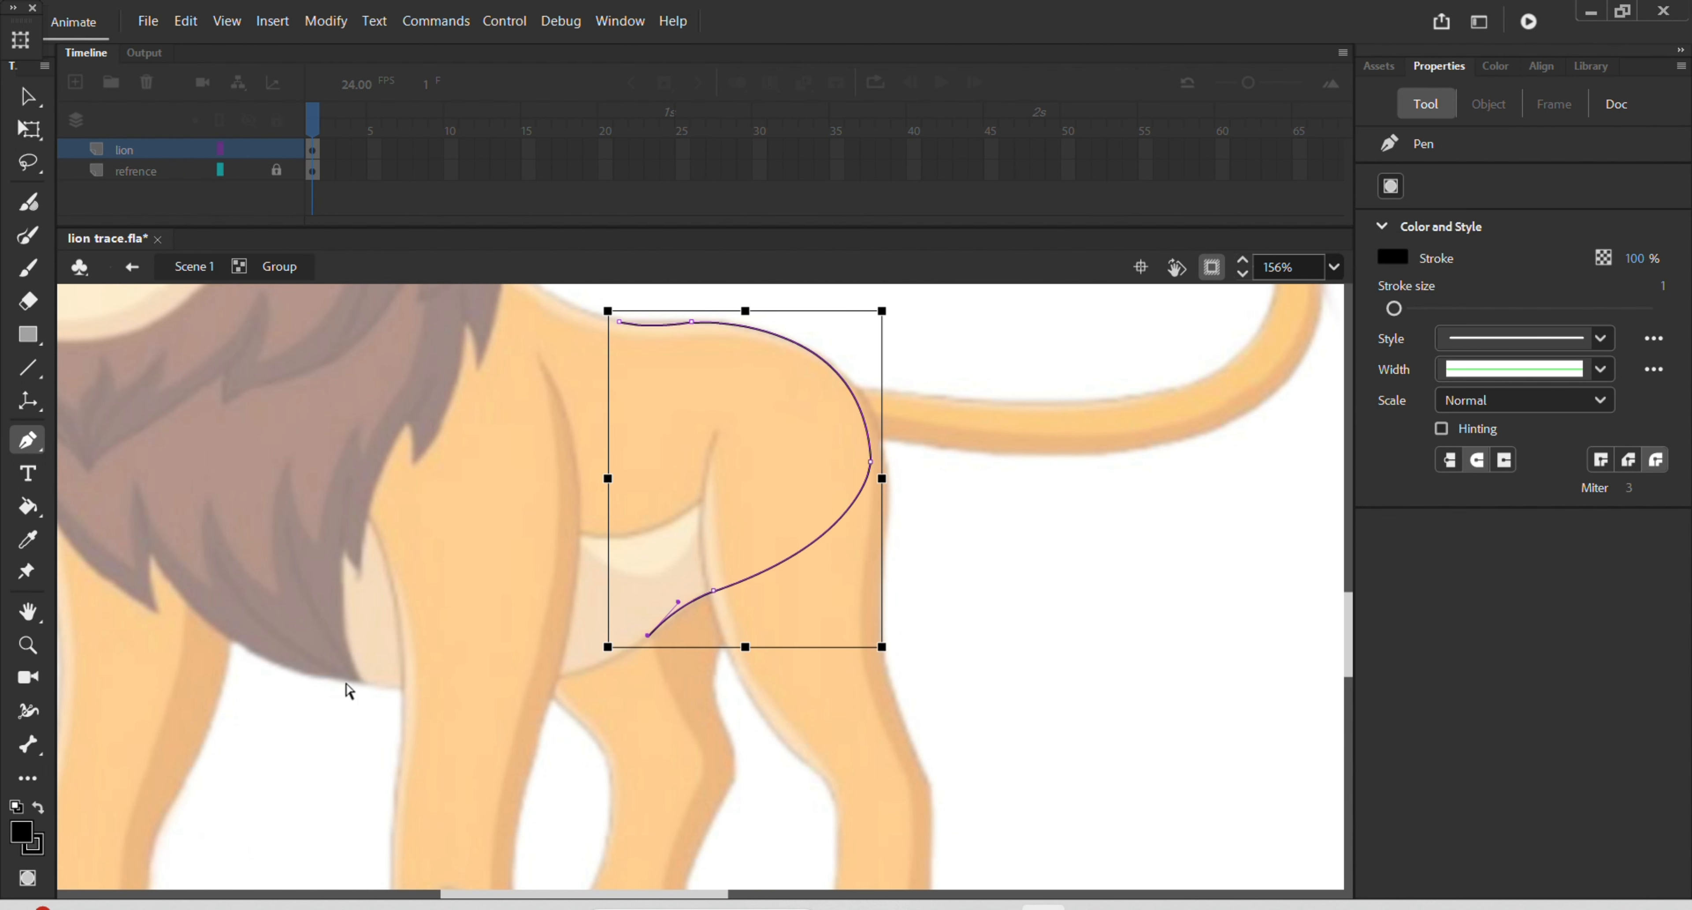
left_click_drag(376, 687, 348, 689)
scroll(347, 689, "up", 5)
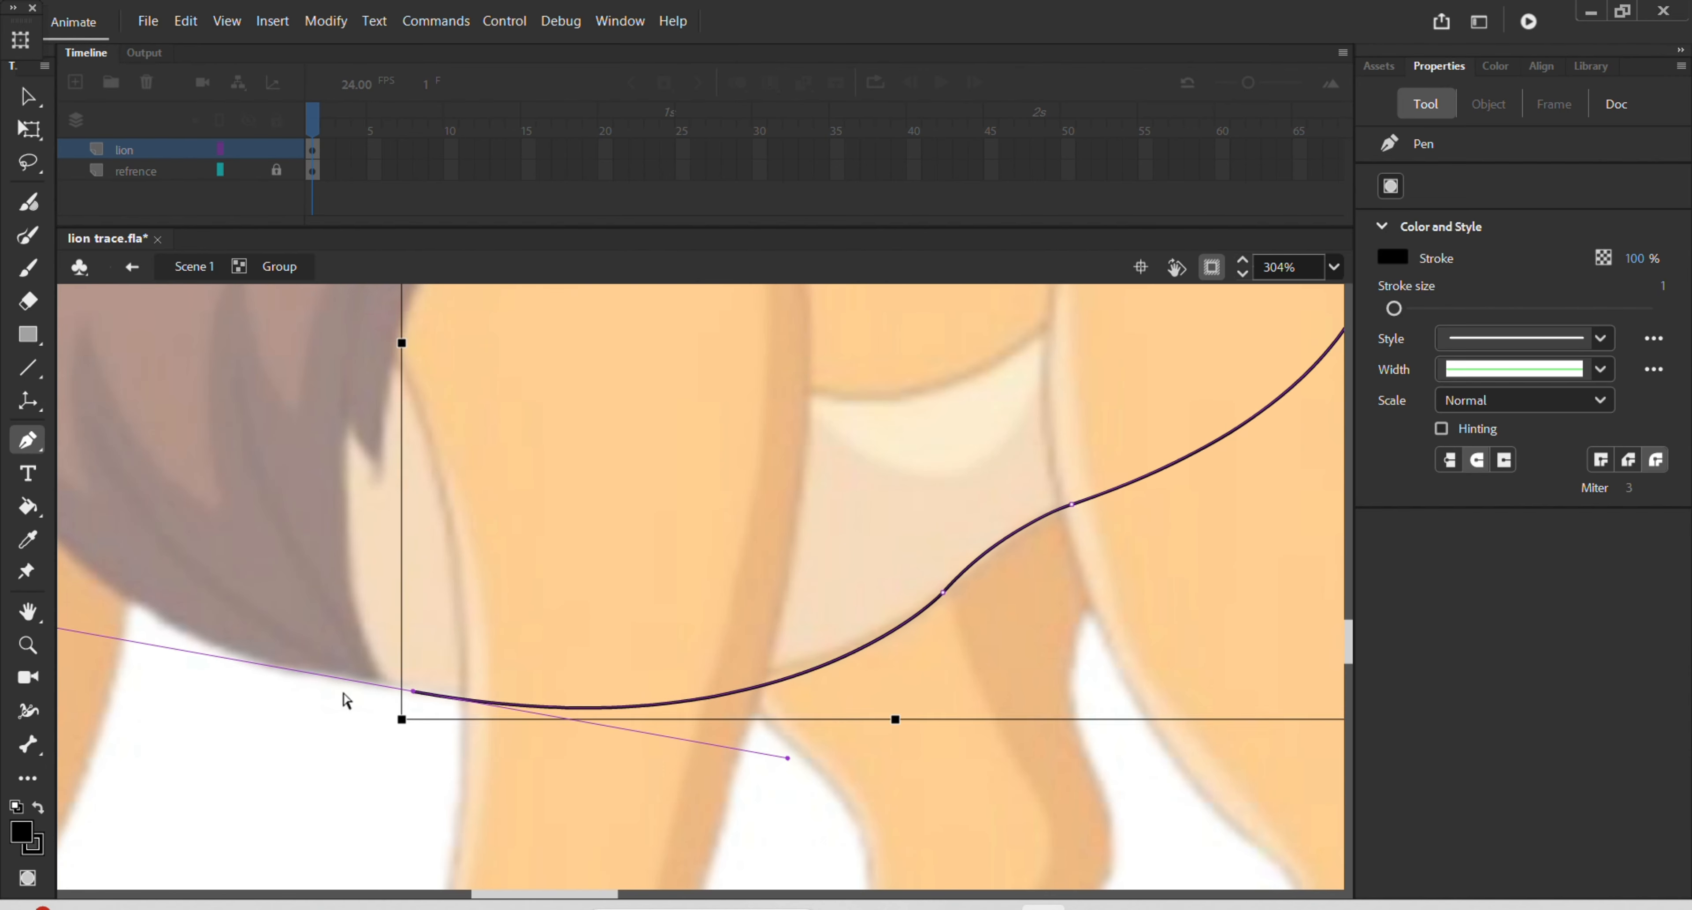
left_click(413, 690)
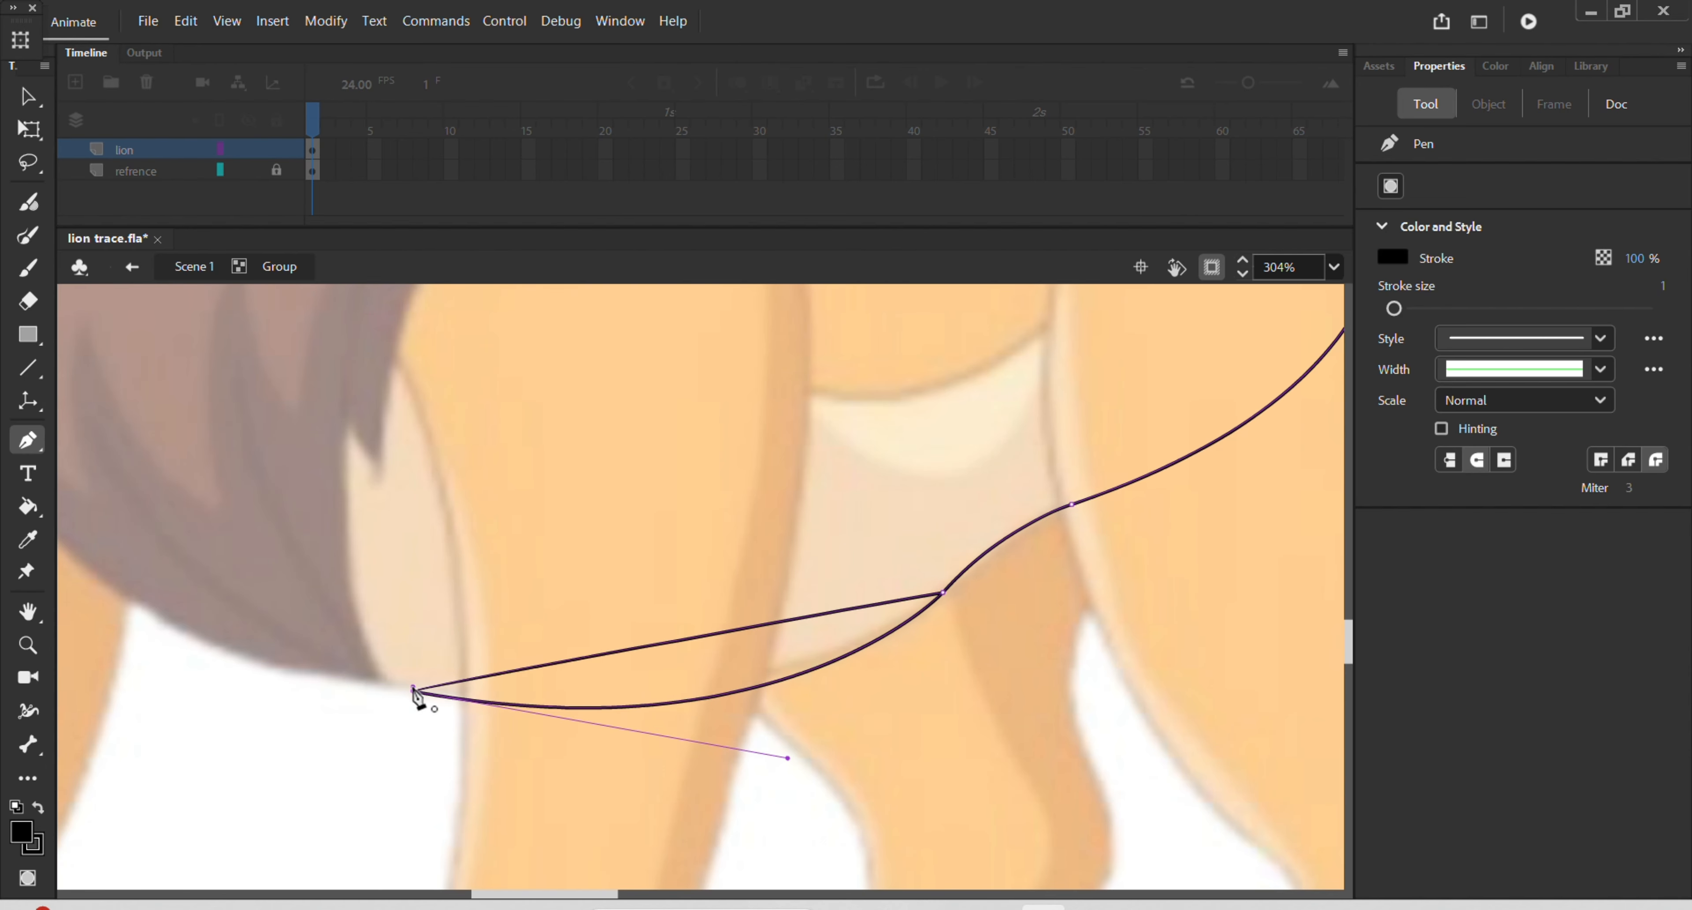
key("ctrl+z")
key("ctrl+z")
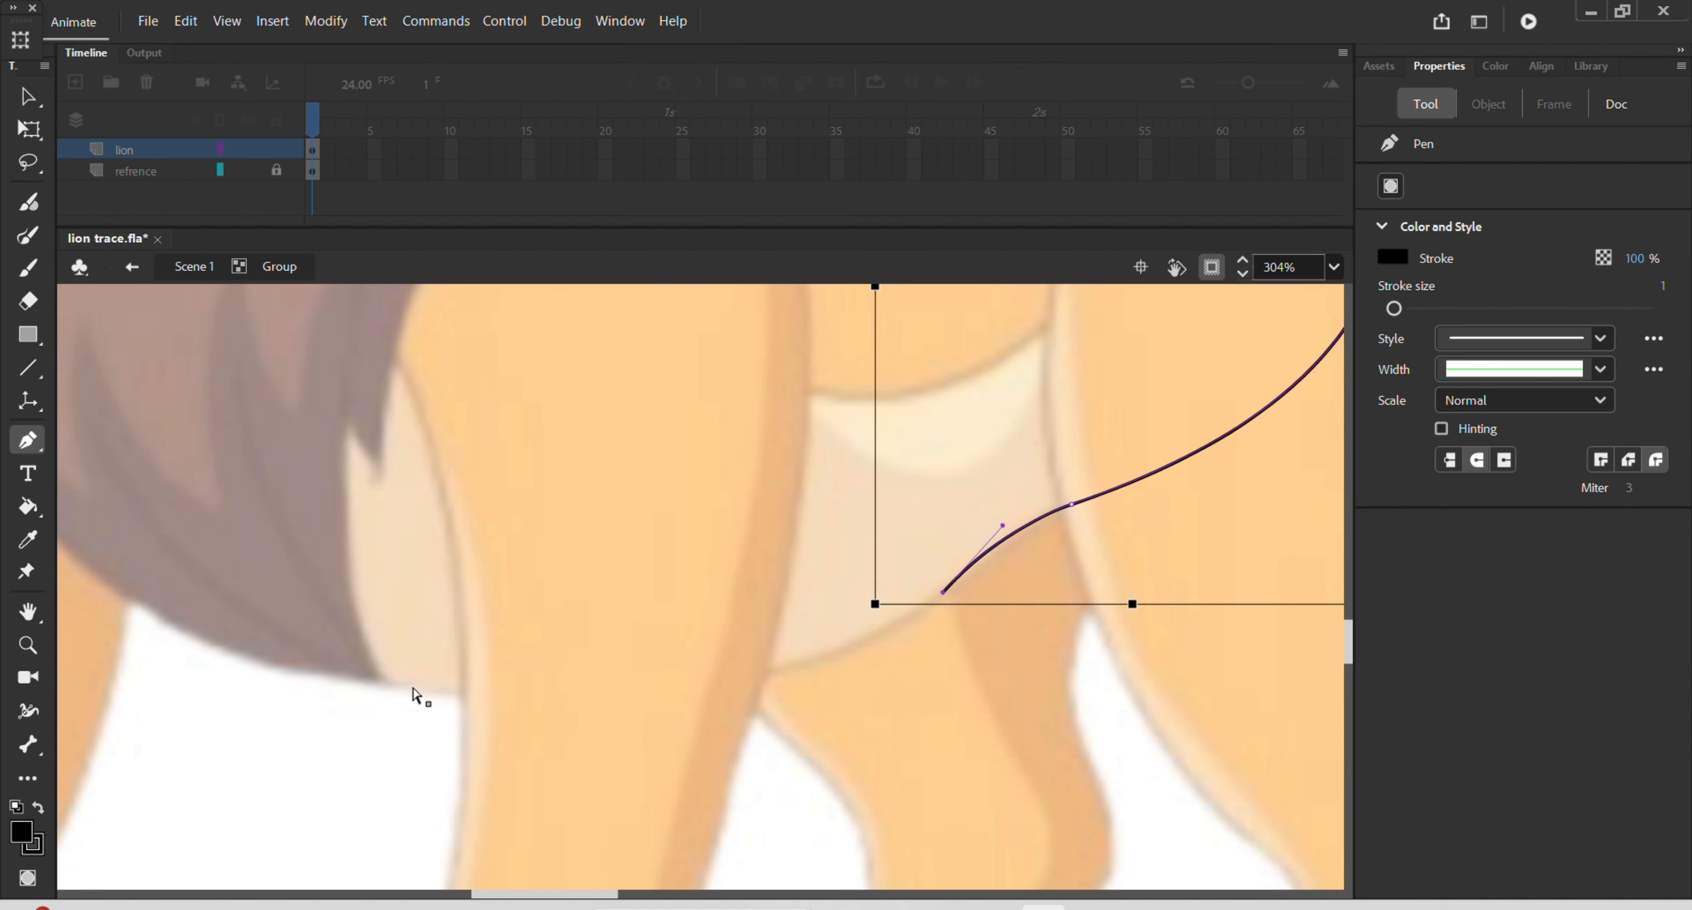
key("ctrl+z")
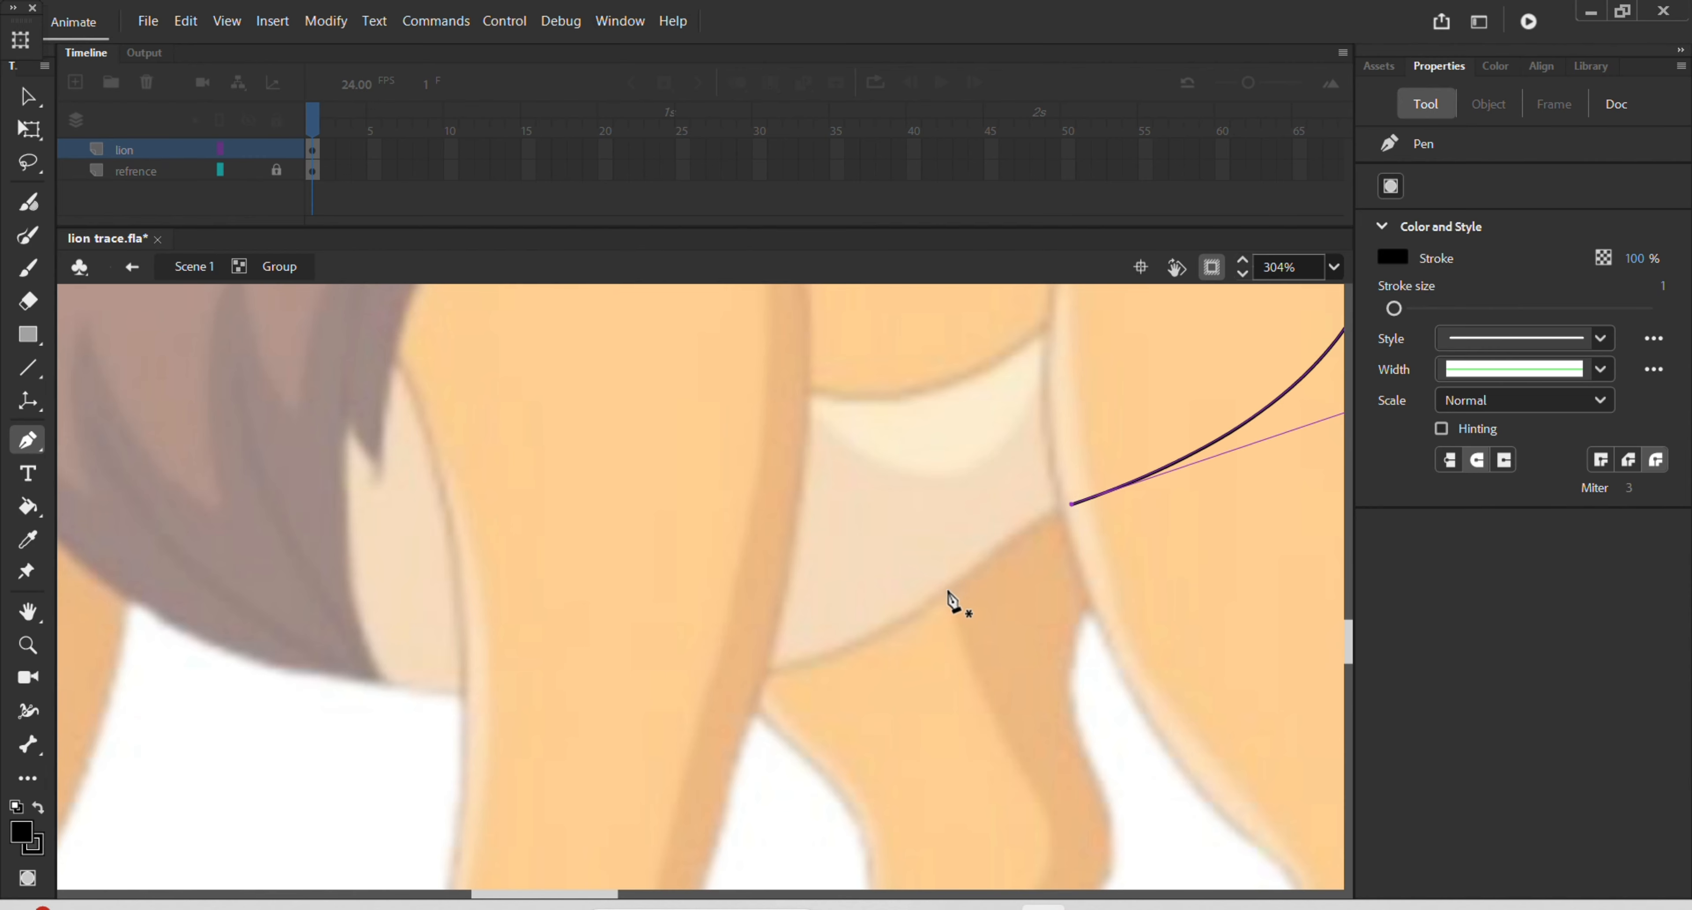
left_click_drag(921, 622, 902, 634)
key("ctrl+z")
key("ctrl+z")
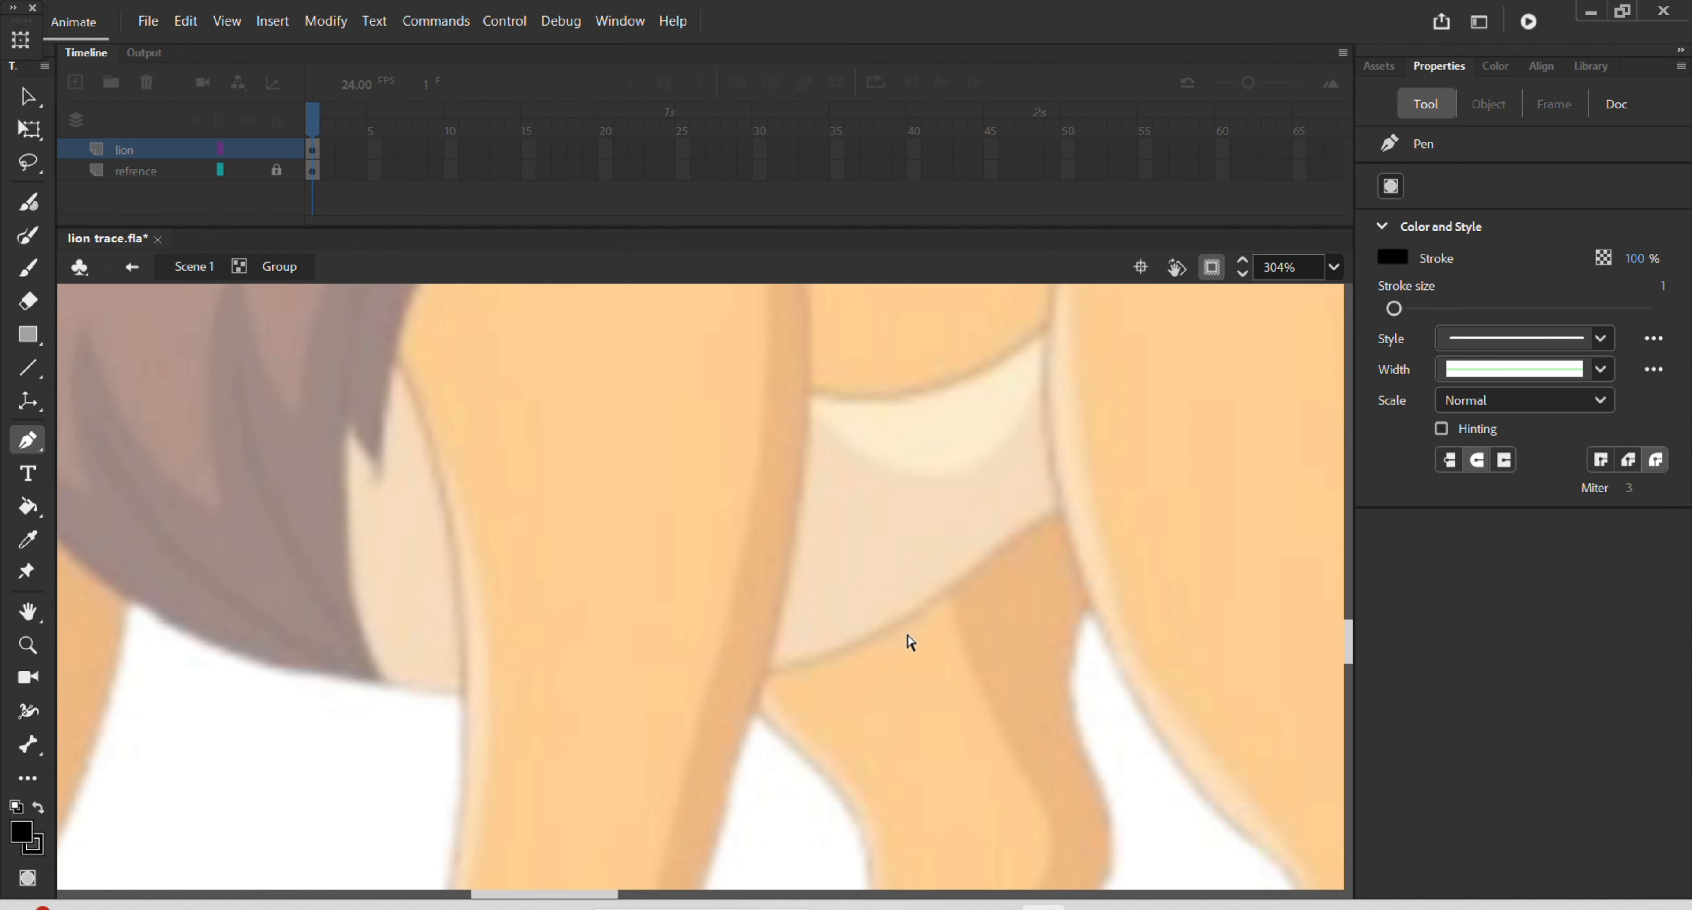
Continue the body path along the lower rump and belly, ending at the lower edge of the mane
scroll(1017, 577, "down", 6)
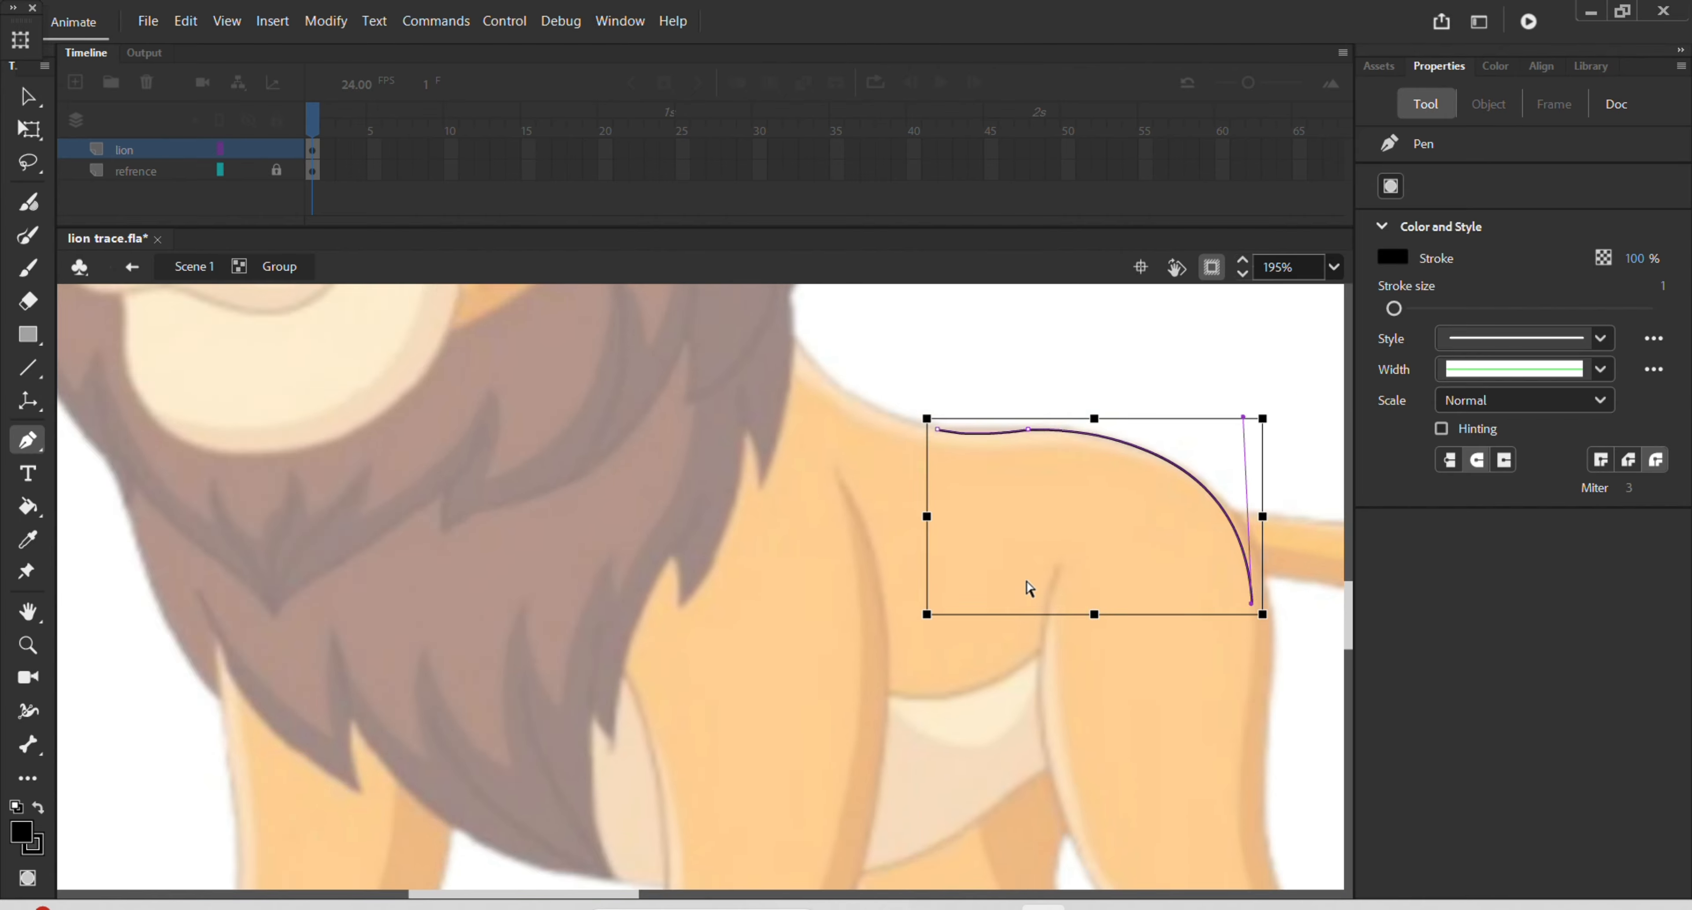
left_click_drag(1051, 721, 899, 758)
left_click(1051, 721)
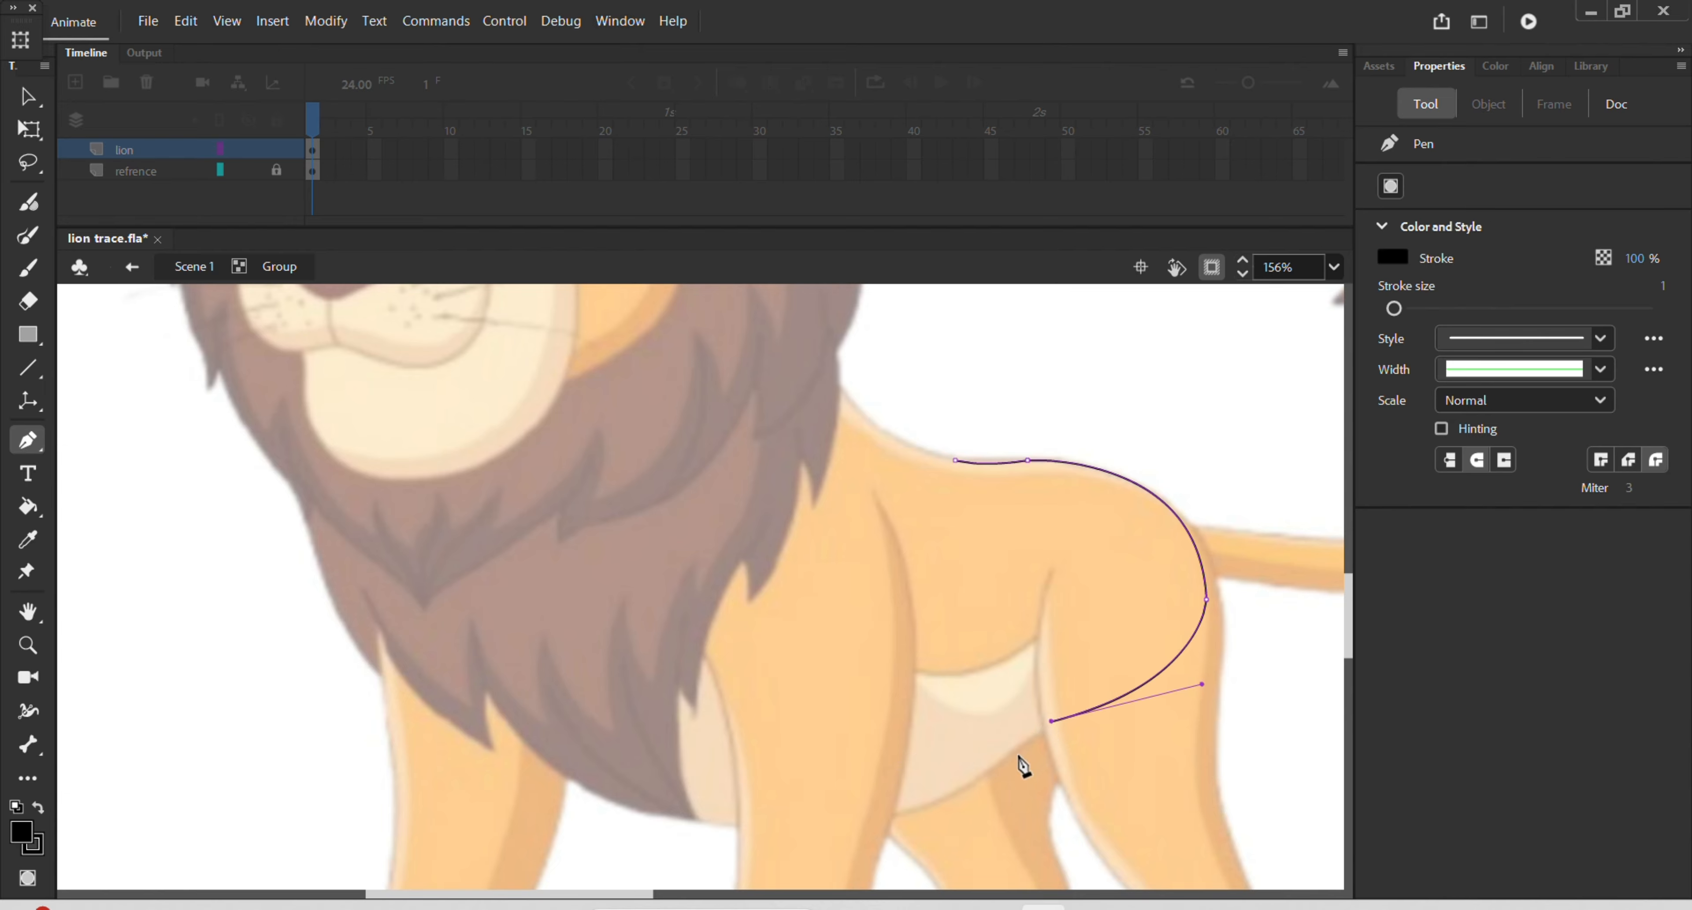
left_click_drag(991, 771, 968, 799)
left_click(991, 771)
left_click_drag(576, 728, 385, 531)
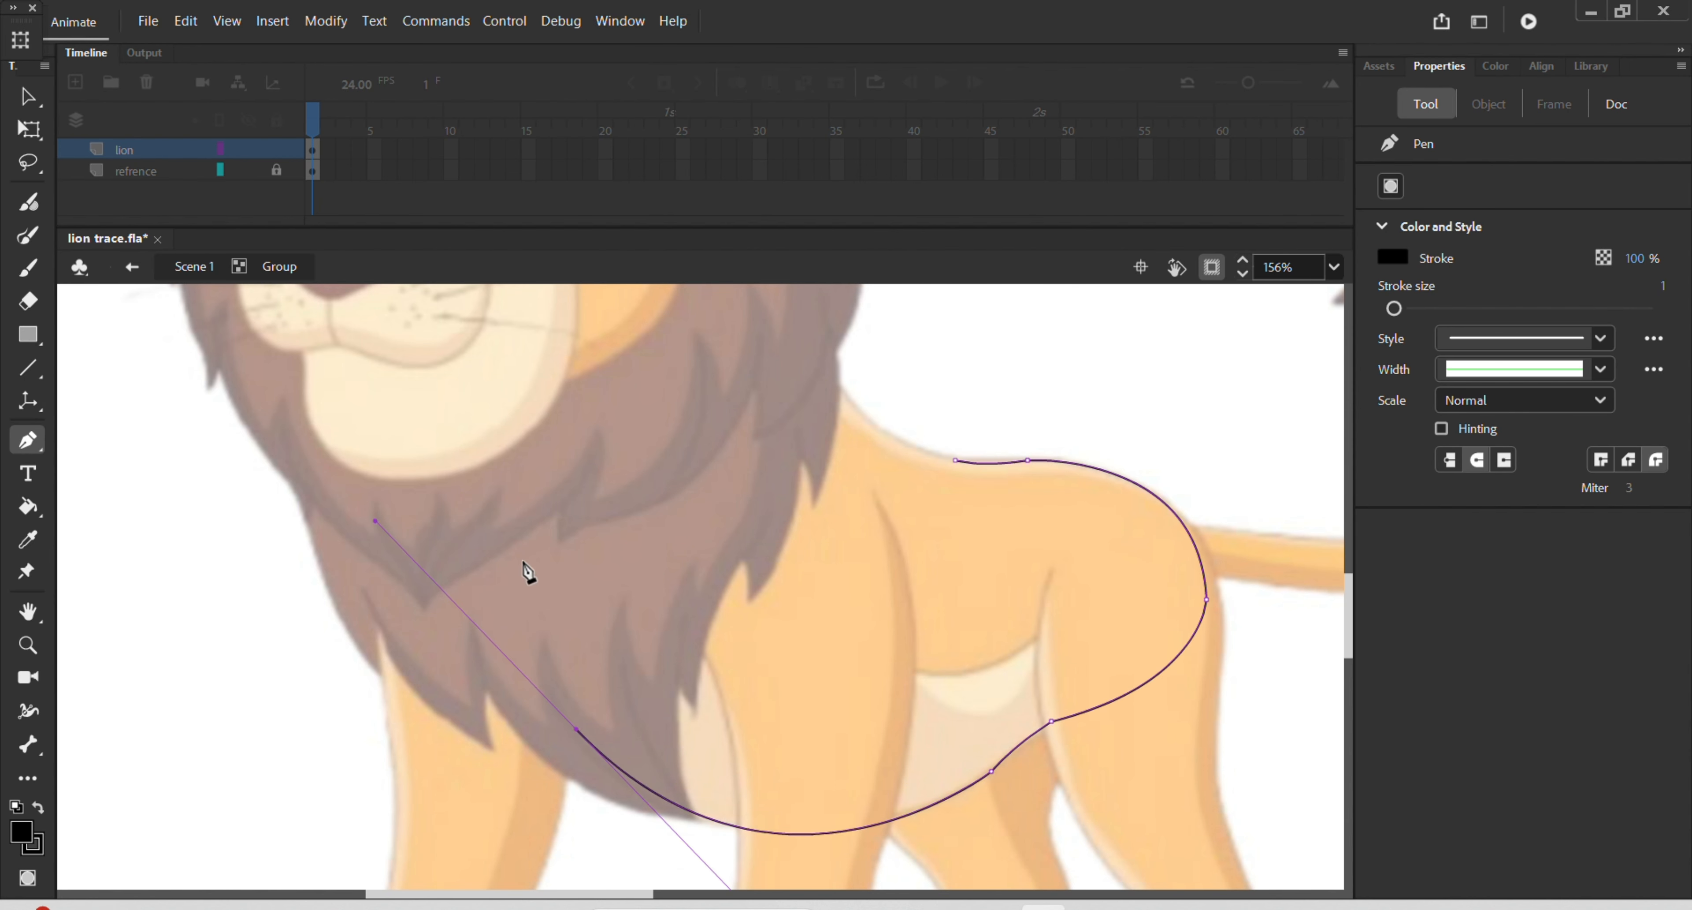
left_click(576, 728)
Carry the body path up through the mane and over the neck, and close it at its start on the back
key("ctrl")
scroll(522, 650, "up", 1)
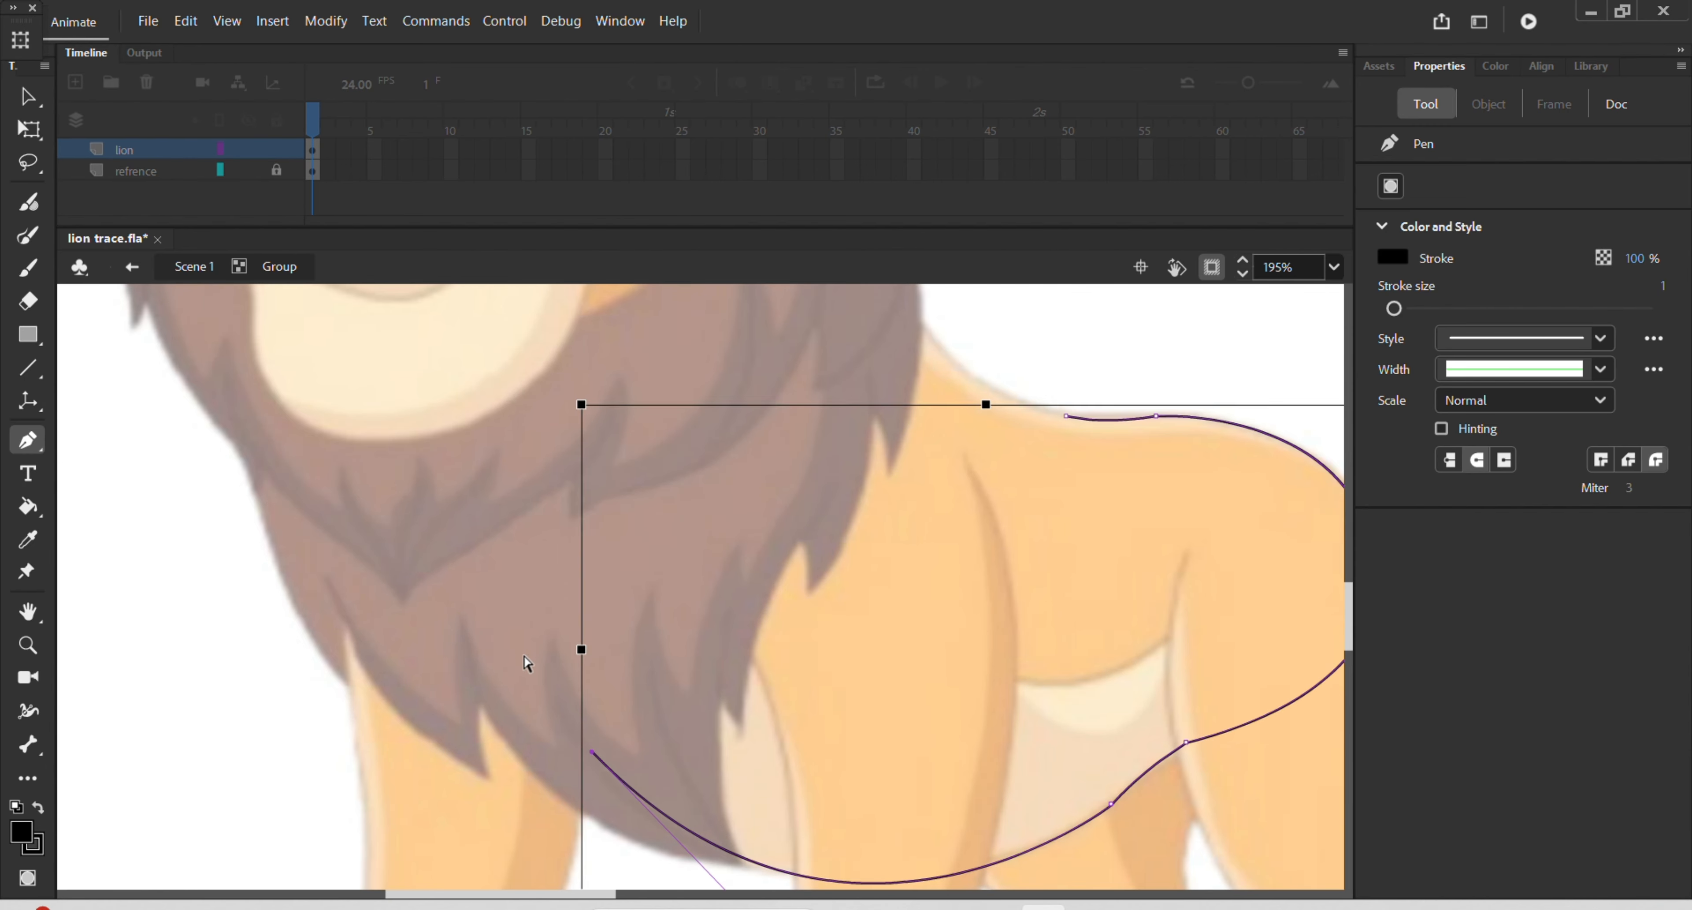
scroll(538, 657, "down", 2)
scroll(540, 662, "down", 1)
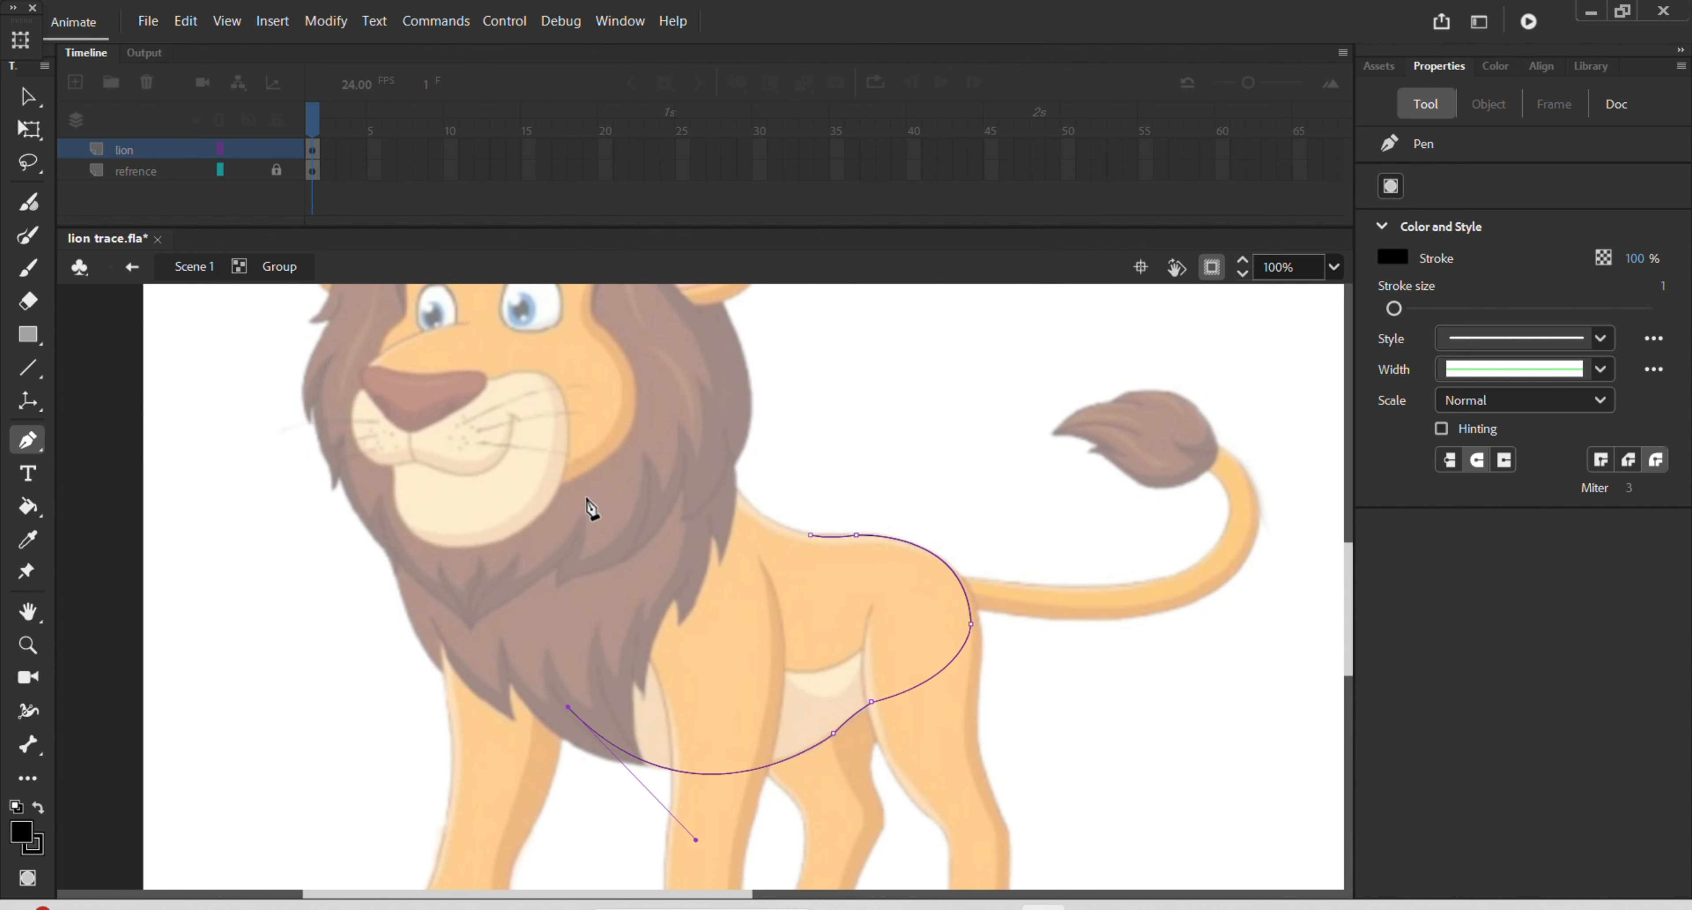
left_click_drag(585, 500, 756, 484)
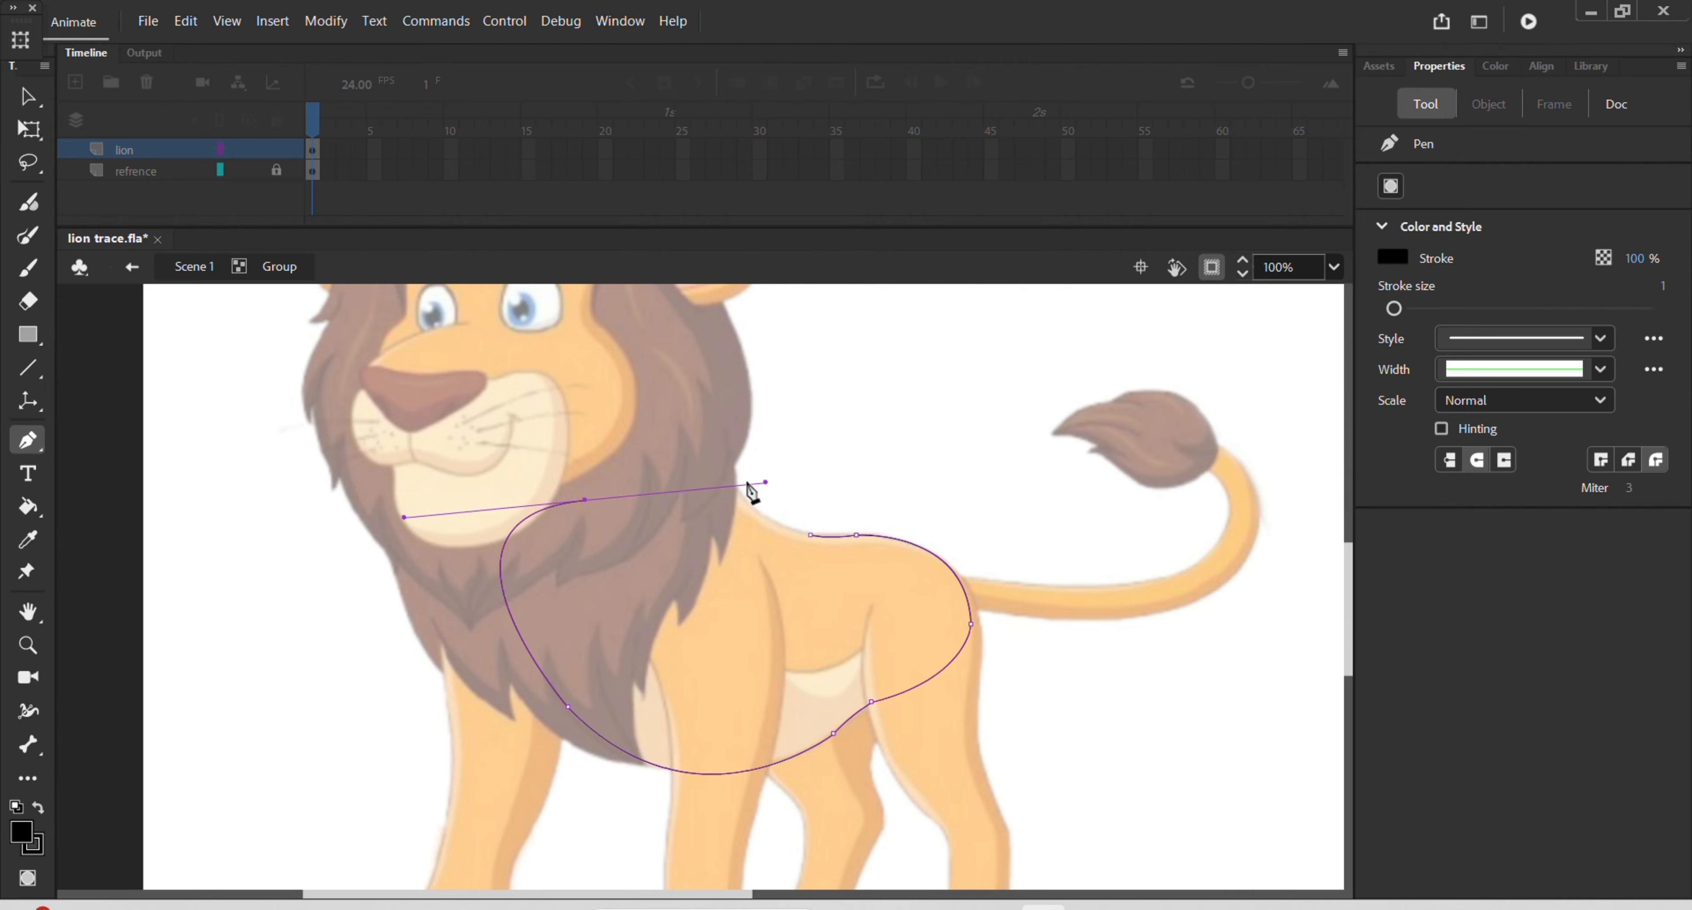
left_click(585, 500)
left_click_drag(754, 511, 803, 595)
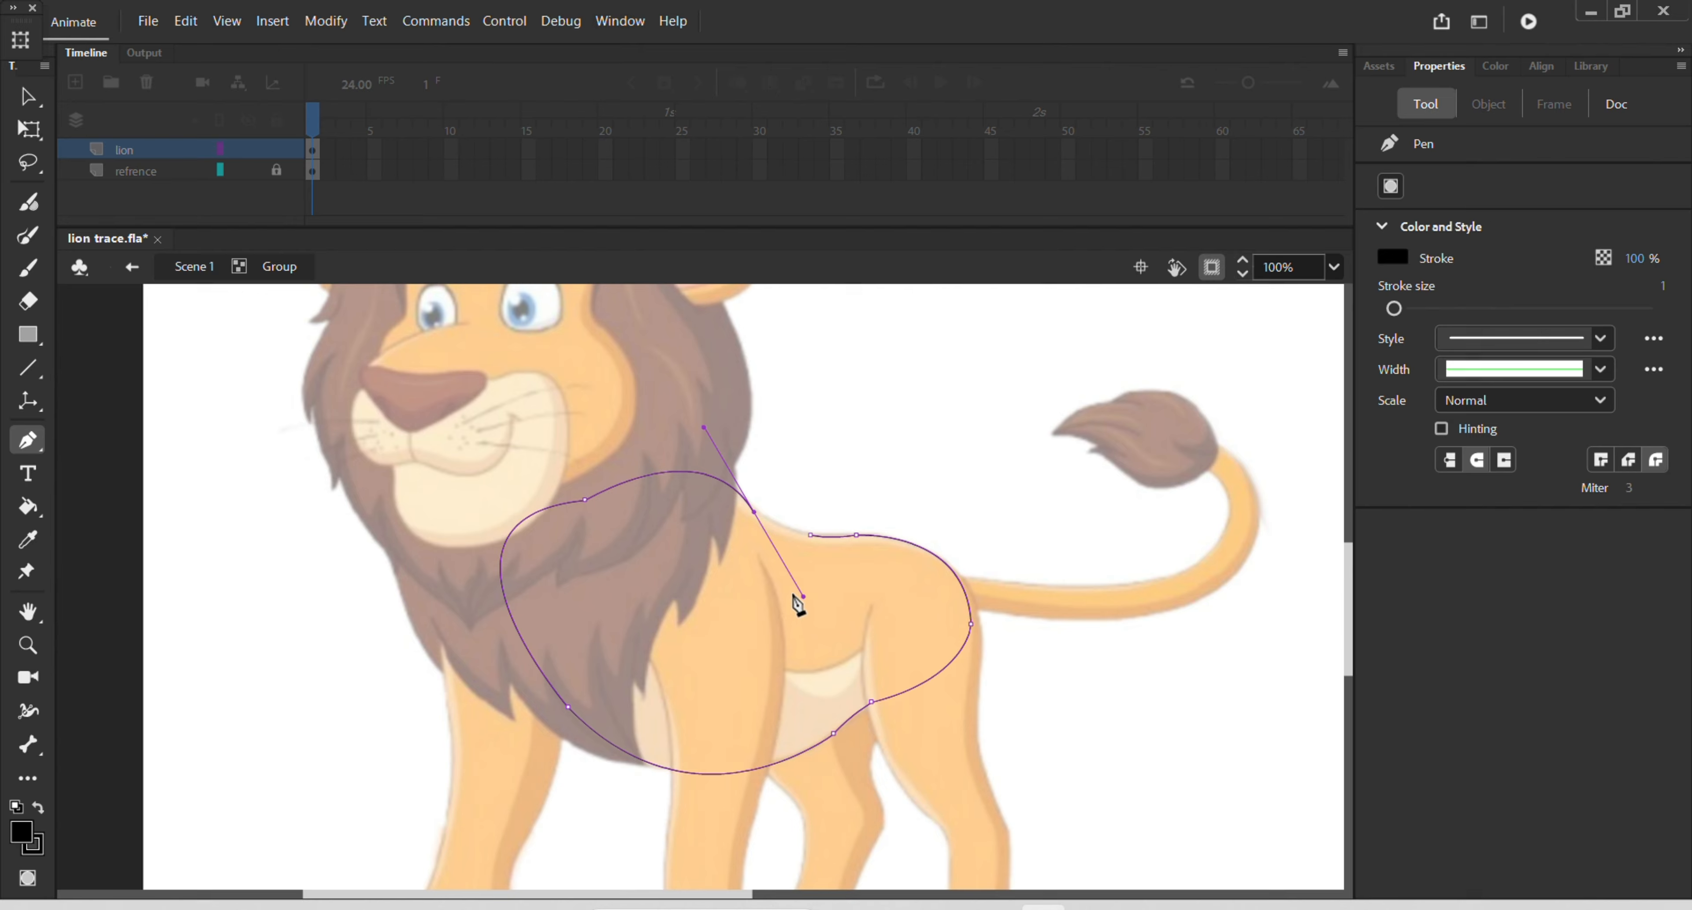
left_click(754, 511)
left_click(822, 532)
key("v")
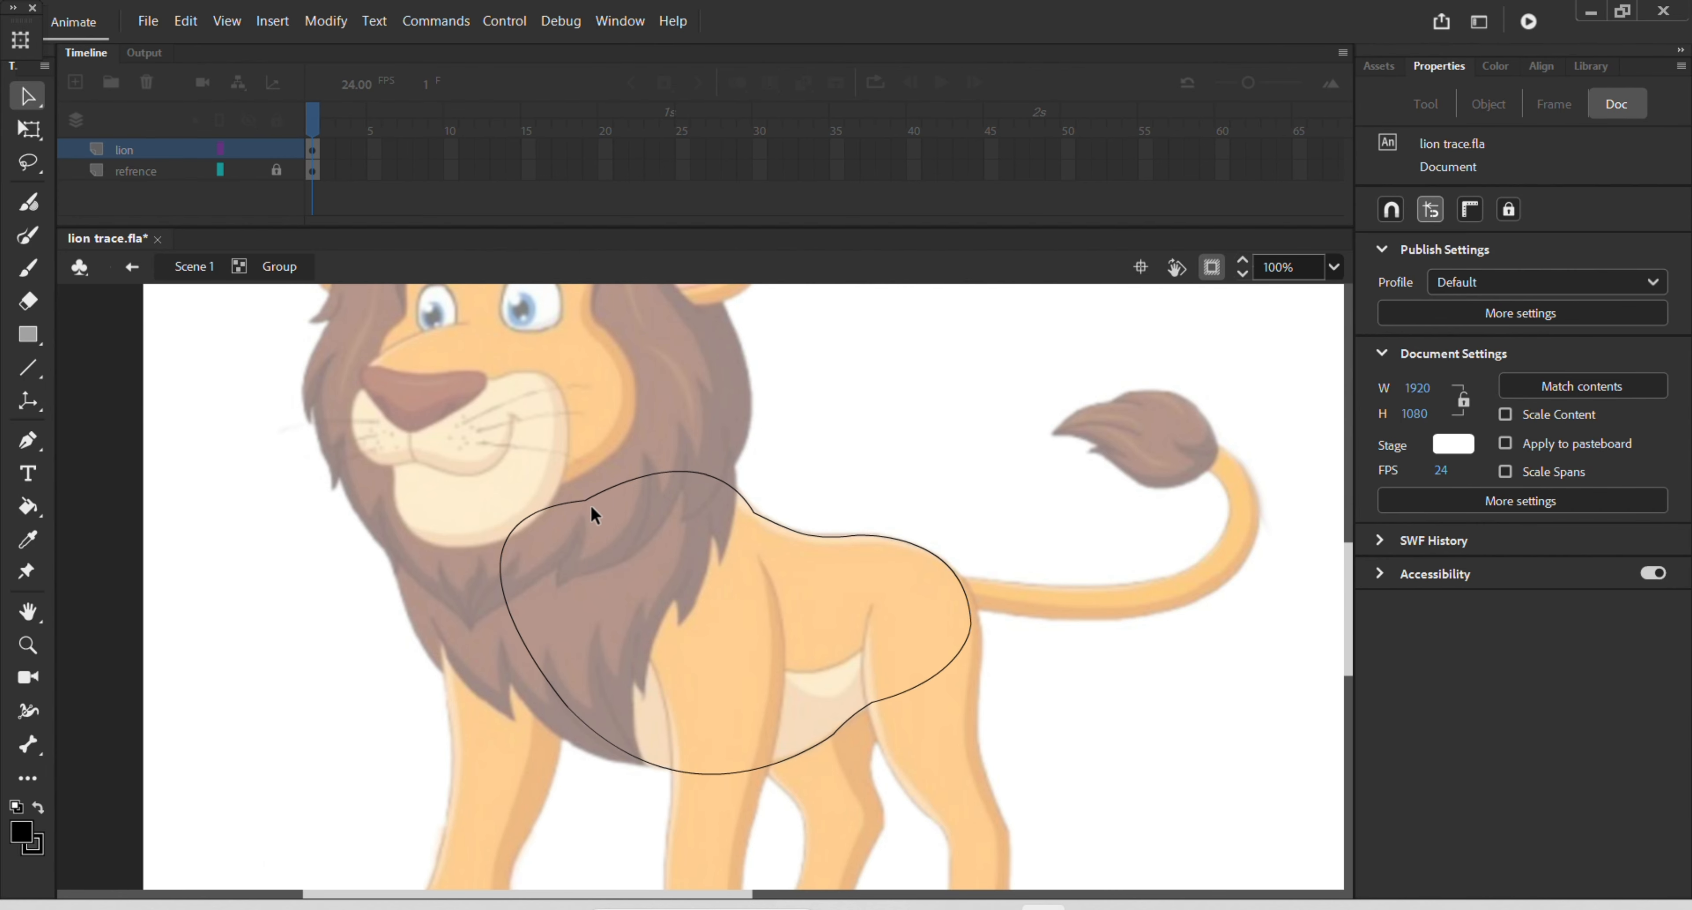
Adjust the body outline's corners inside the mane and at the neck with the Selection tool to smooth the contour
scroll(591, 503, "up", 3)
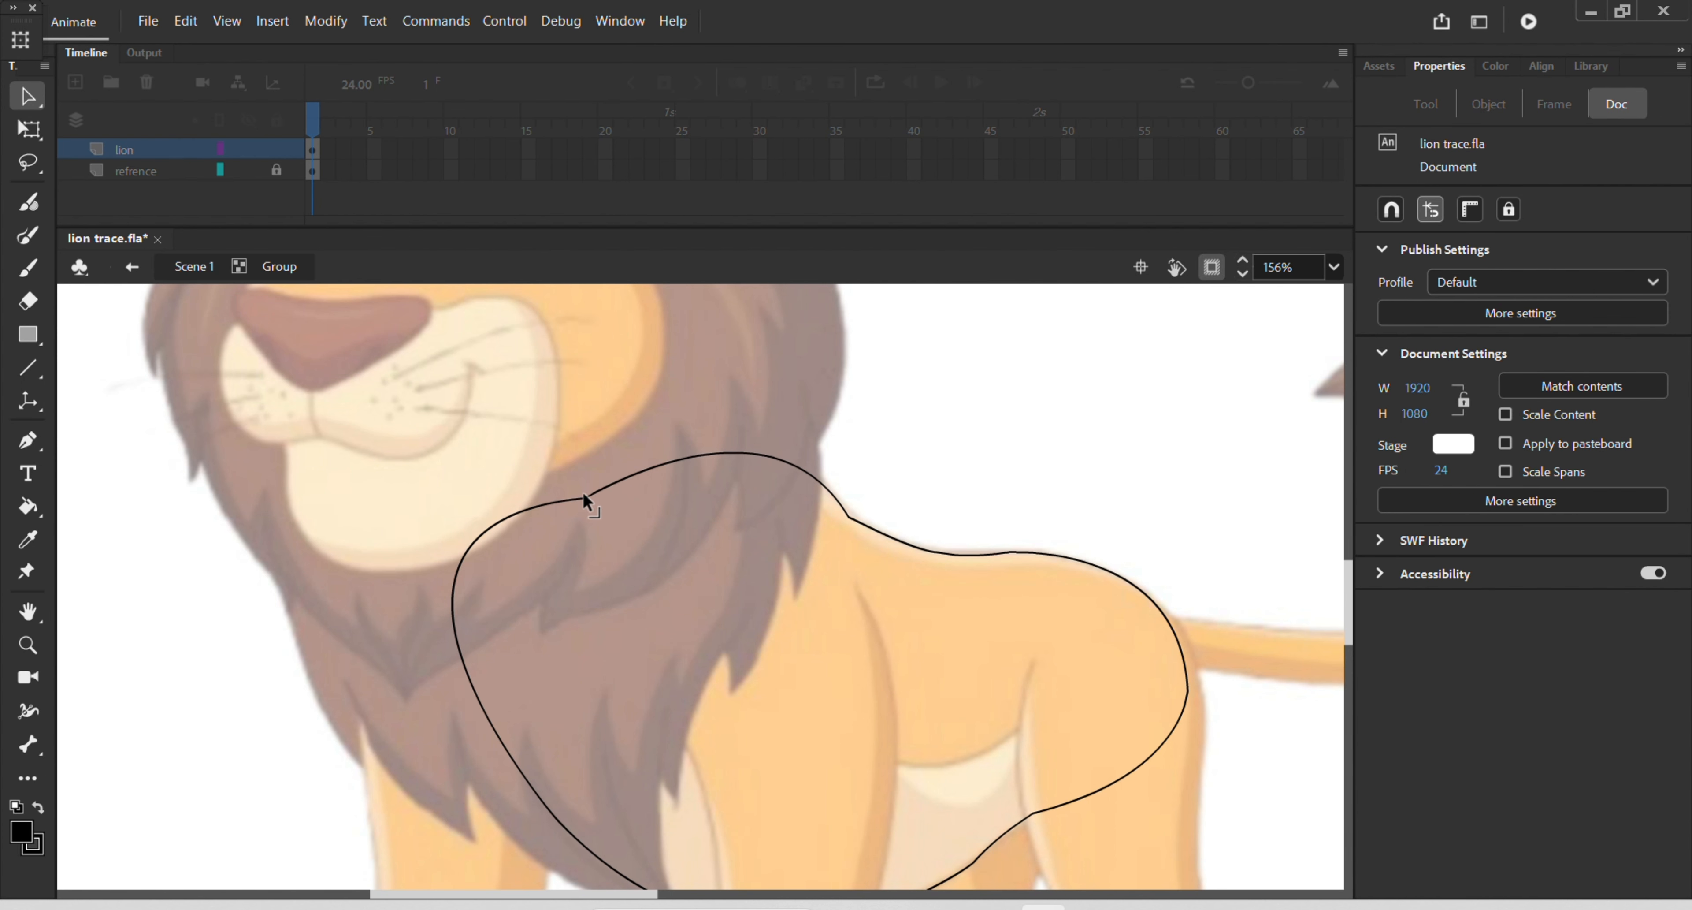
mouse_move(584, 498)
left_mouse_down()
mouse_move(567, 493)
mouse_move(609, 480)
left_mouse_up()
left_click_drag(576, 490, 568, 486)
scroll(928, 560, "up", 4)
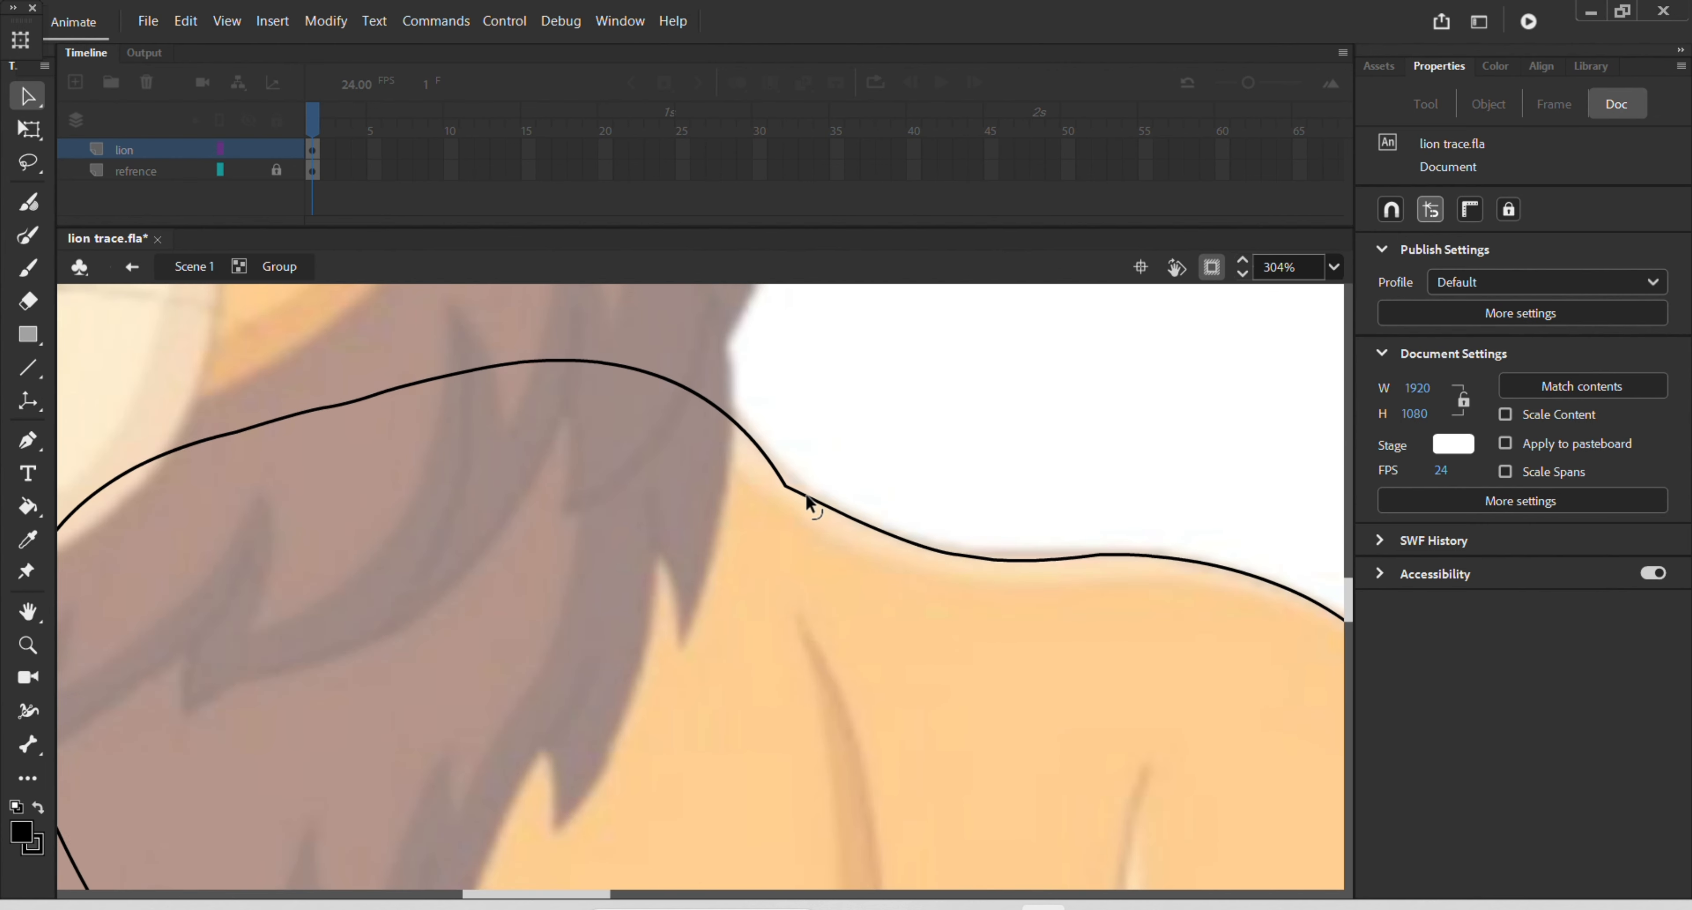
left_click_drag(788, 485, 782, 467)
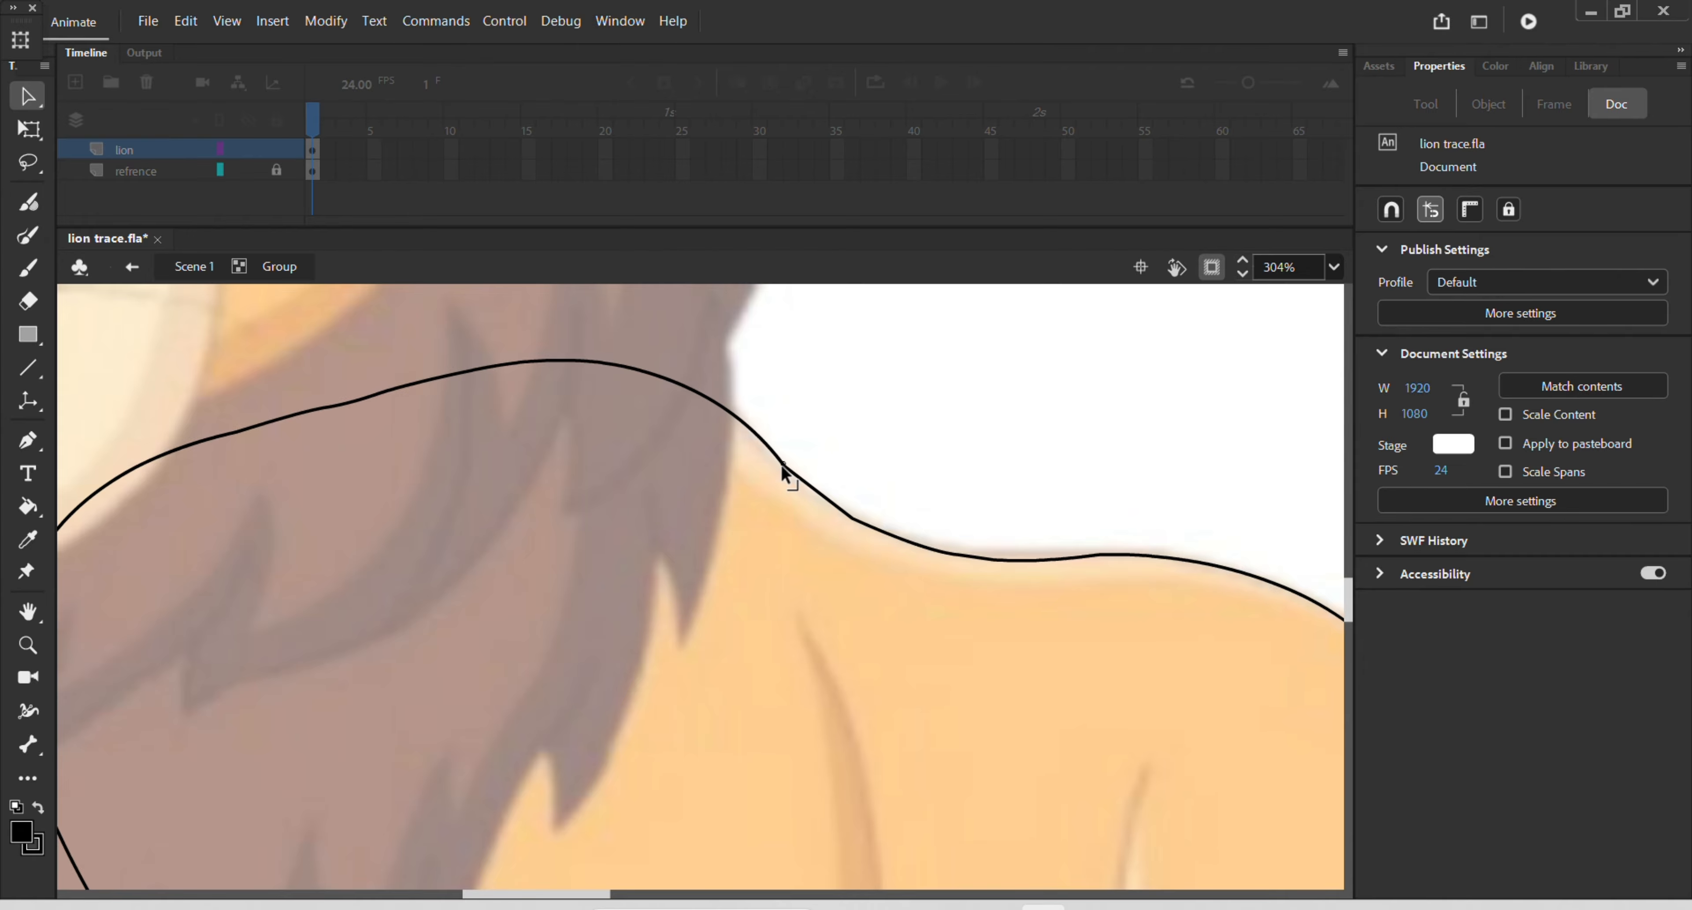
Draw a curved Pen line across the body from the upper rump along the flank into the mane, and leave the group
scroll(786, 477, "down", 5)
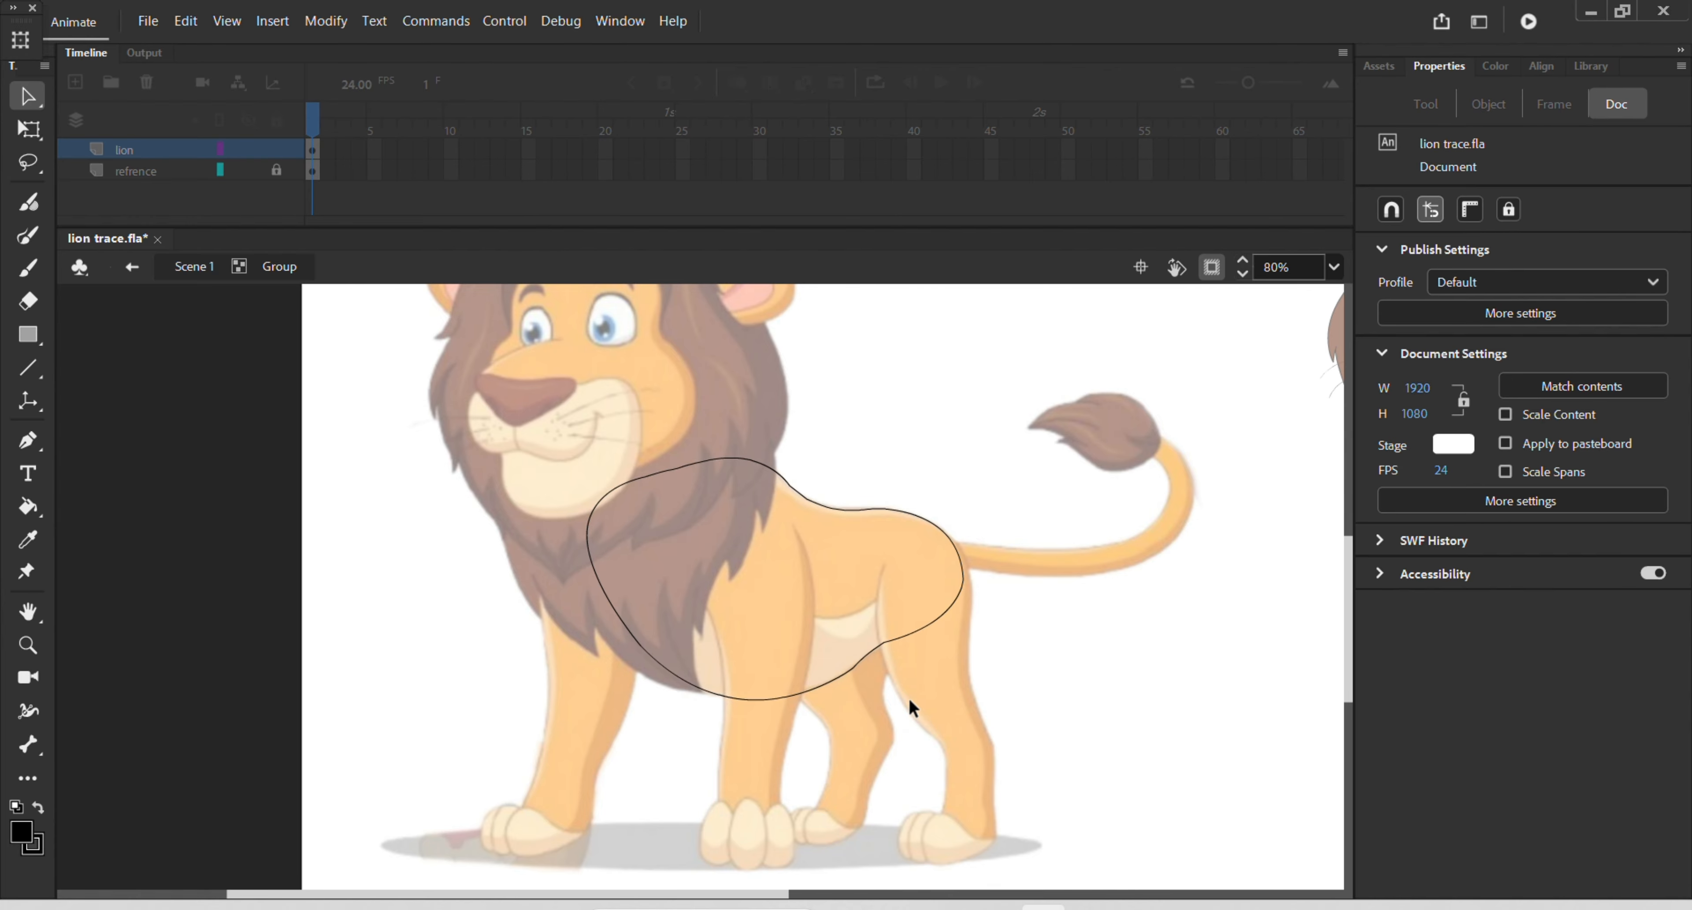
scroll(909, 697, "up", 5)
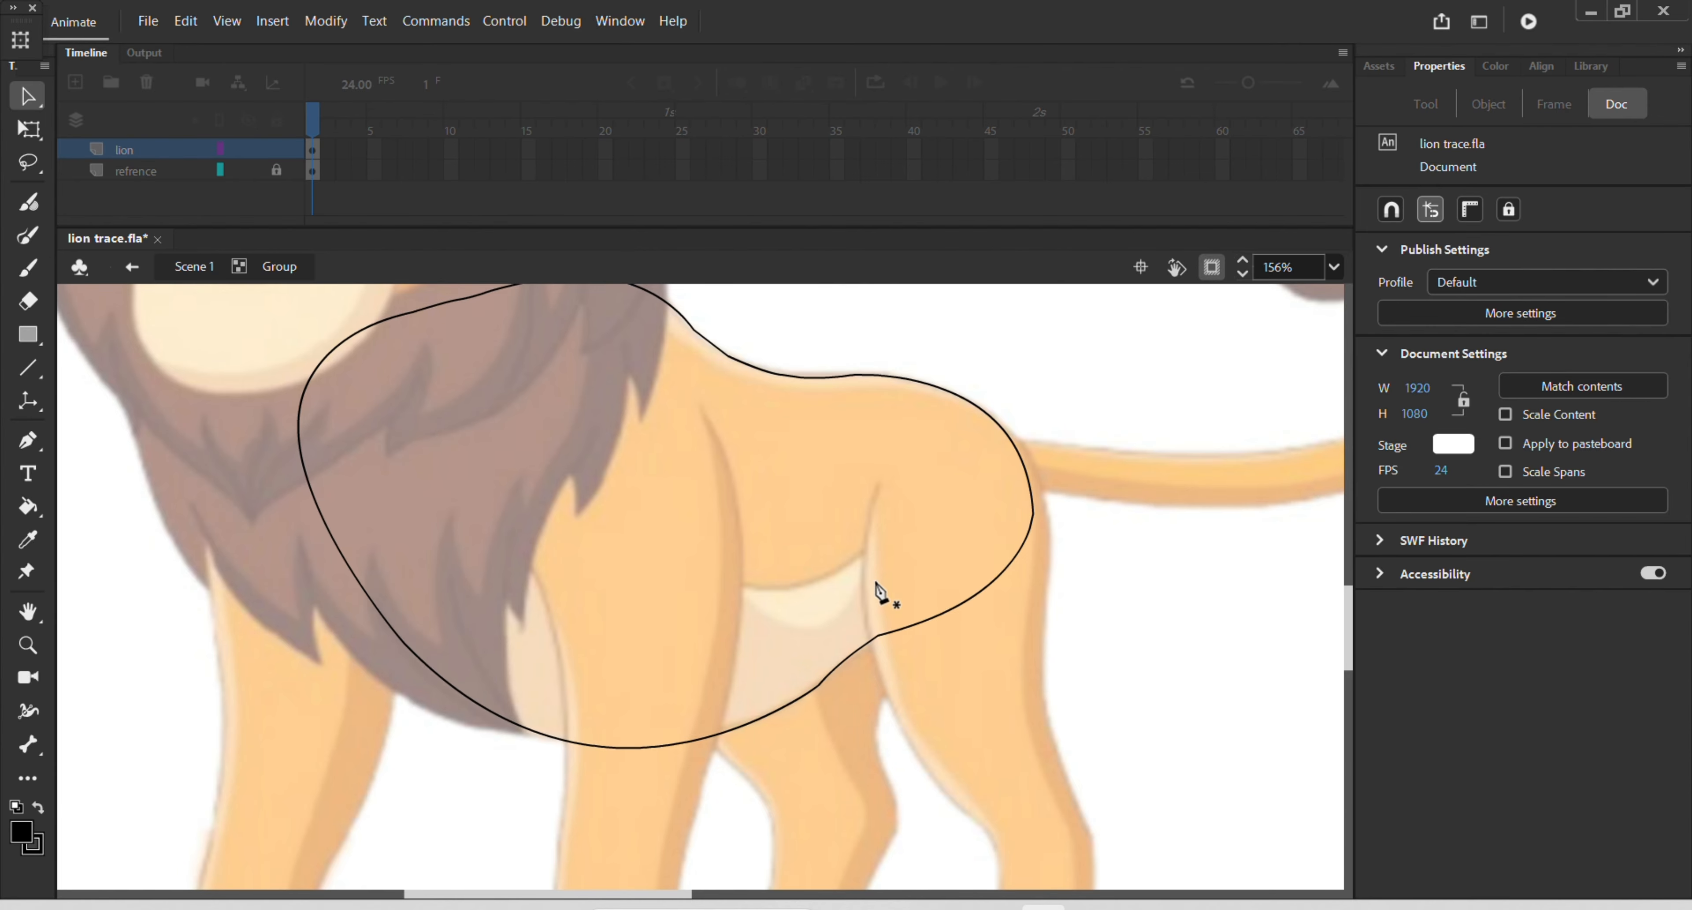
key("p")
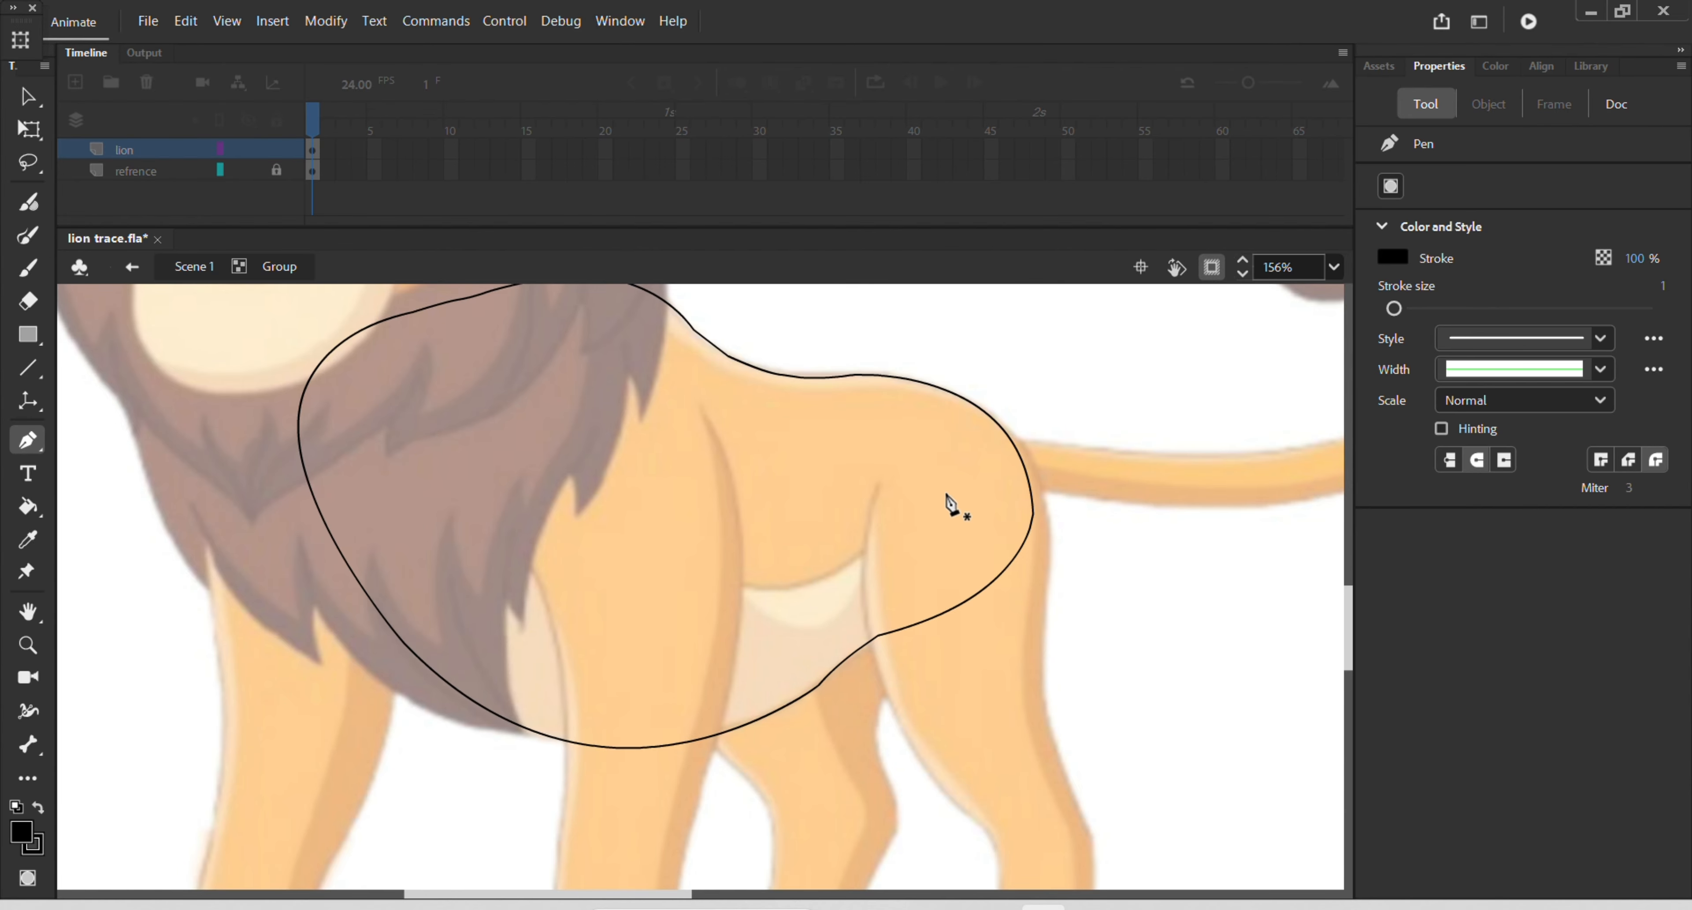
left_click(1002, 430)
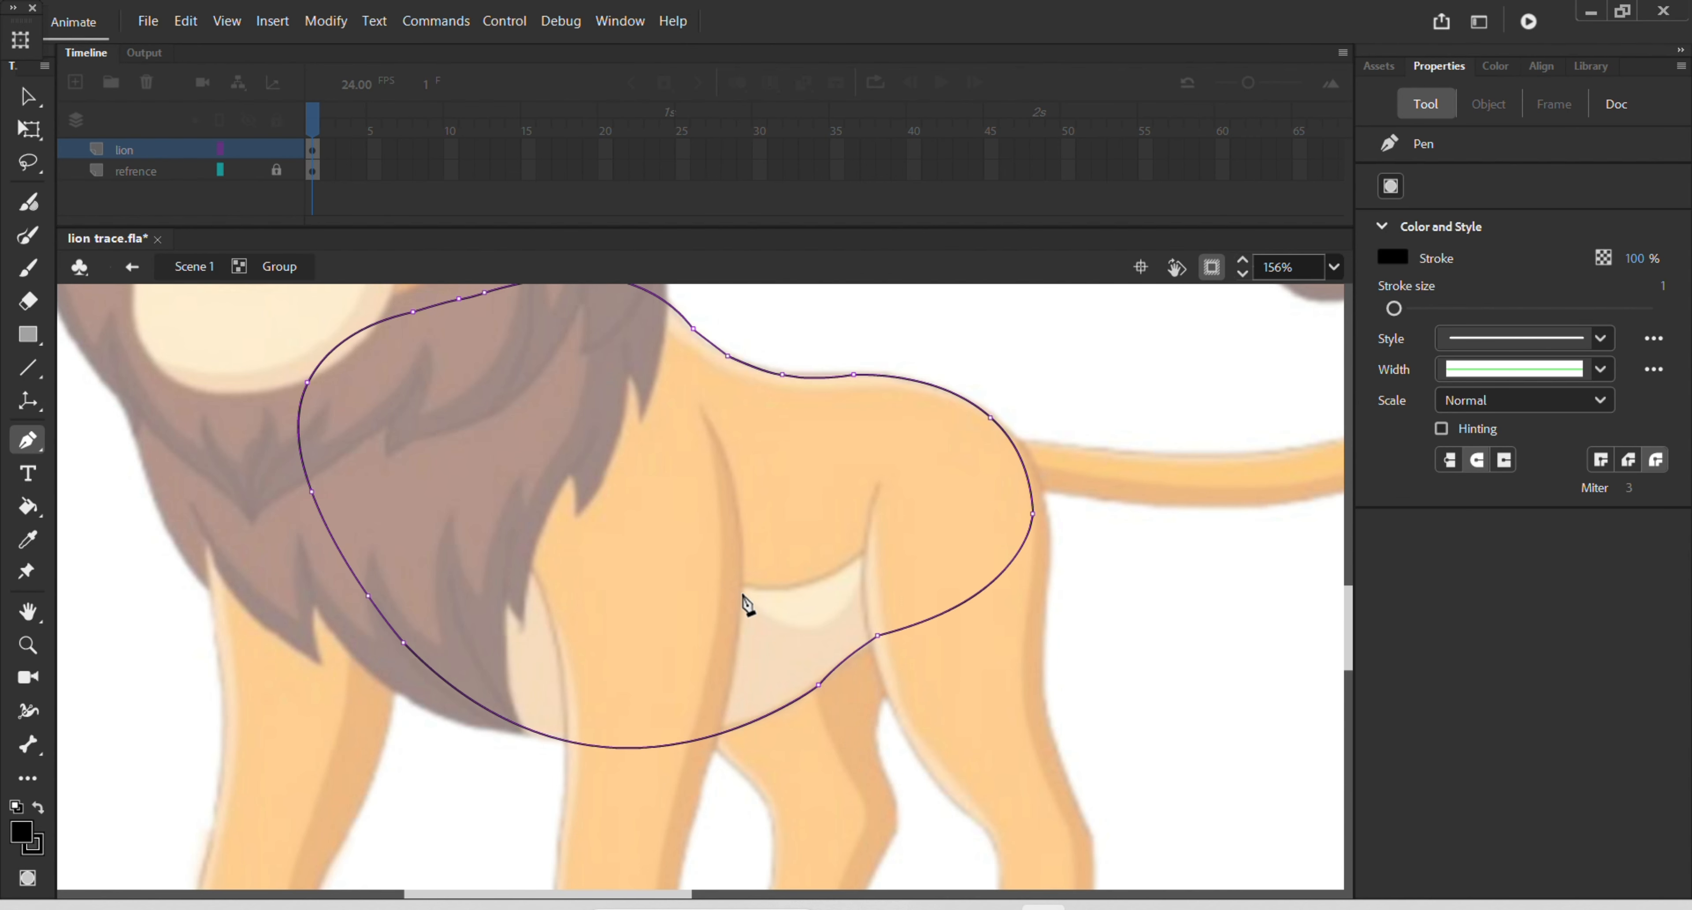
mouse_move(640, 554)
left_mouse_down()
mouse_move(409, 458)
mouse_move(396, 436)
mouse_move(444, 428)
left_mouse_up()
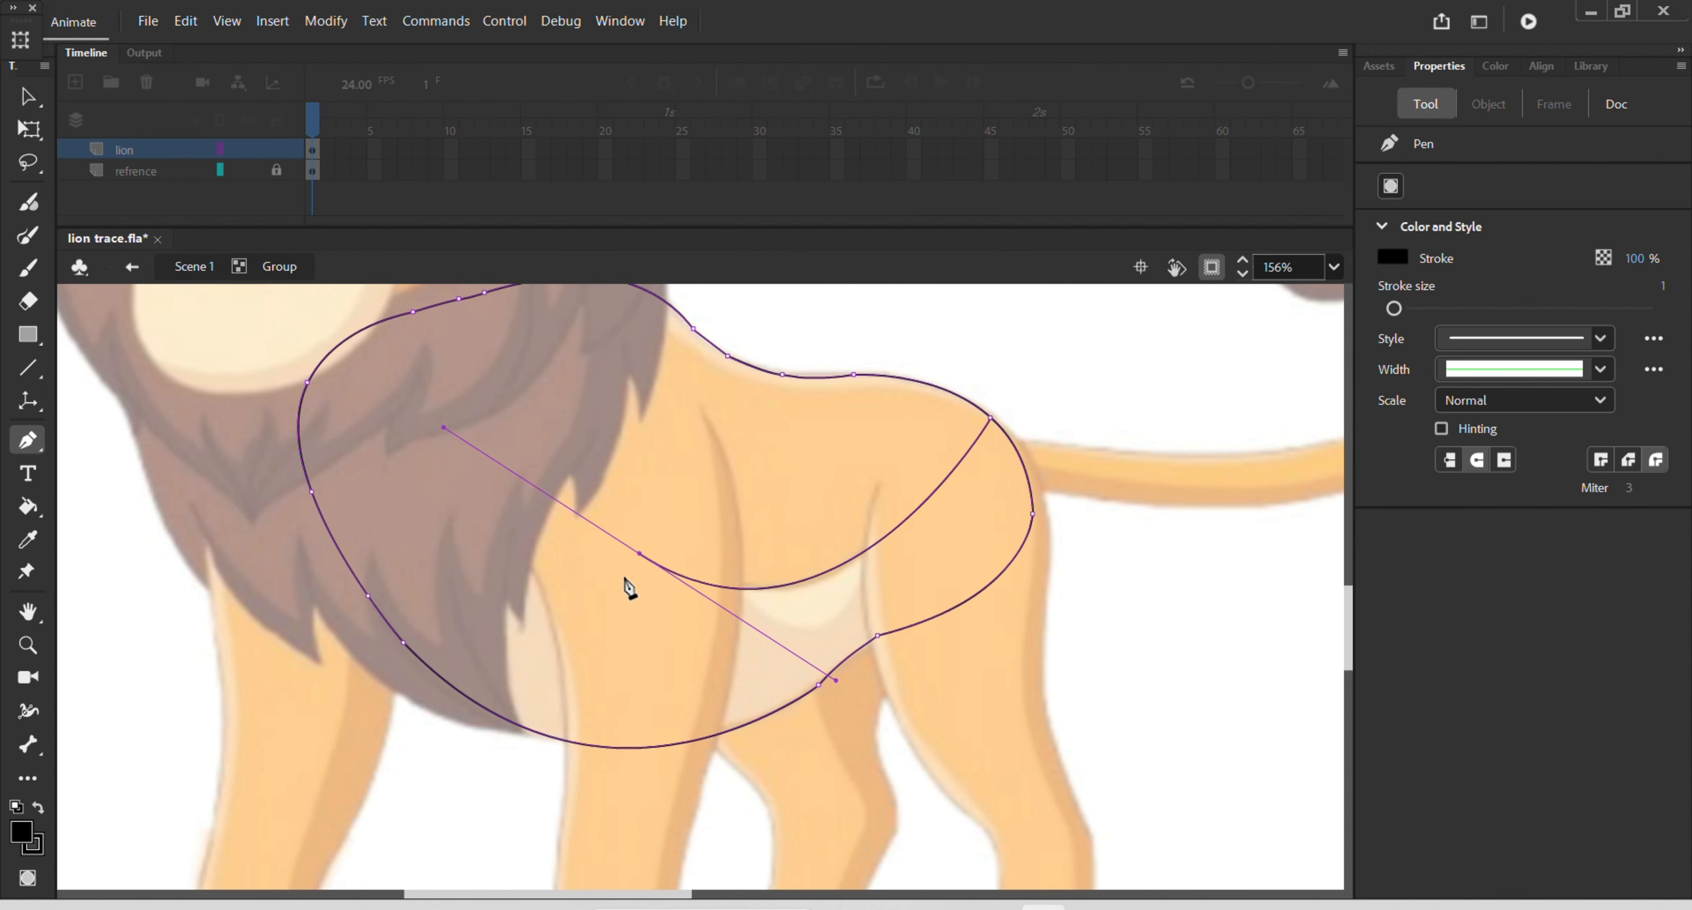
left_click(640, 555)
left_click_drag(418, 312, 427, 214)
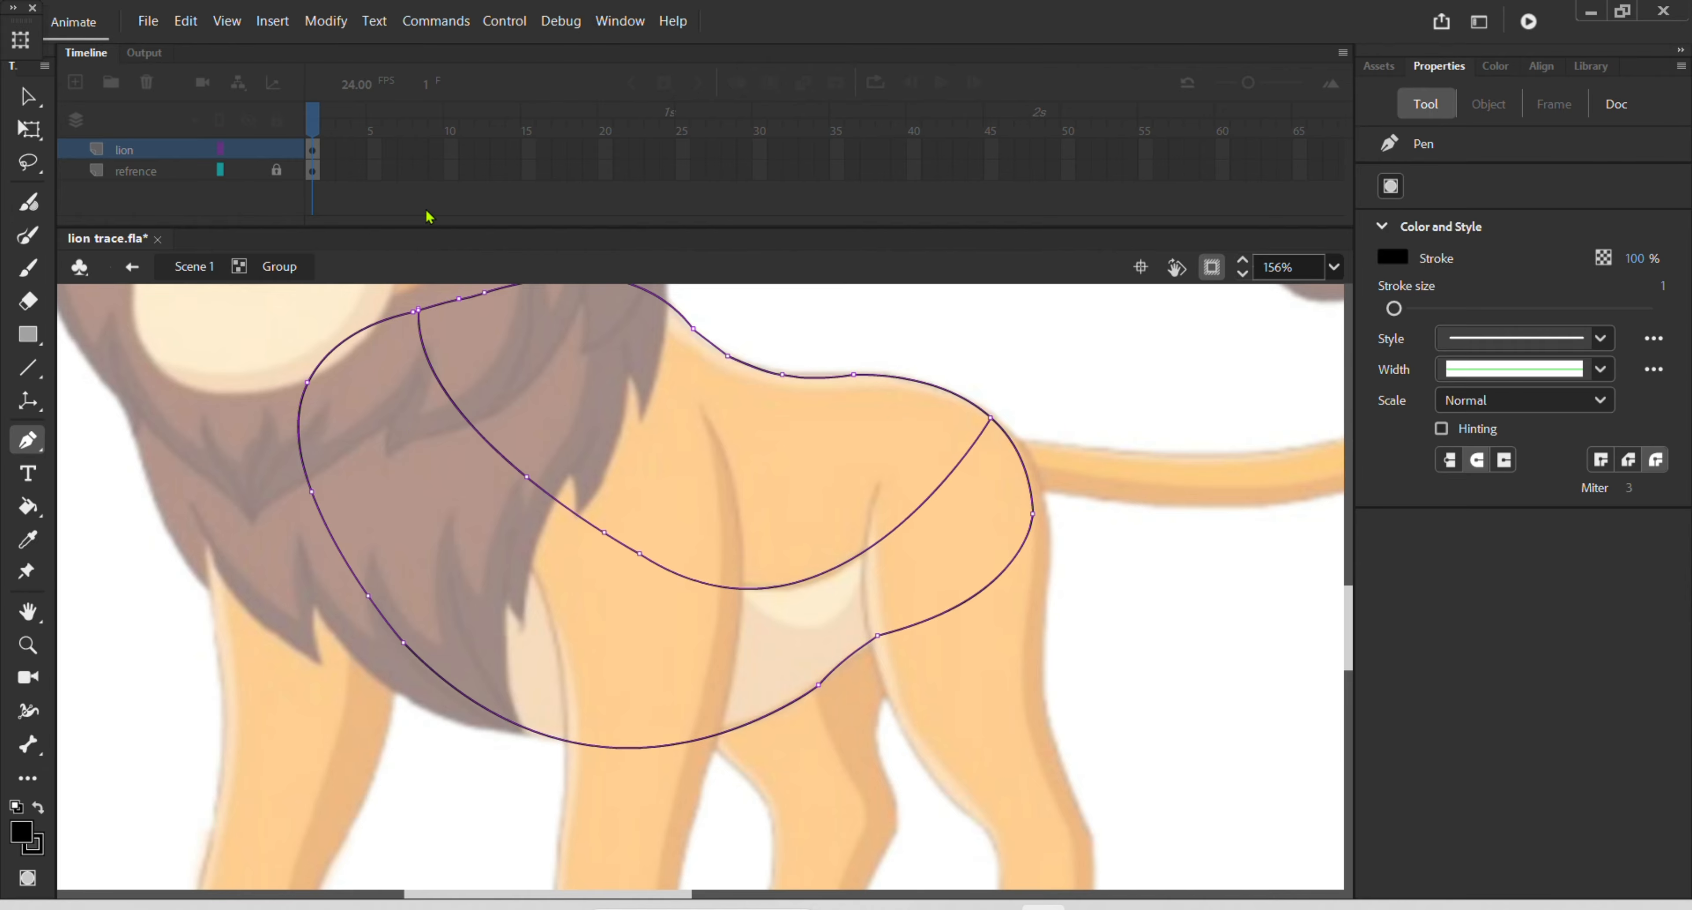
scroll(519, 558, "down", 4)
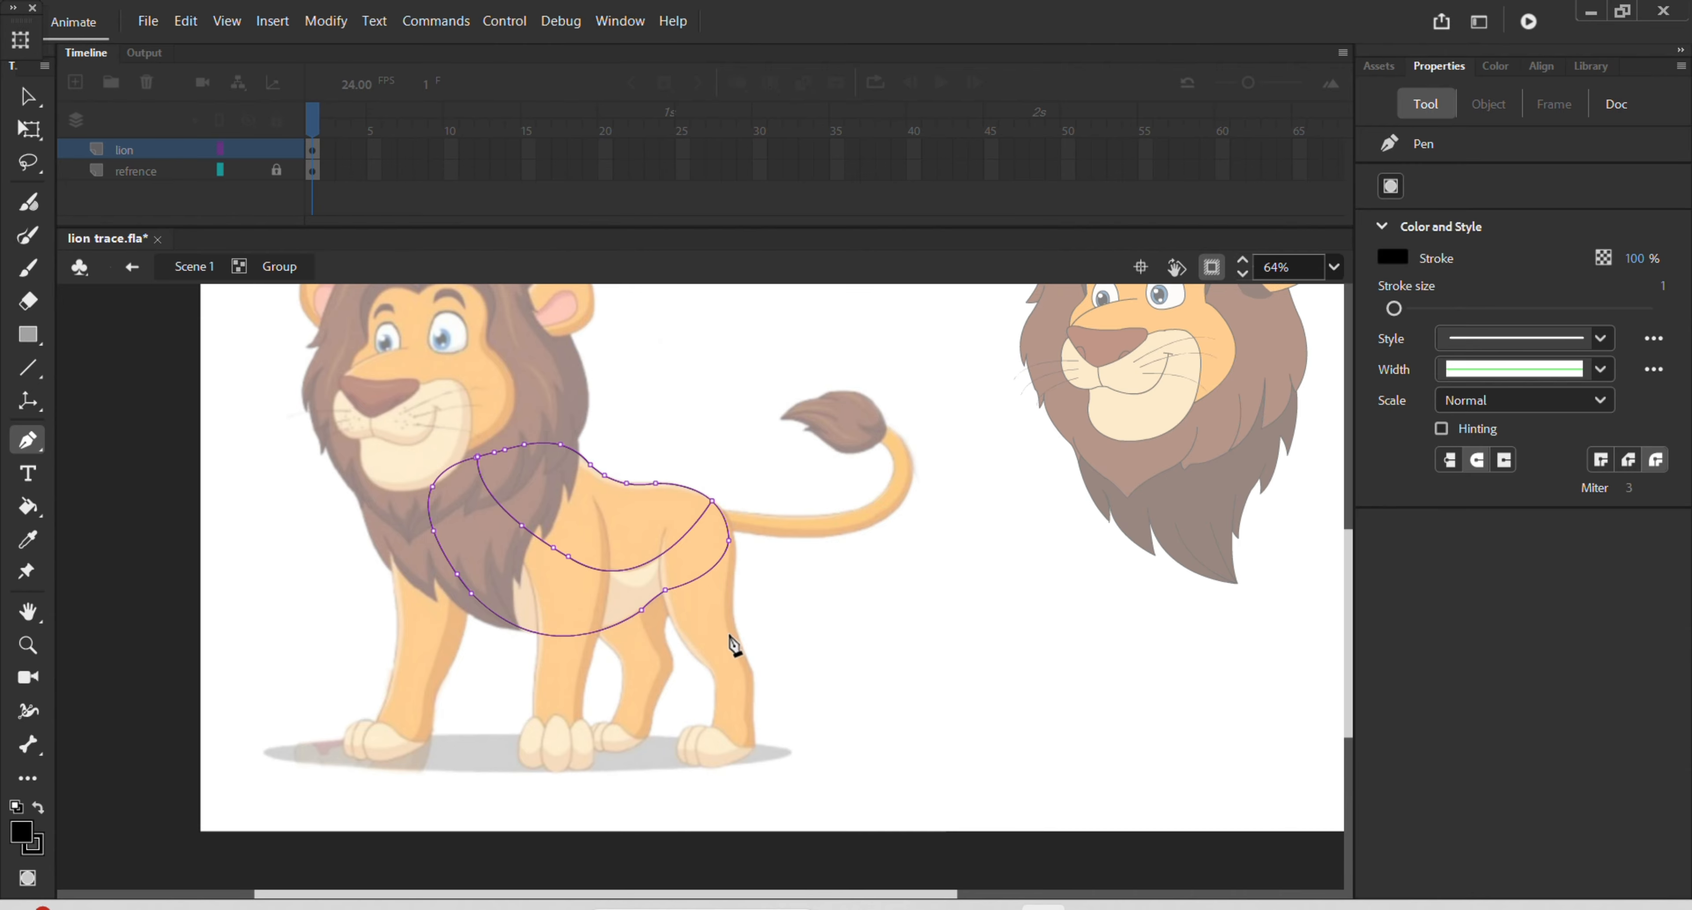
key("v")
double_click(765, 606)
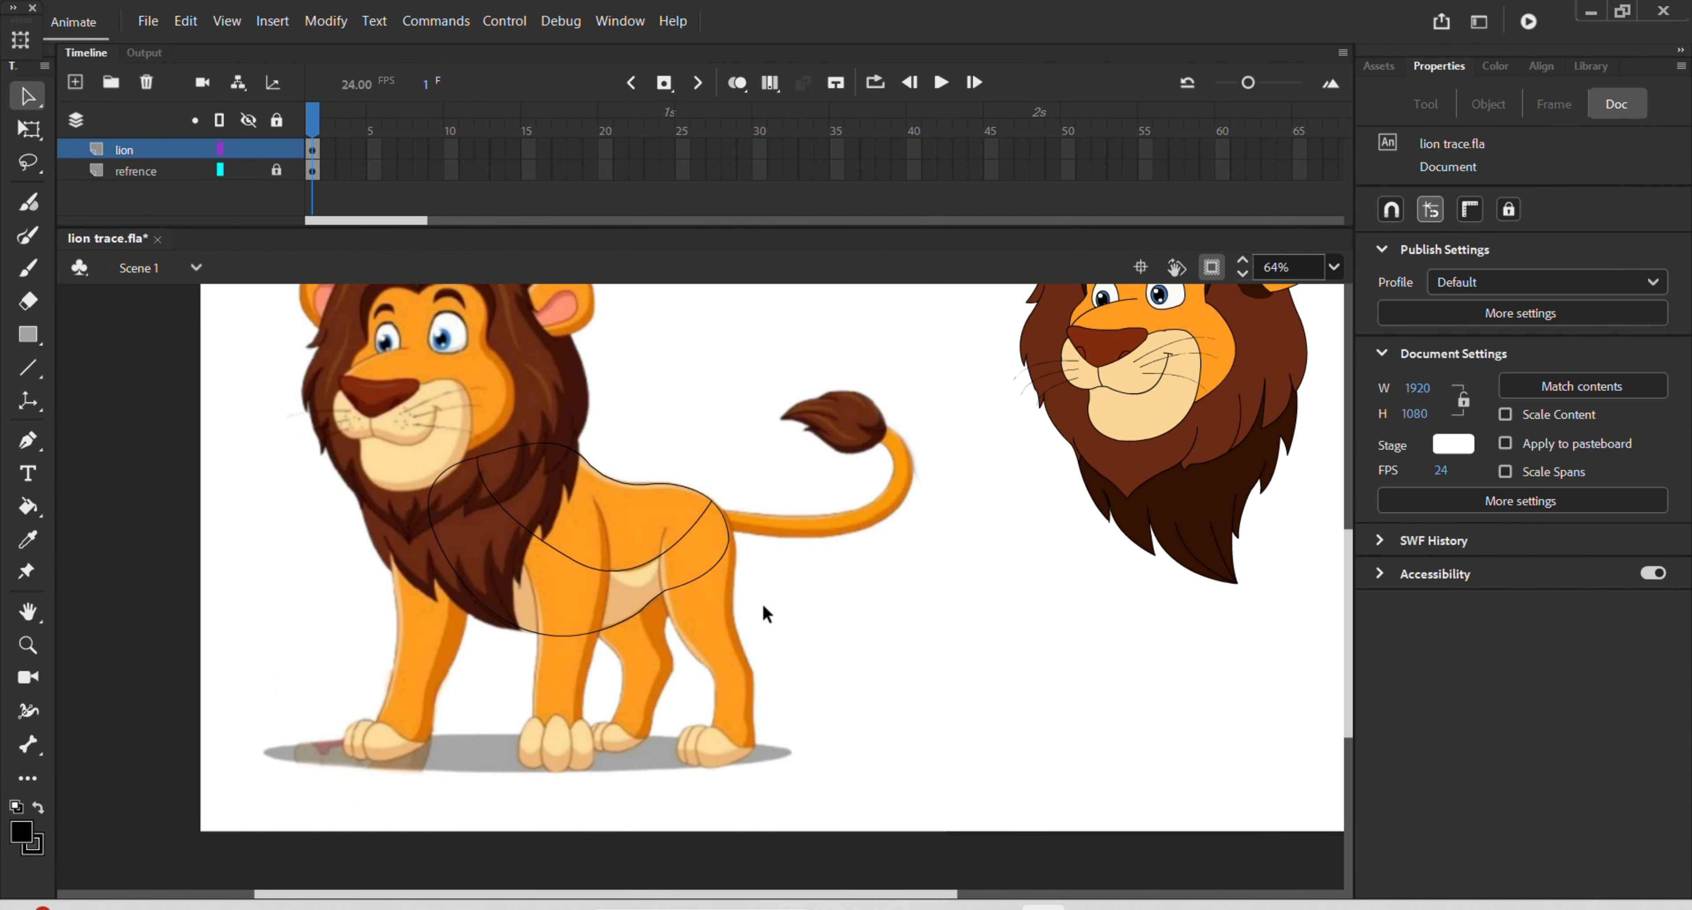
Try the traced body group beside the finished lion head, undo the move and deselect the group
scroll(716, 605, "down", 3)
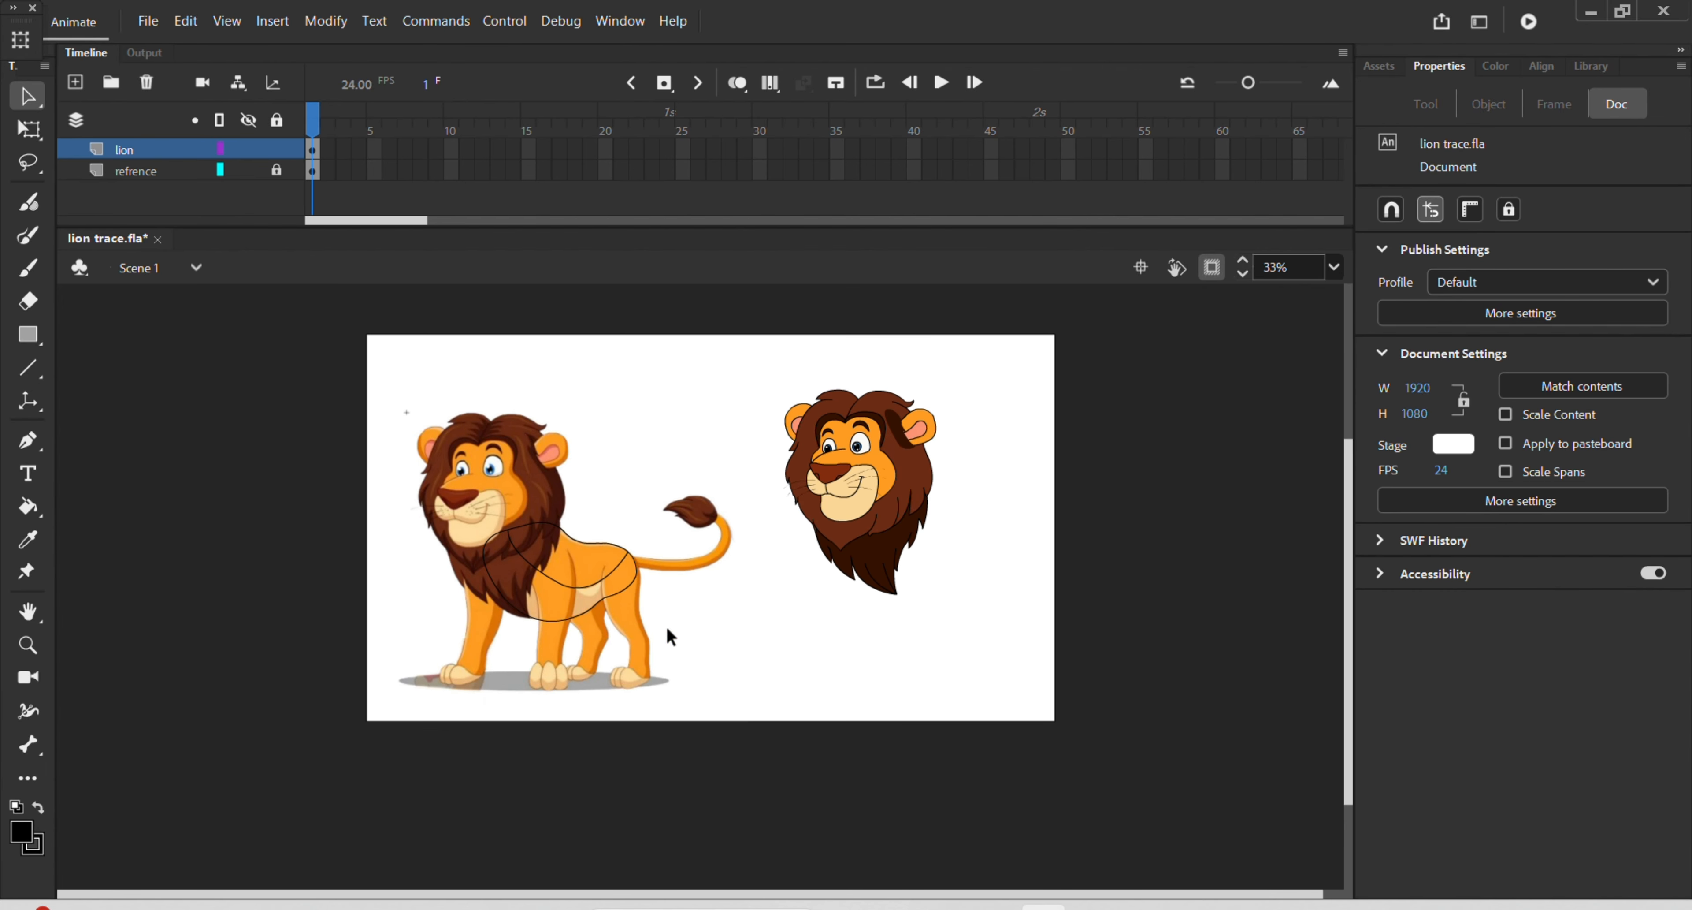
double_click(600, 601)
double_click(590, 606)
left_click_drag(590, 612, 987, 598)
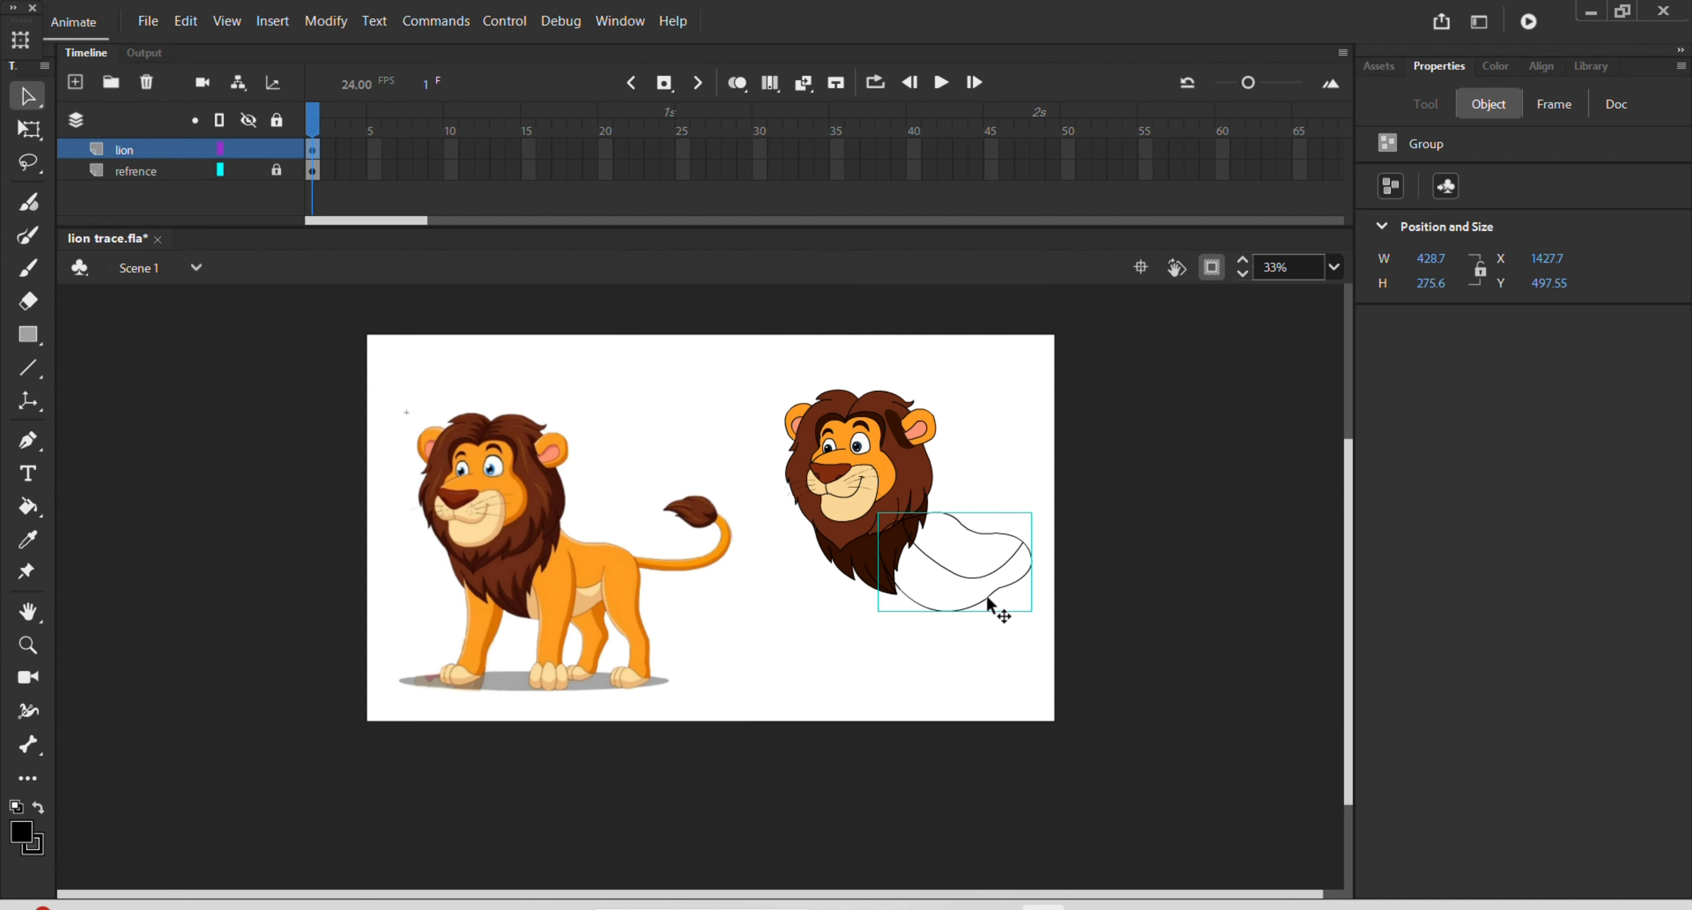
key("ctrl+z")
scroll(616, 616, "up", 2)
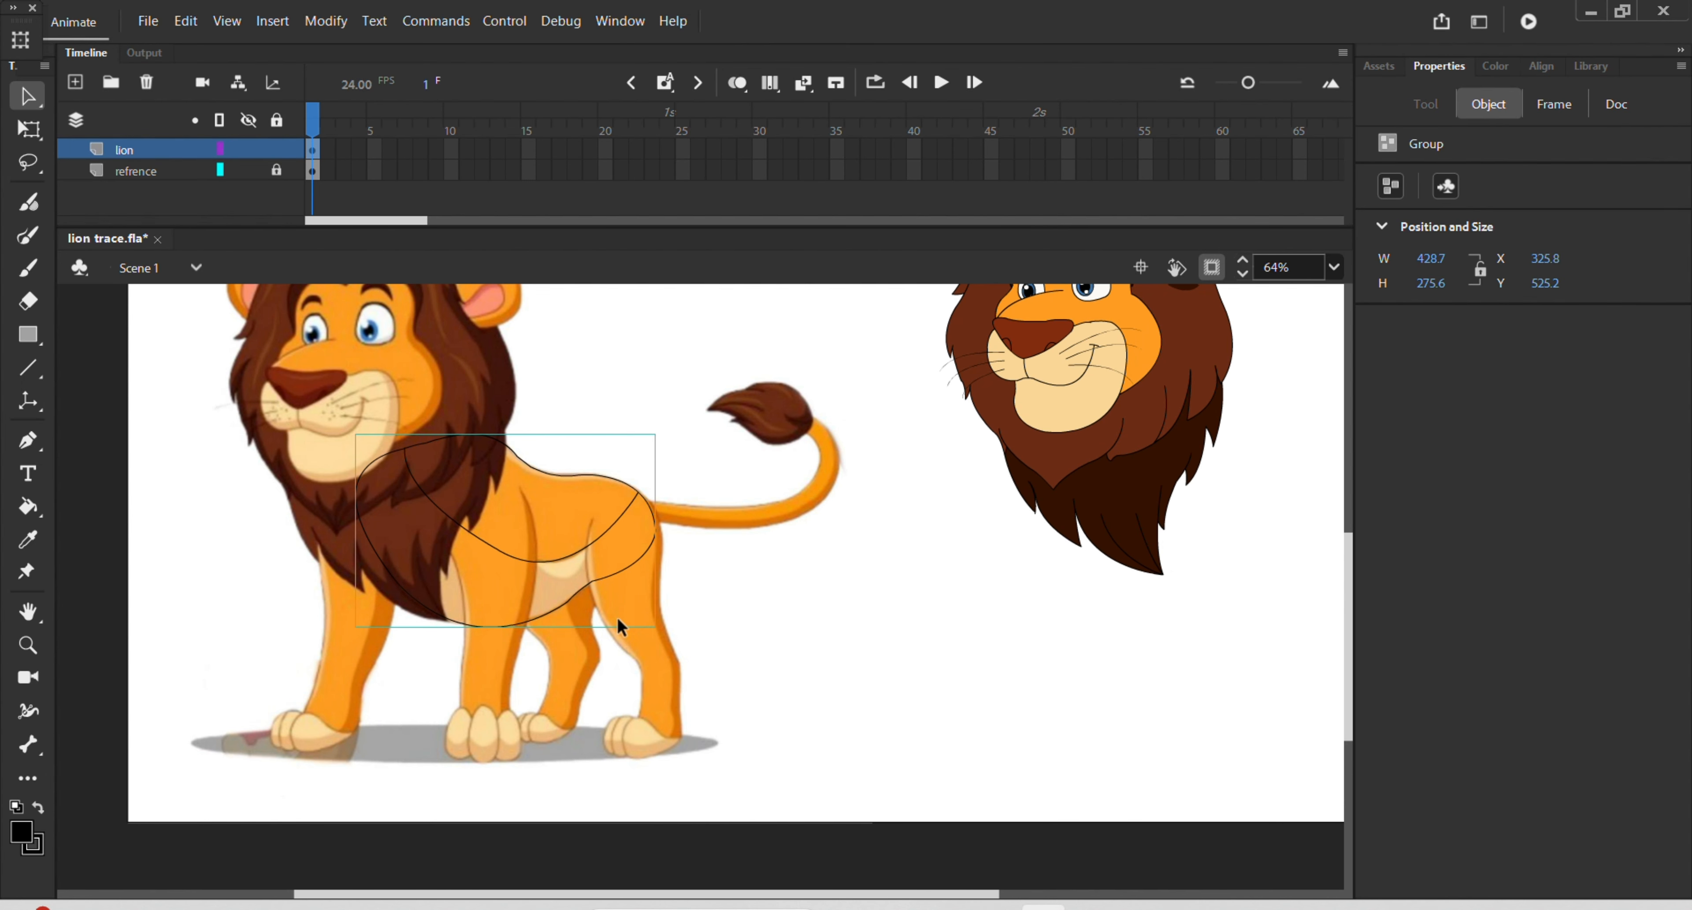
left_click(678, 560)
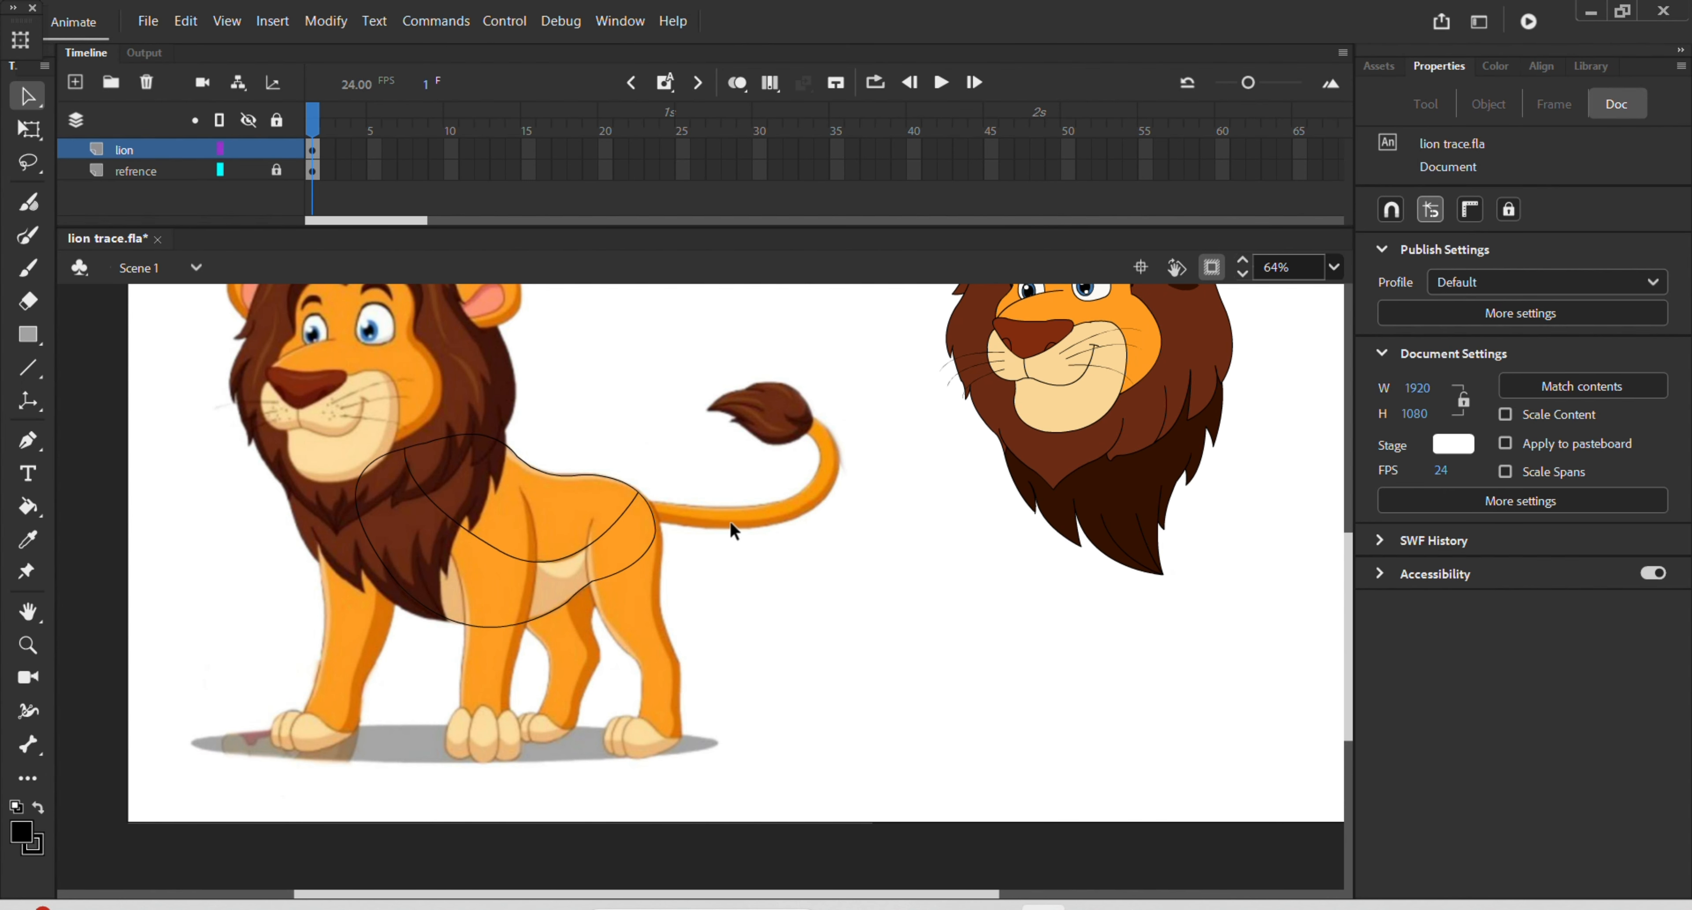
Start a new group and trace the tail's inner edge with the Pen tool from the rump into the tuft
scroll(829, 436, "up", 3)
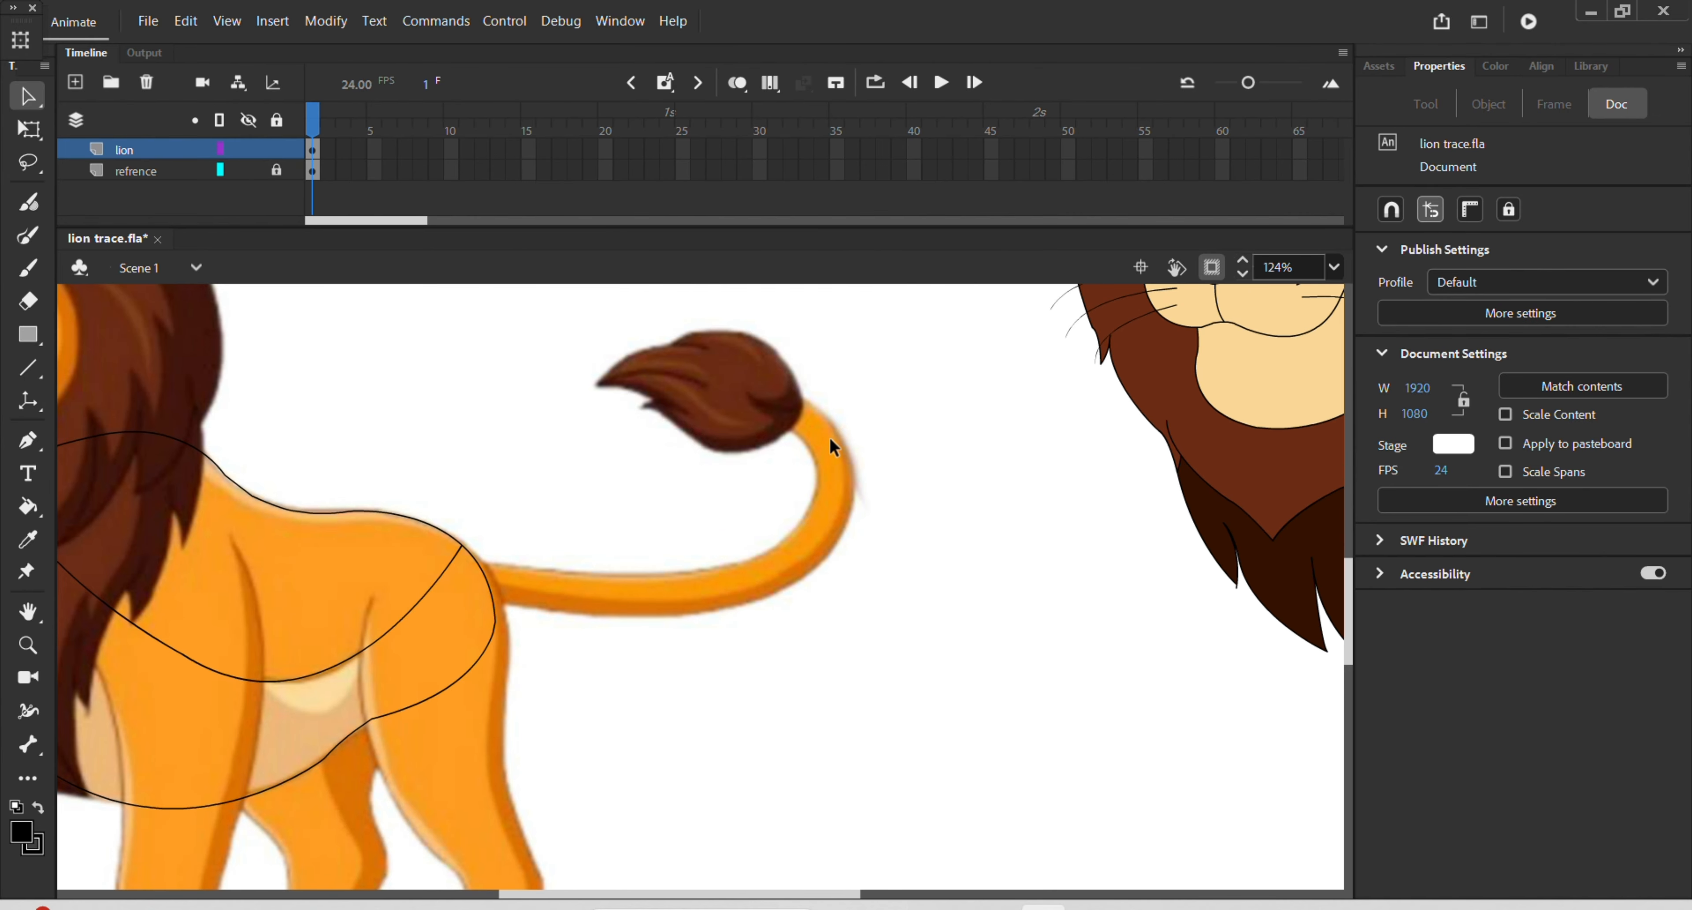
left_click_drag(818, 504, 802, 573)
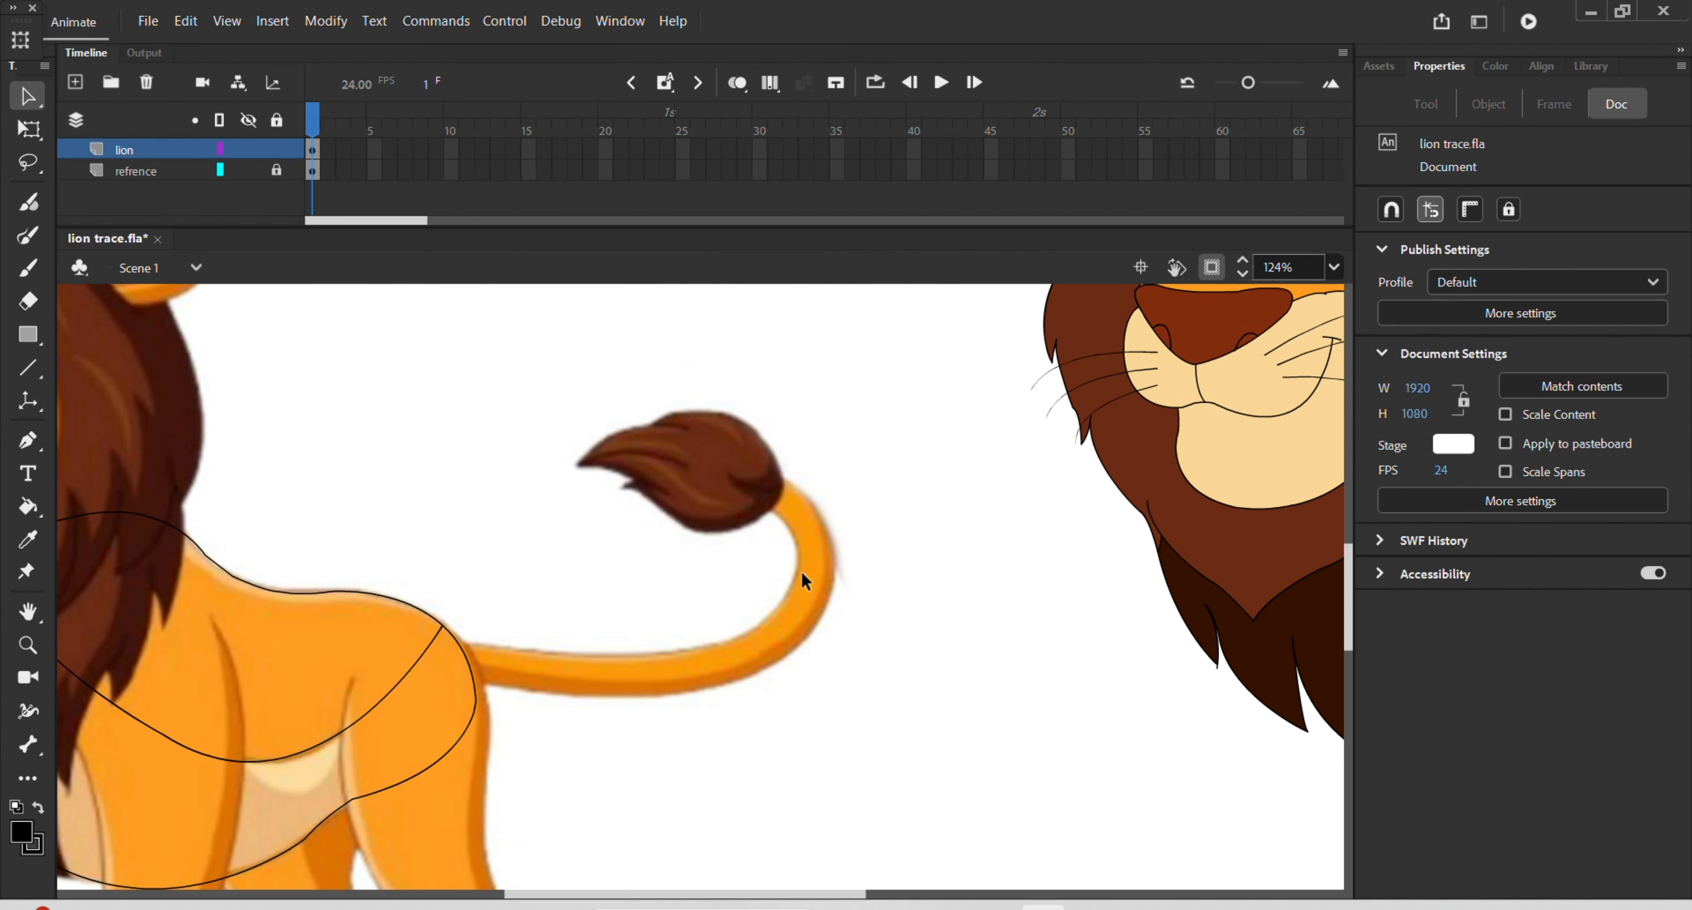
double_click(802, 571)
key("p")
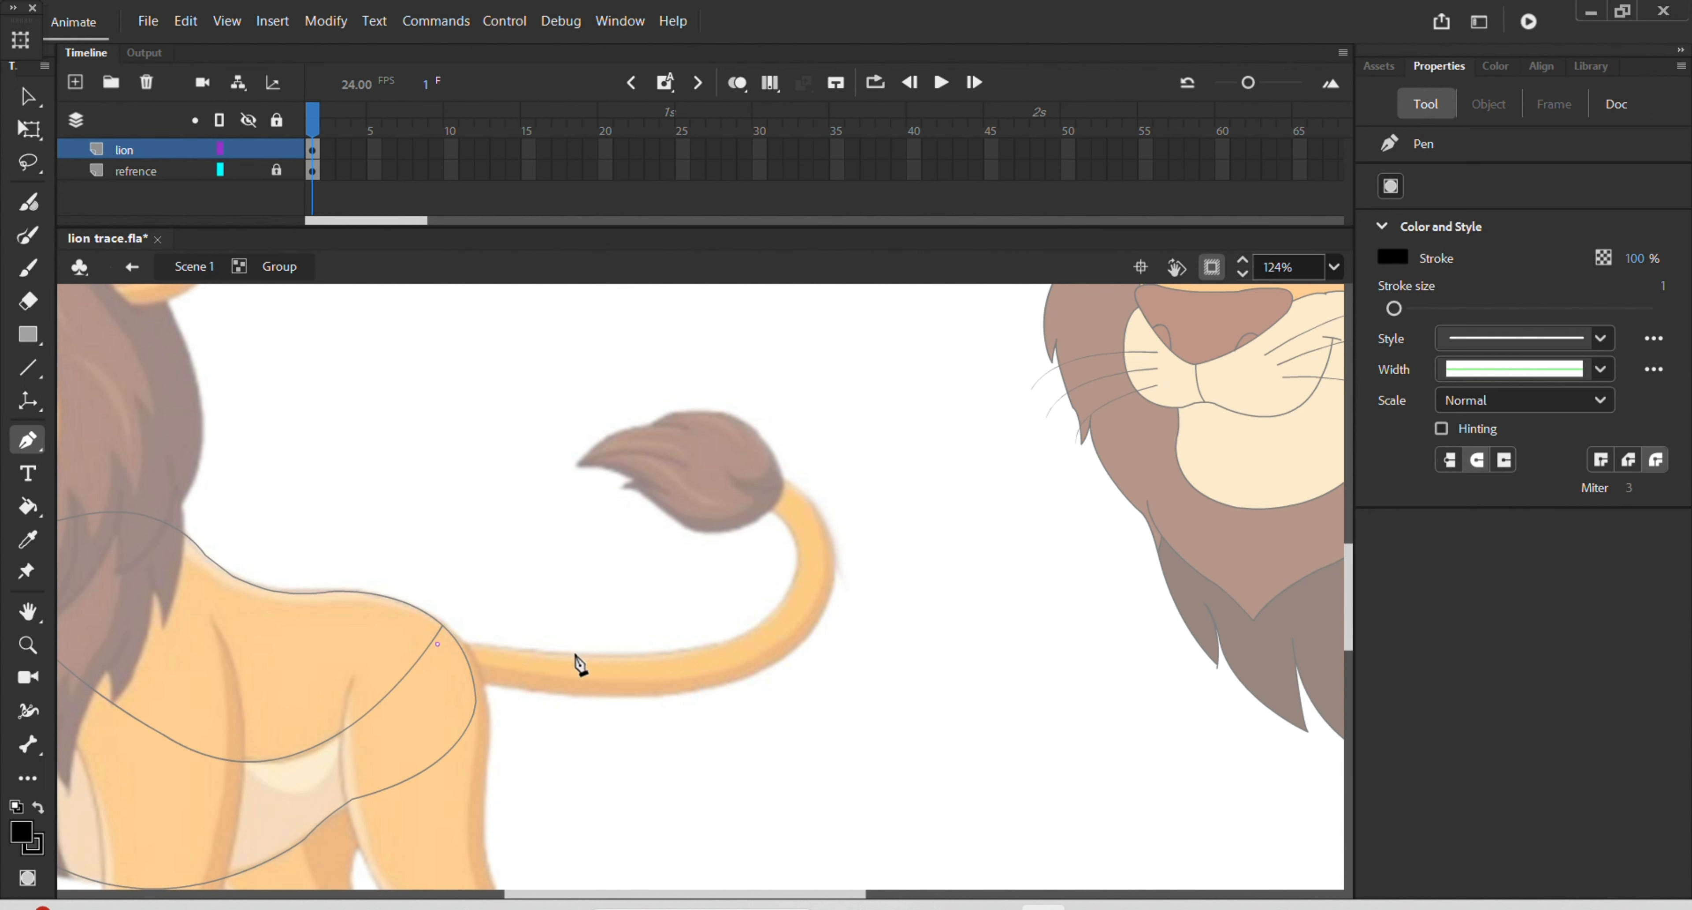
left_click_drag(652, 665, 579, 665)
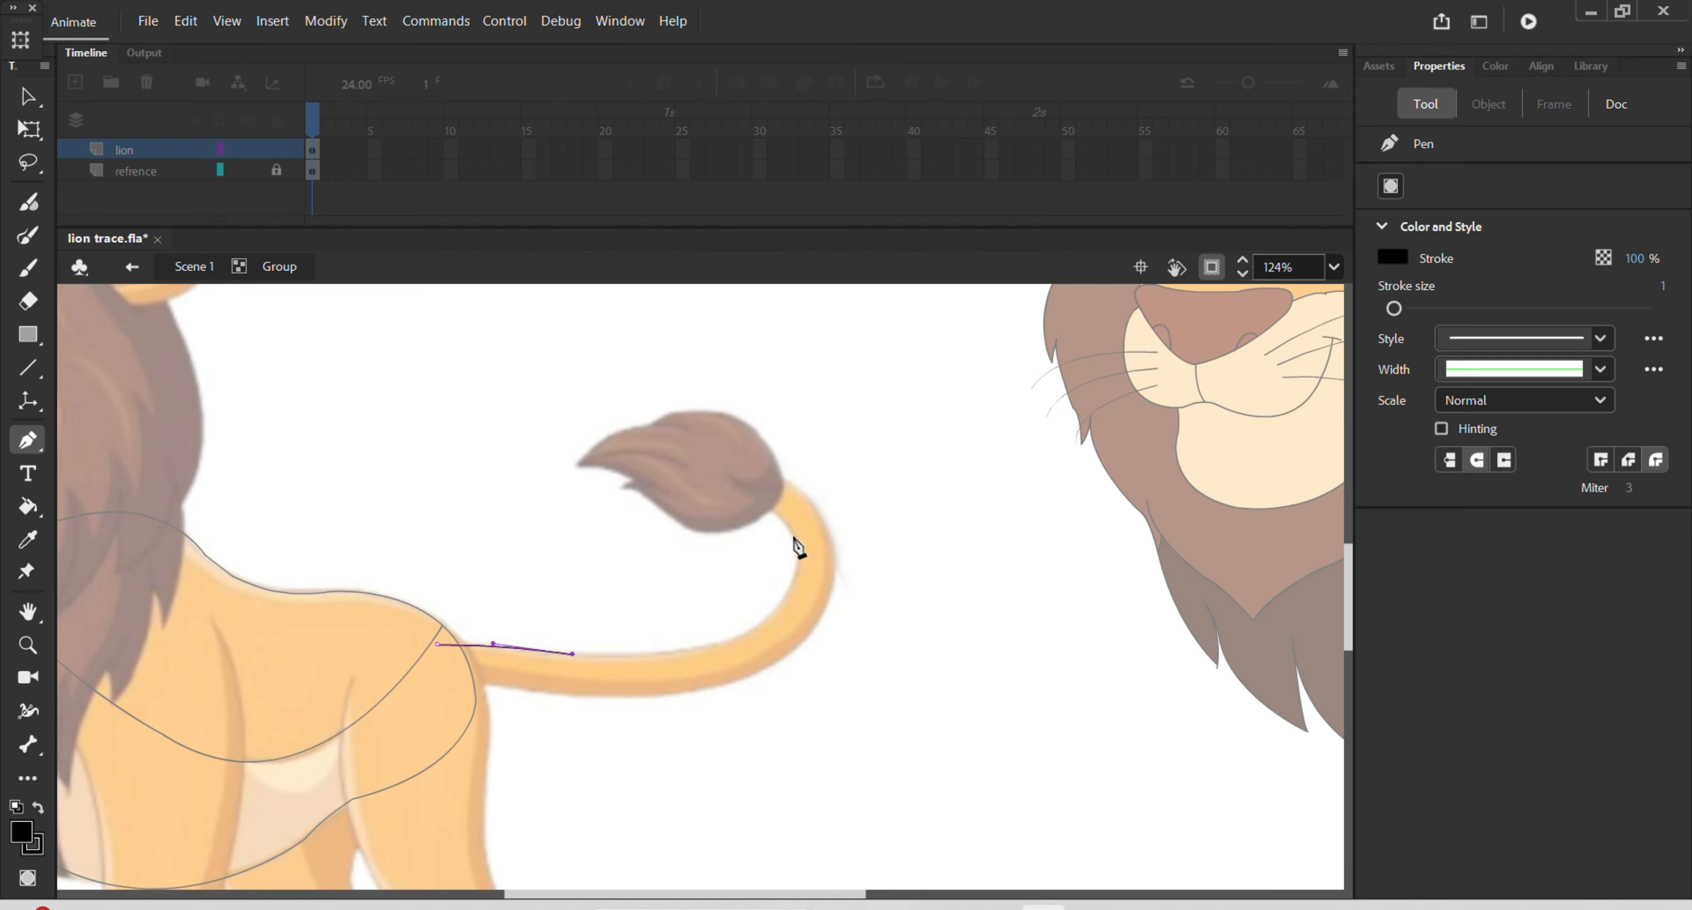
left_click_drag(796, 539, 768, 401)
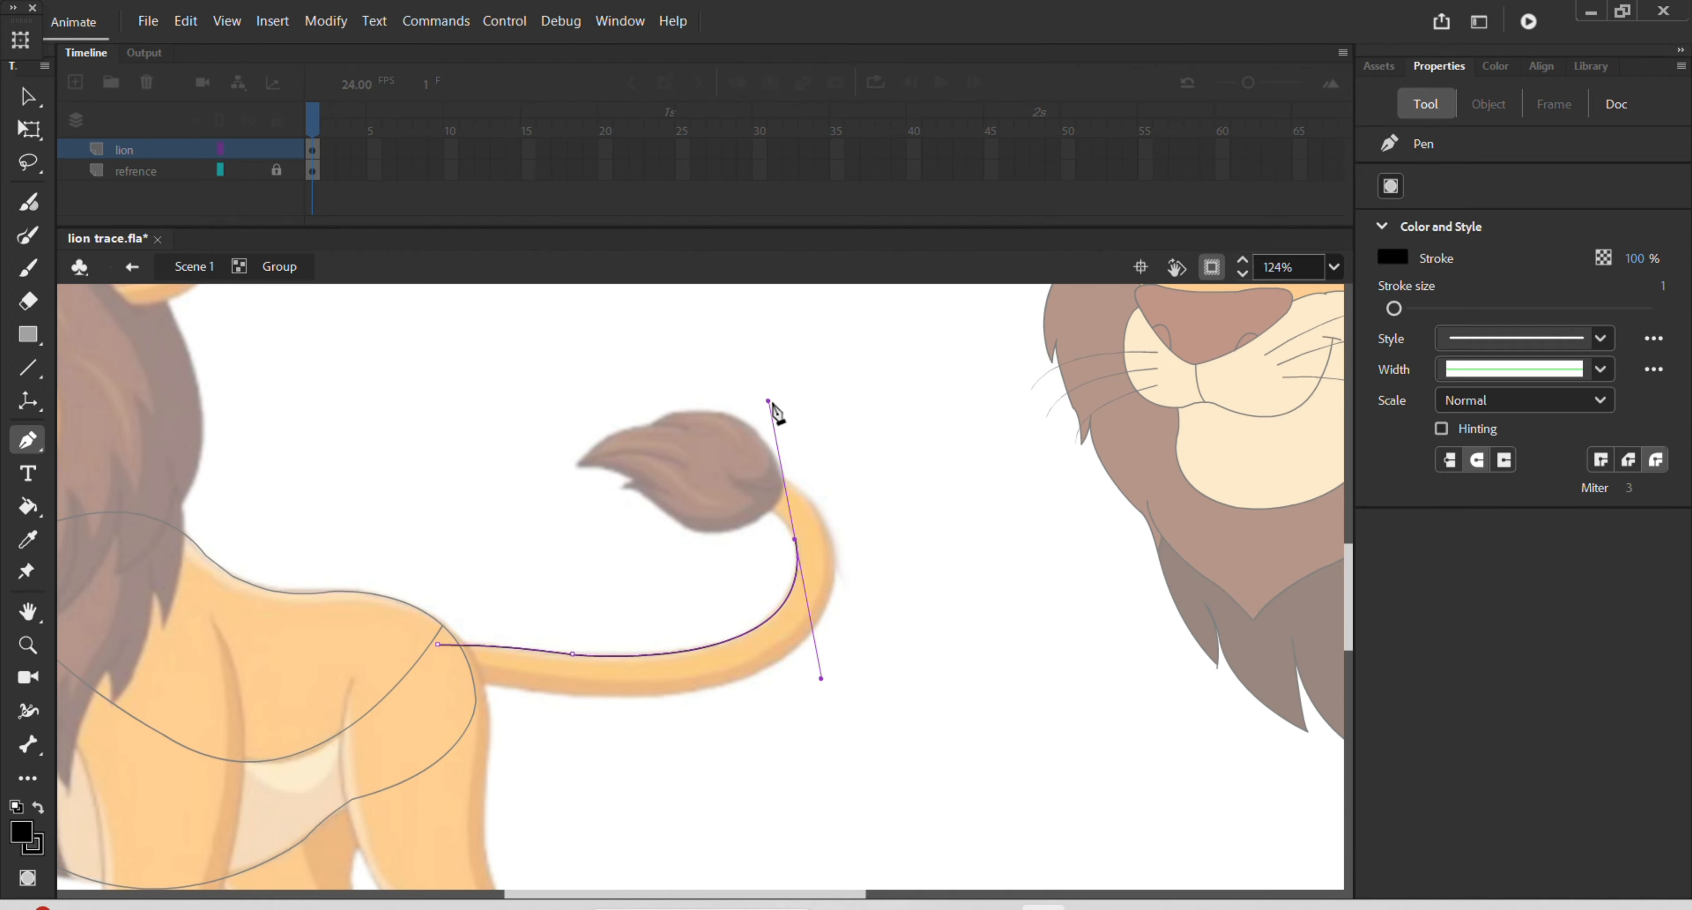
left_click(795, 540)
left_click_drag(726, 489, 679, 490)
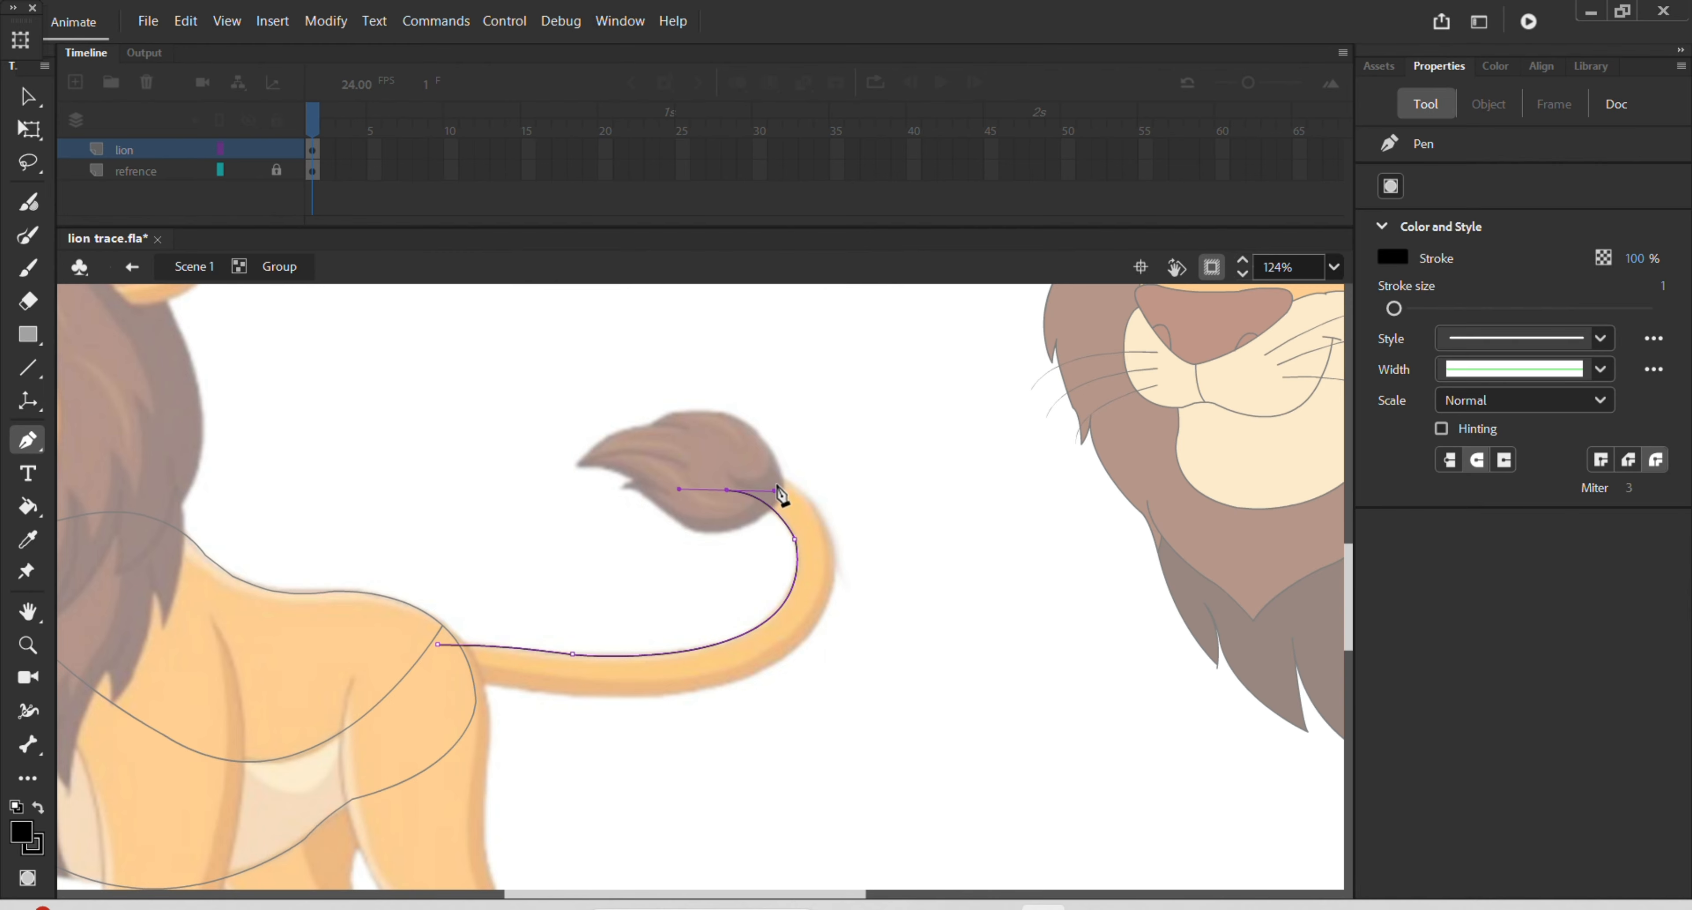
key("ctrl+z")
left_click_drag(713, 489, 652, 487)
Trace the tail's outer edge back to the rump, close the path at its start and leave the group
left_click_drag(820, 512, 864, 569)
left_click(812, 502)
left_click_drag(754, 675, 627, 746)
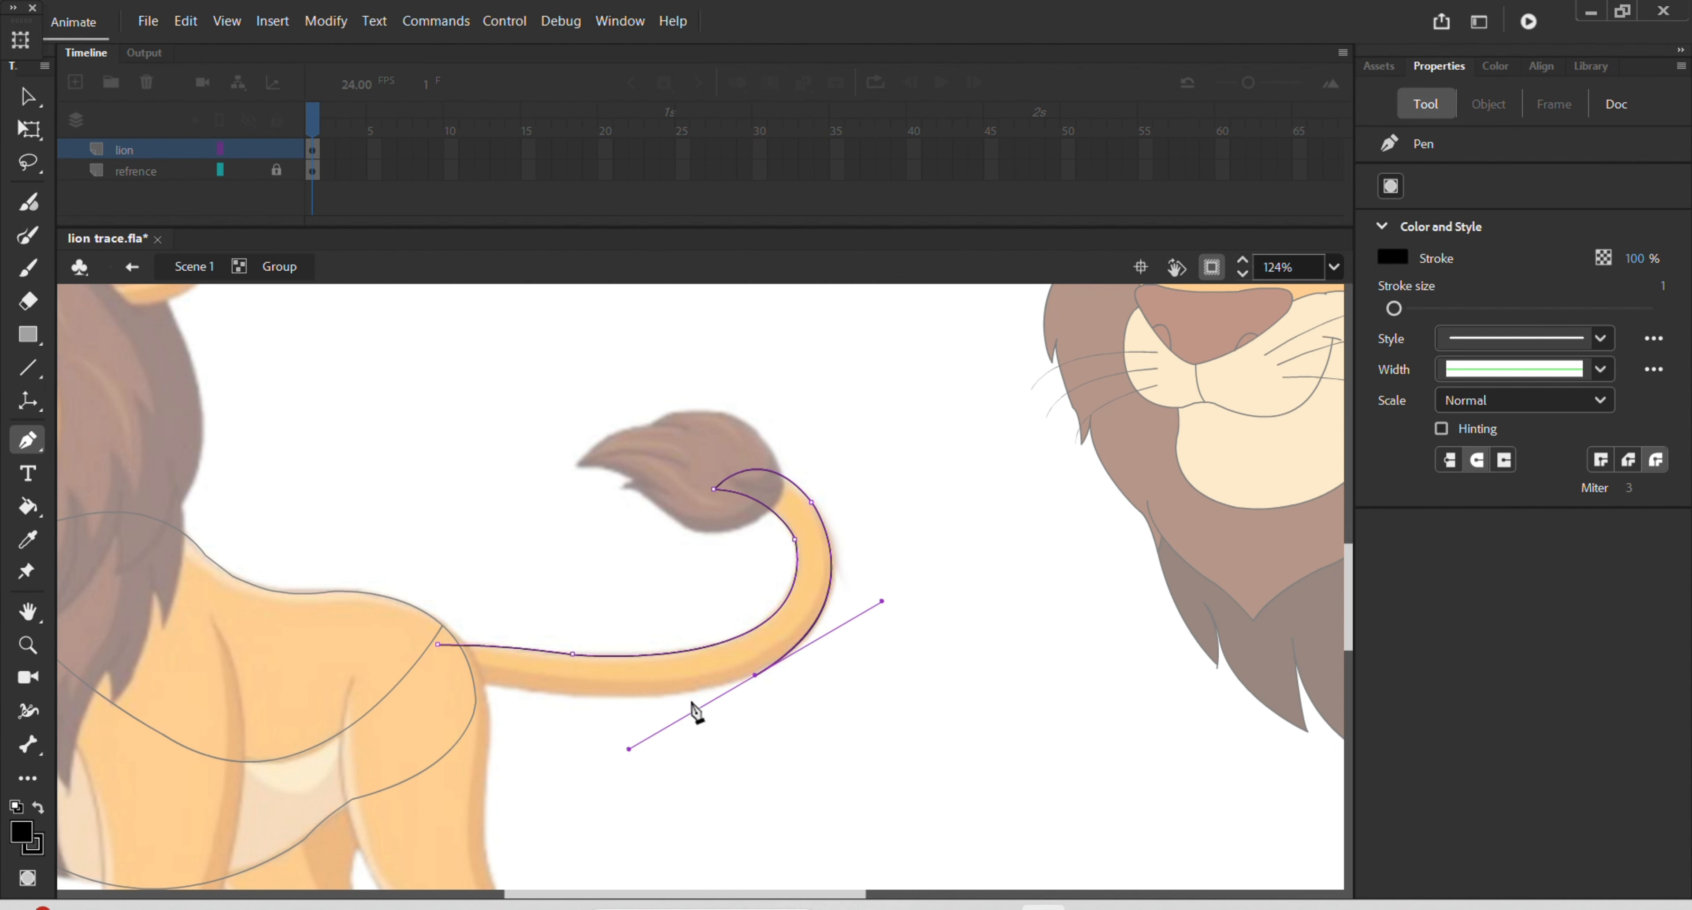
left_click(755, 676)
left_click_drag(531, 691, 383, 671)
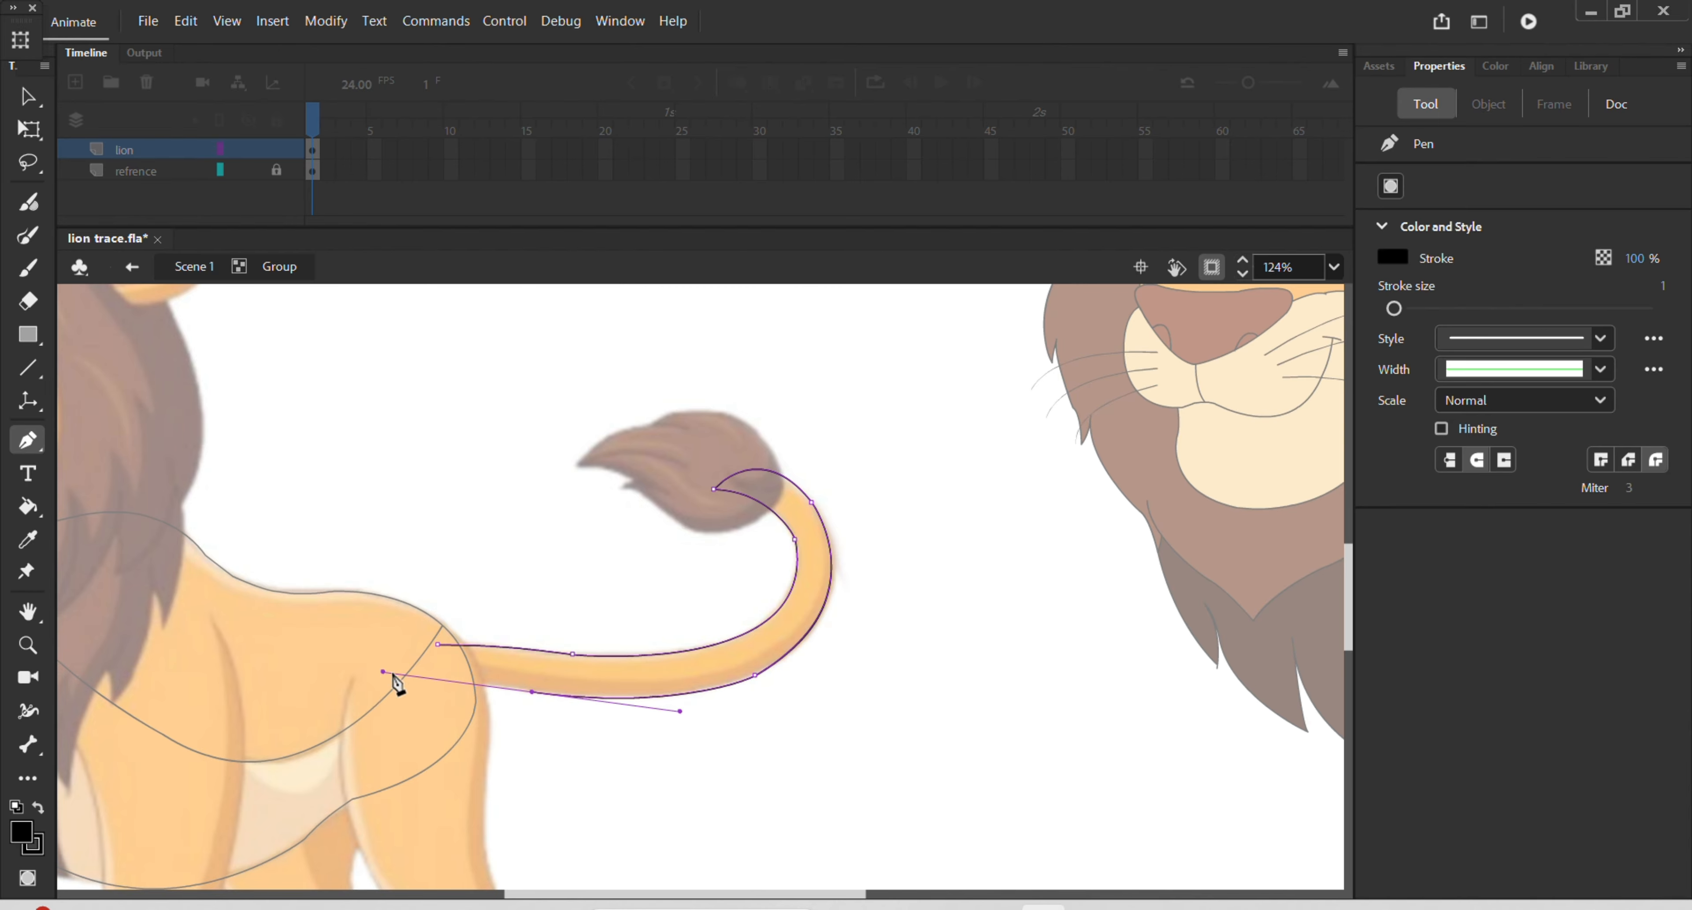
left_click(529, 691)
left_click_drag(437, 683, 422, 688)
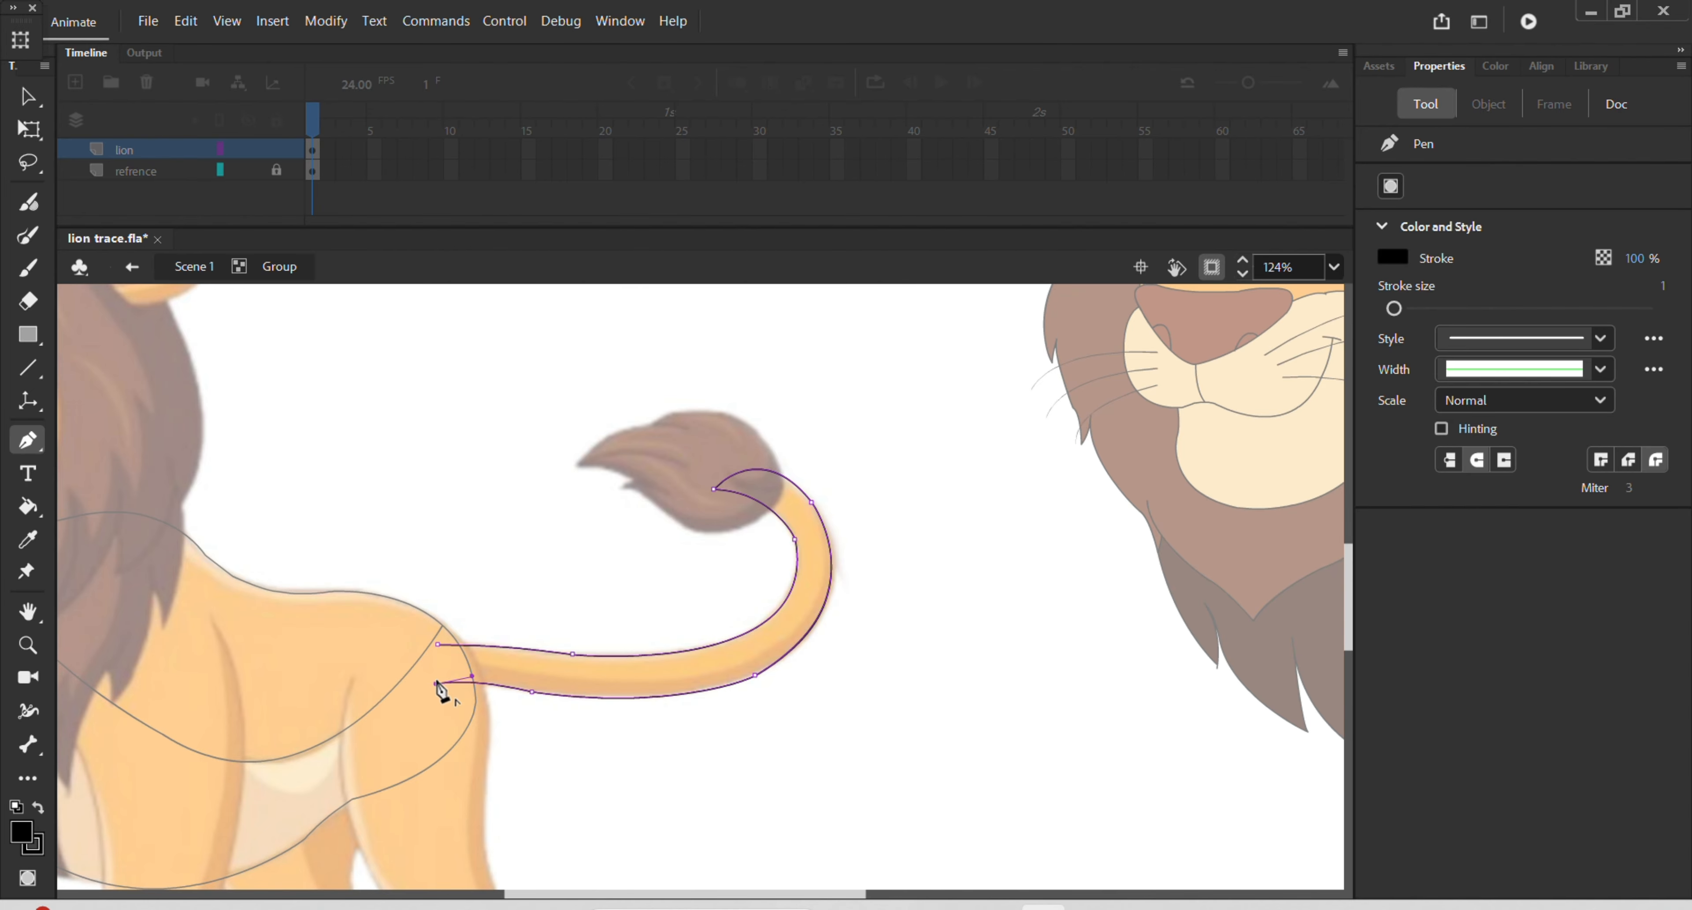
left_click_drag(438, 644, 493, 643)
key("v")
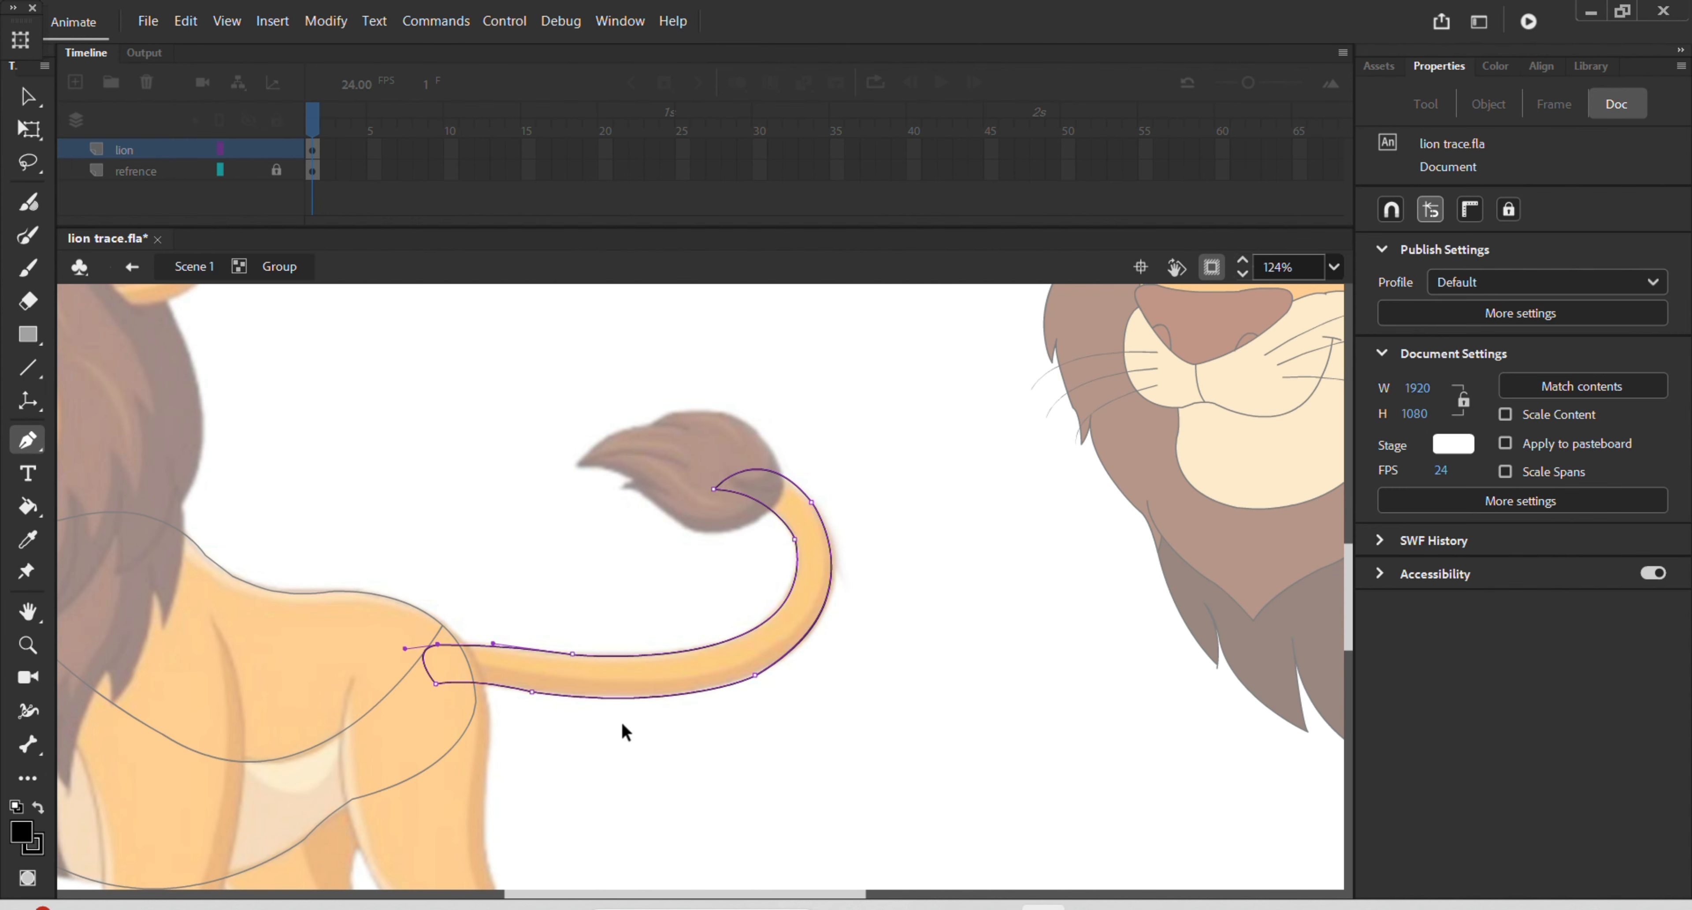
double_click(911, 658)
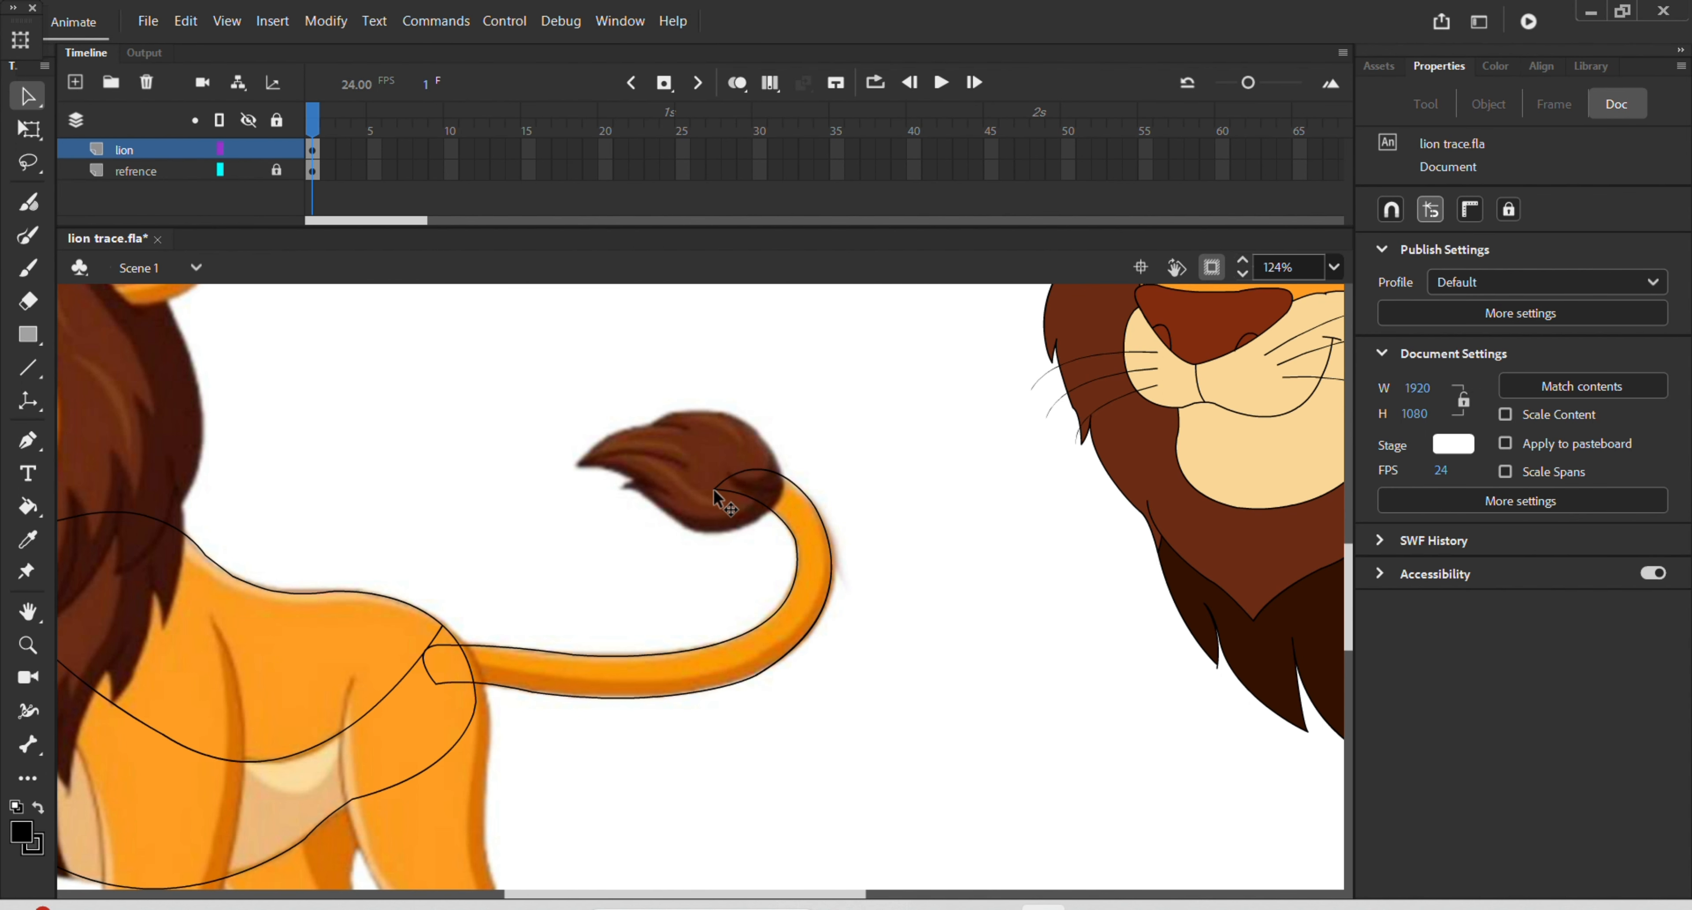
Start a new group and trace the tail tuft's upper edge with the Pen tool from the tail joint to the tip
scroll(714, 490, "up", 2)
scroll(707, 474, "up", 1)
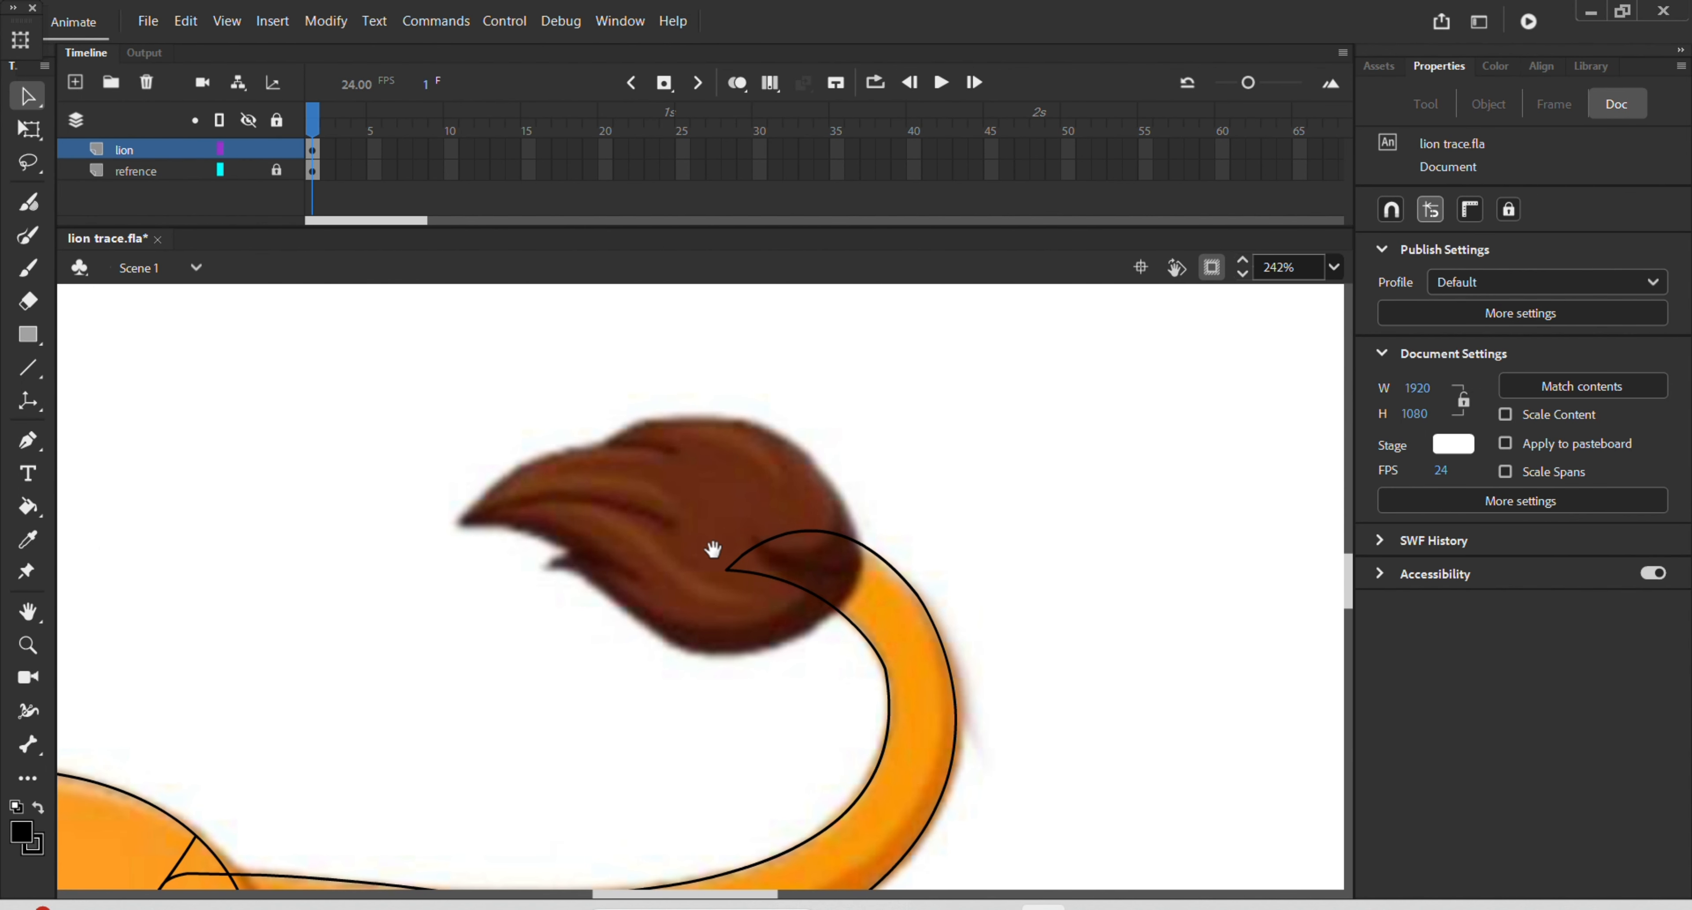
double_click(711, 547)
key("p")
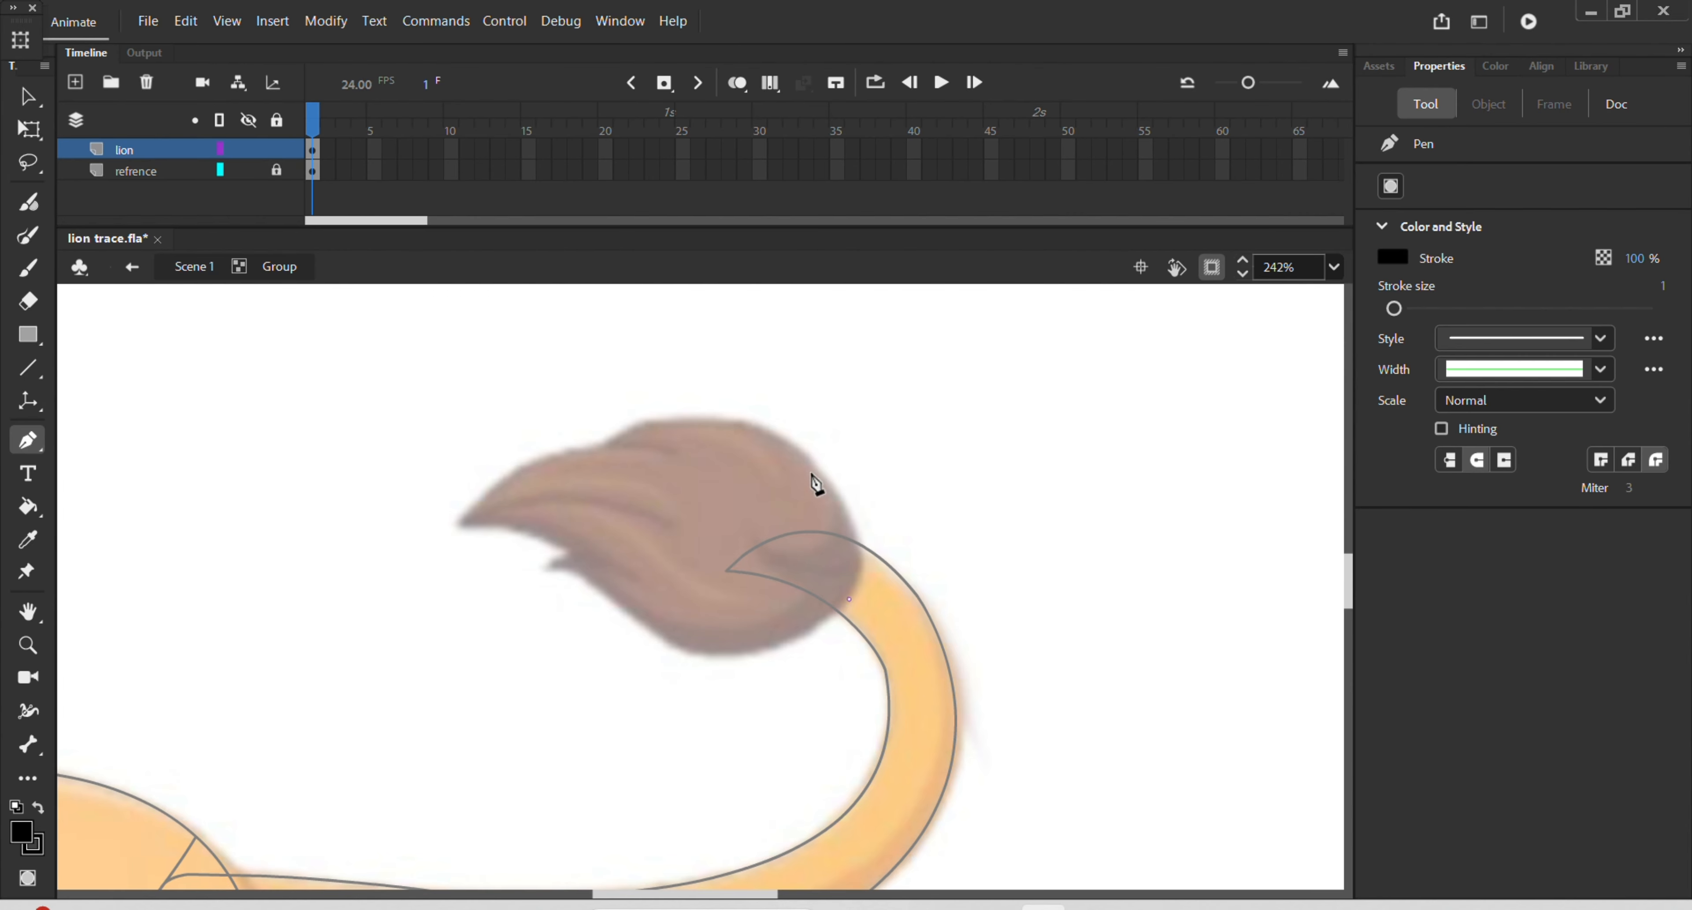
left_click_drag(732, 420, 579, 379)
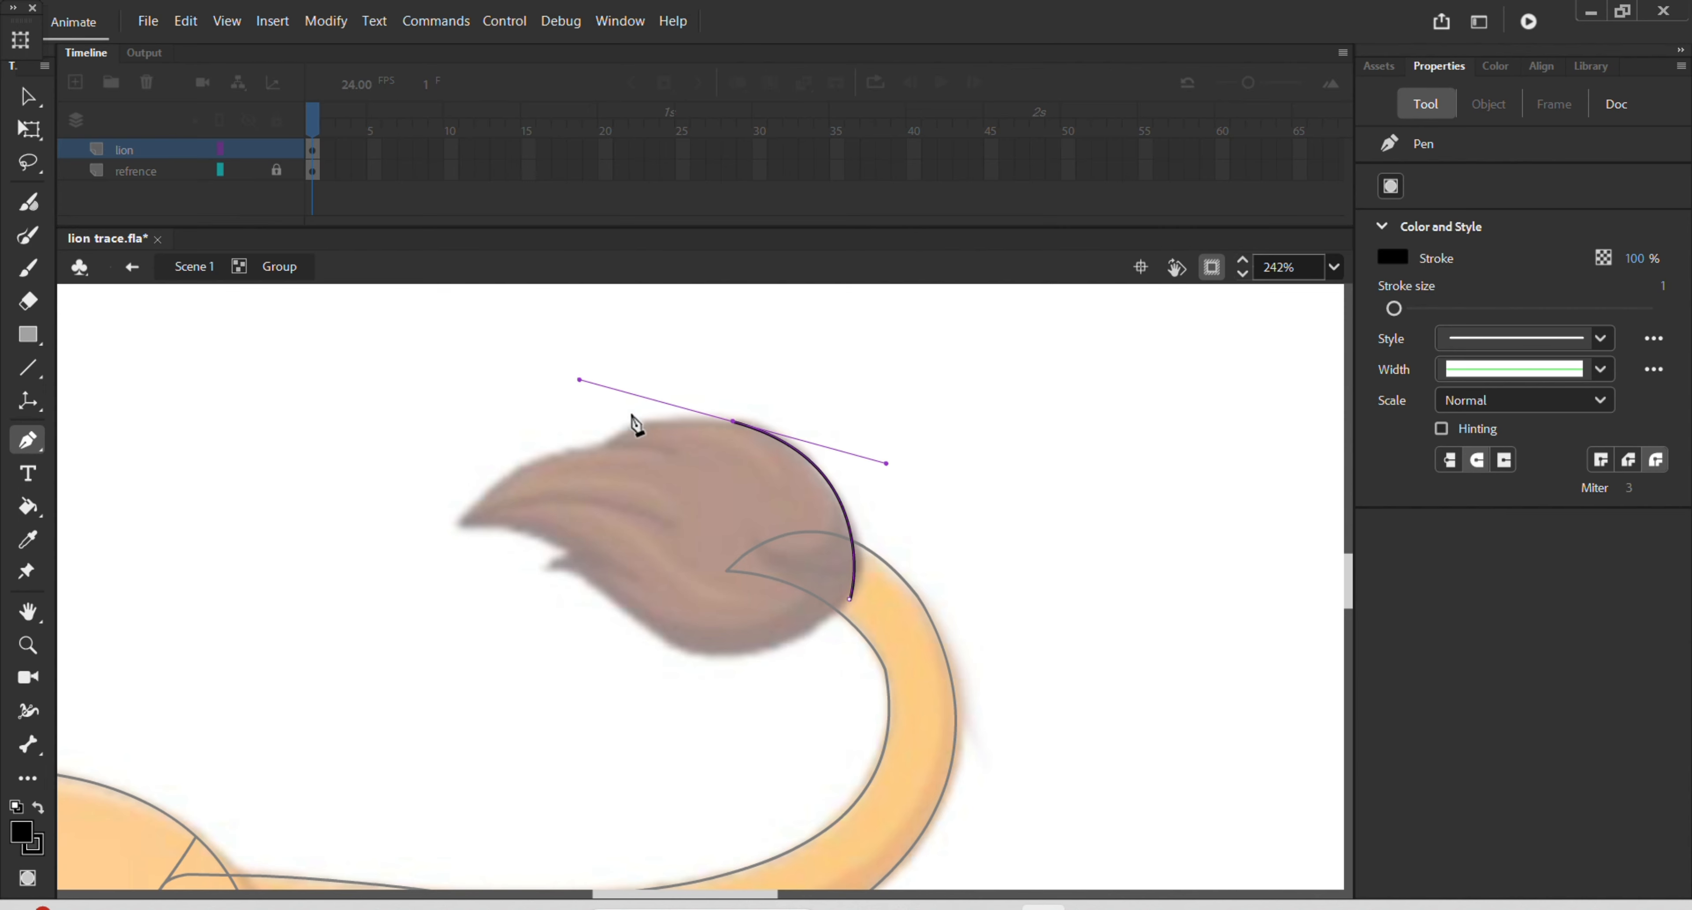
left_click(733, 423)
left_click_drag(611, 440, 545, 482)
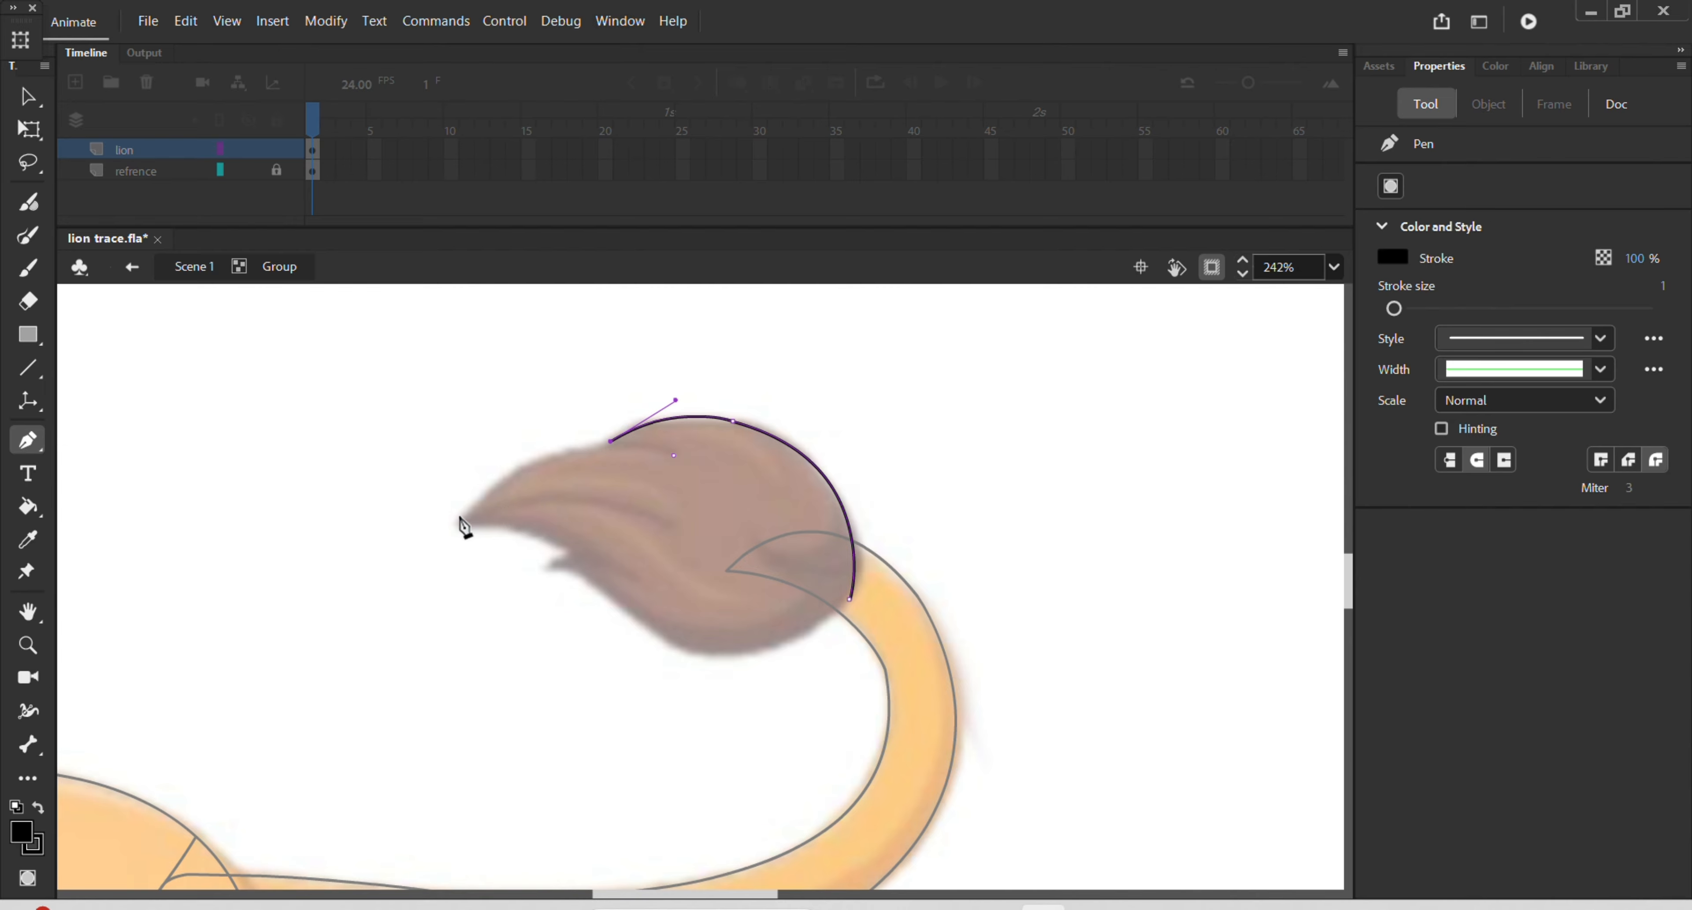
left_click_drag(462, 521, 367, 654)
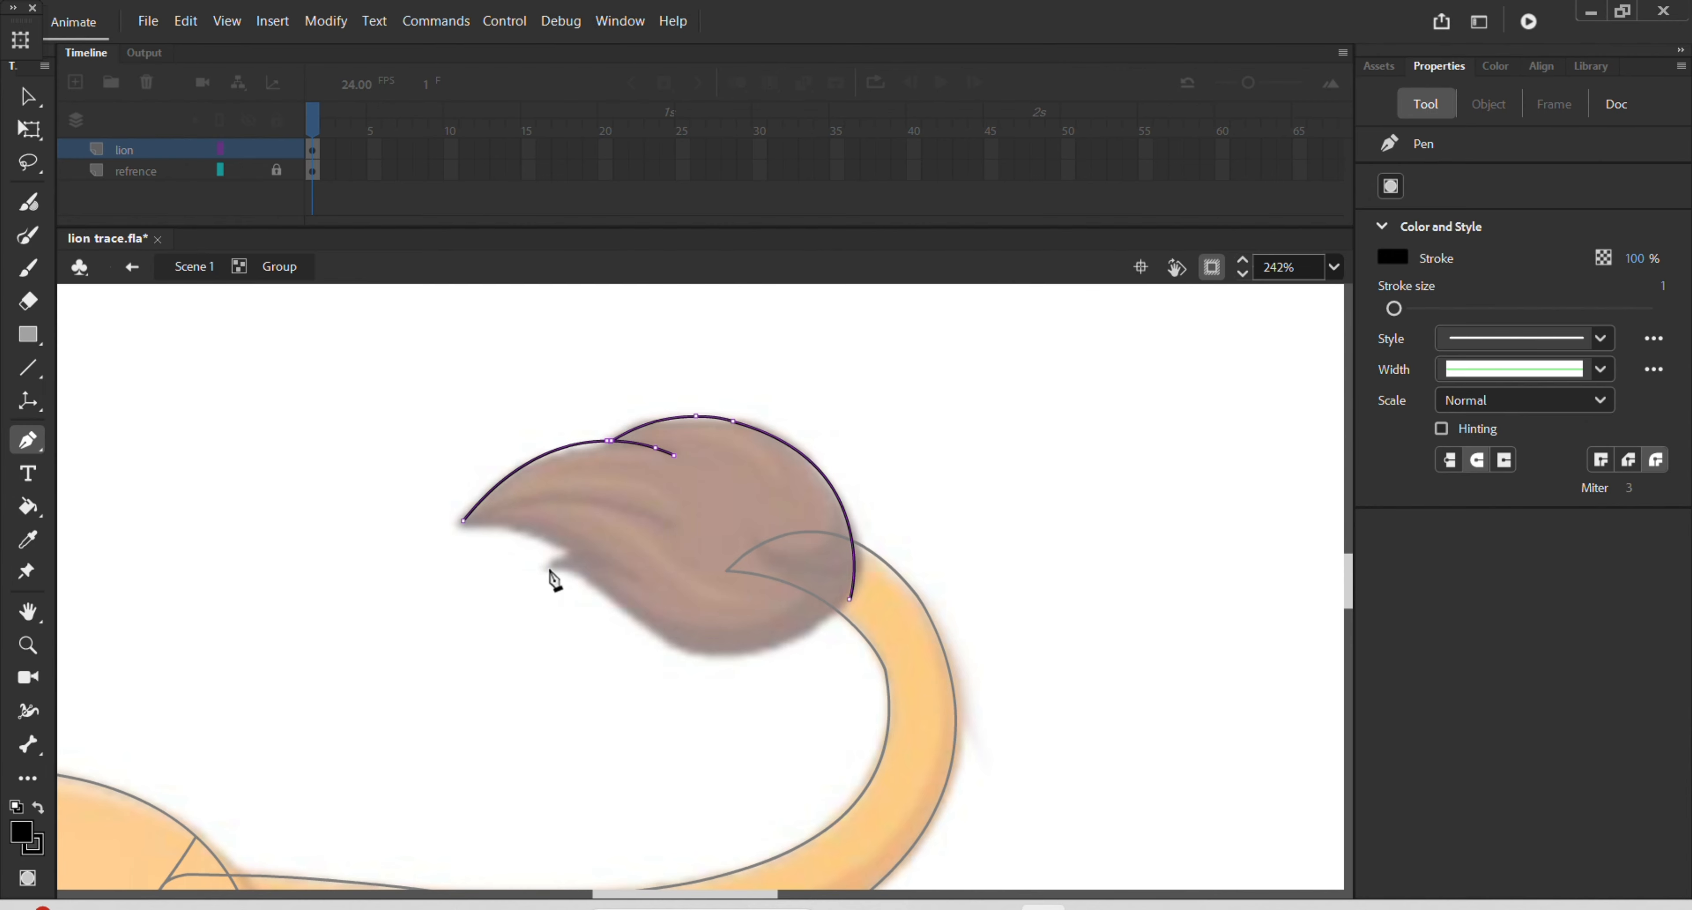
Draw the lower edge of the tuft's pointed strand and a curved hair line inside it, meeting at the tip
left_click_drag(580, 556, 664, 584)
left_click(639, 579)
left_click(664, 524)
left_click_drag(463, 521, 375, 579)
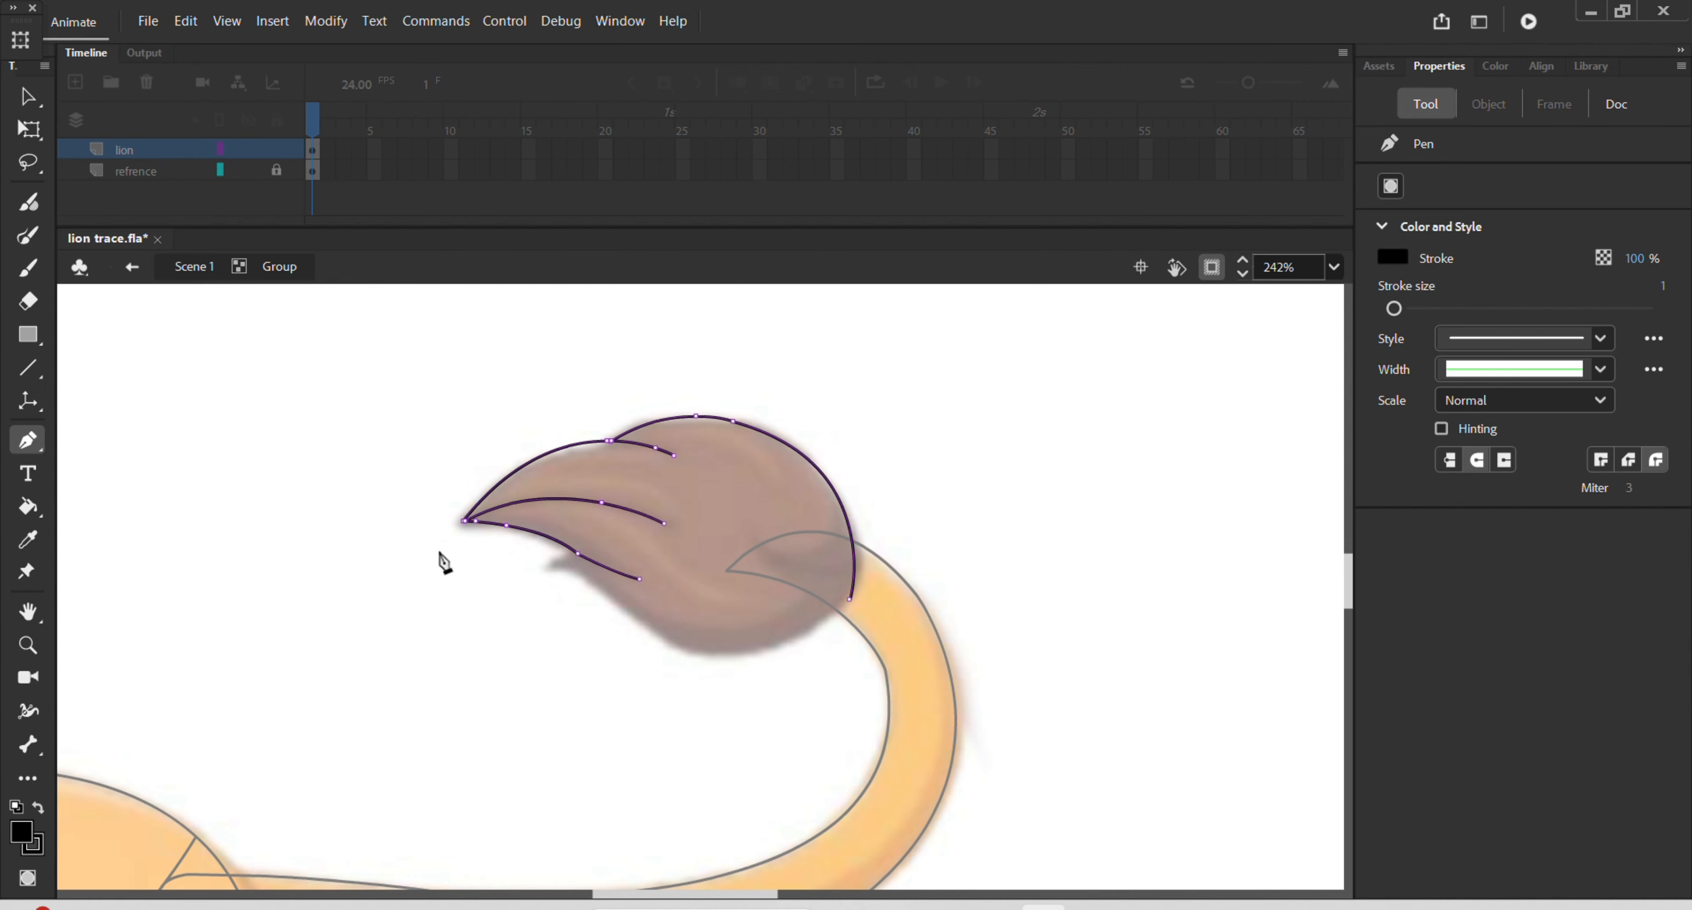
Trace the small lower lock and the tuft's underside, closing the outline at the tail joint
left_click(582, 587, "ctrl")
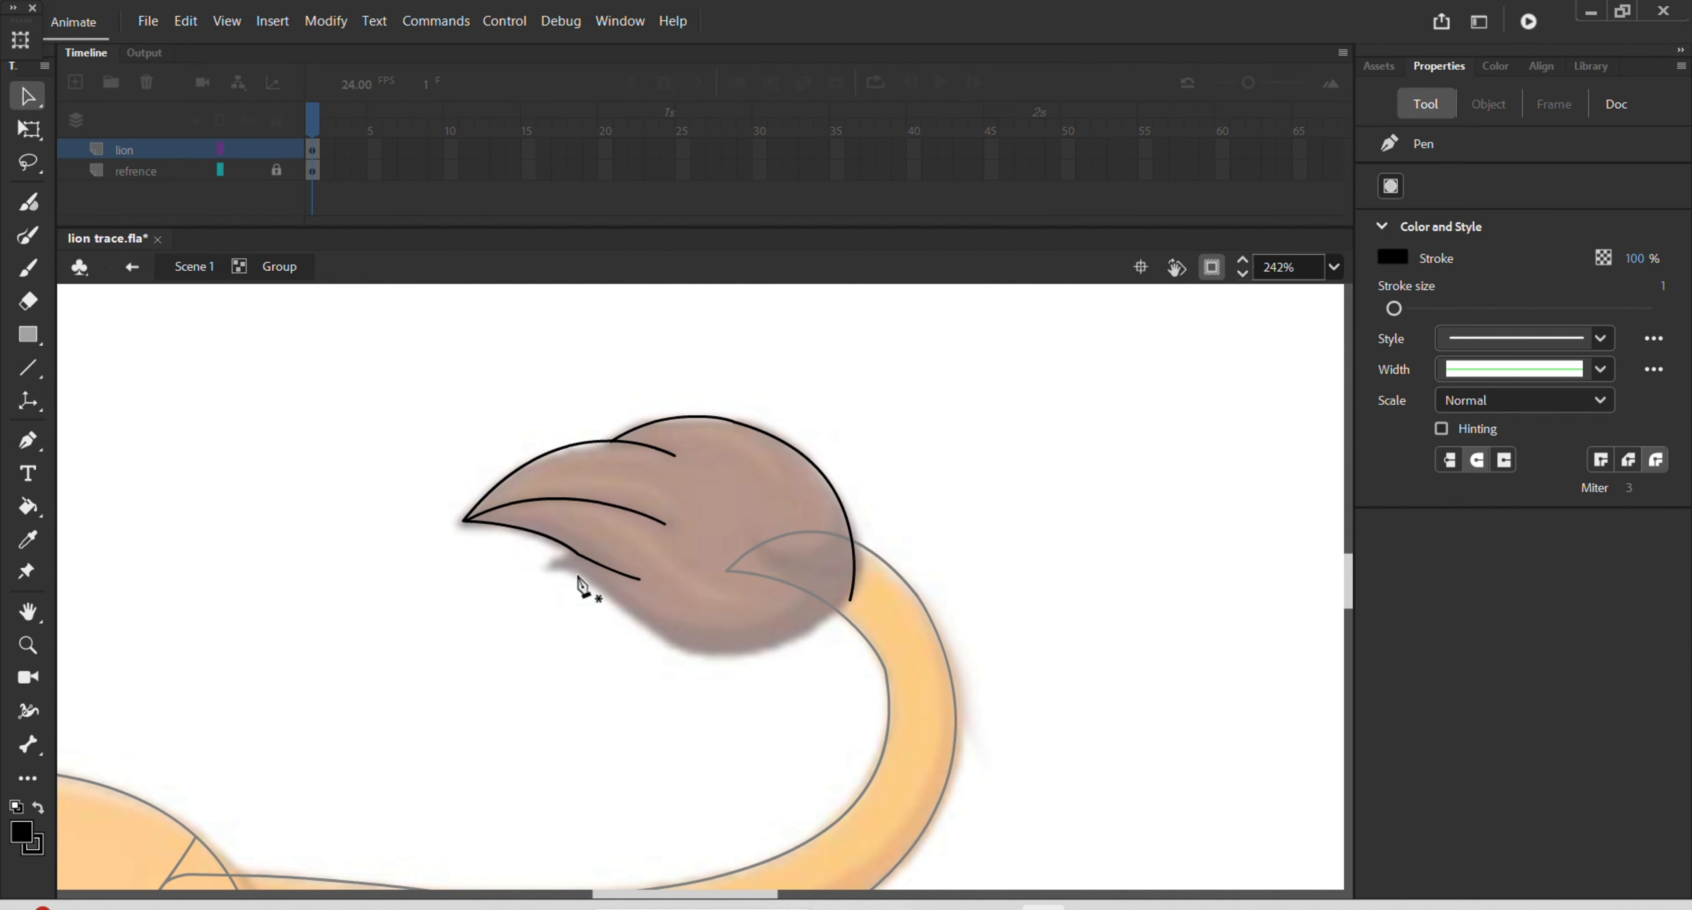
left_click(576, 549, "ctrl")
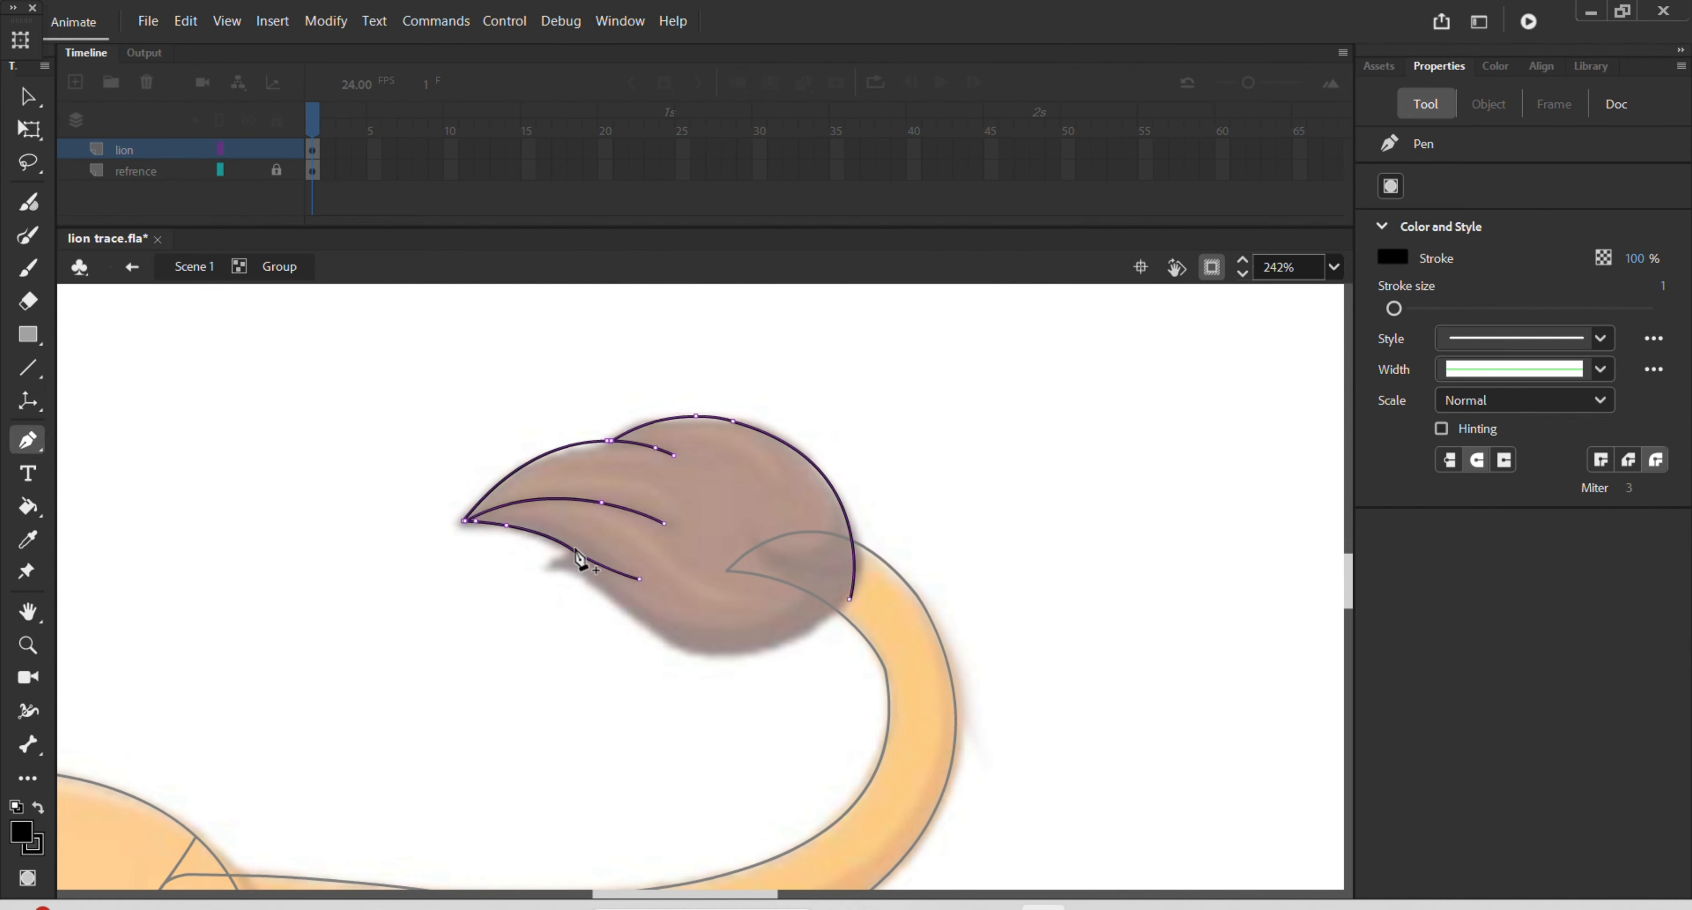
left_click(577, 553)
left_click_drag(548, 567, 532, 583)
left_click_drag(601, 590, 617, 614)
left_click_drag(850, 596, 960, 471)
key("v")
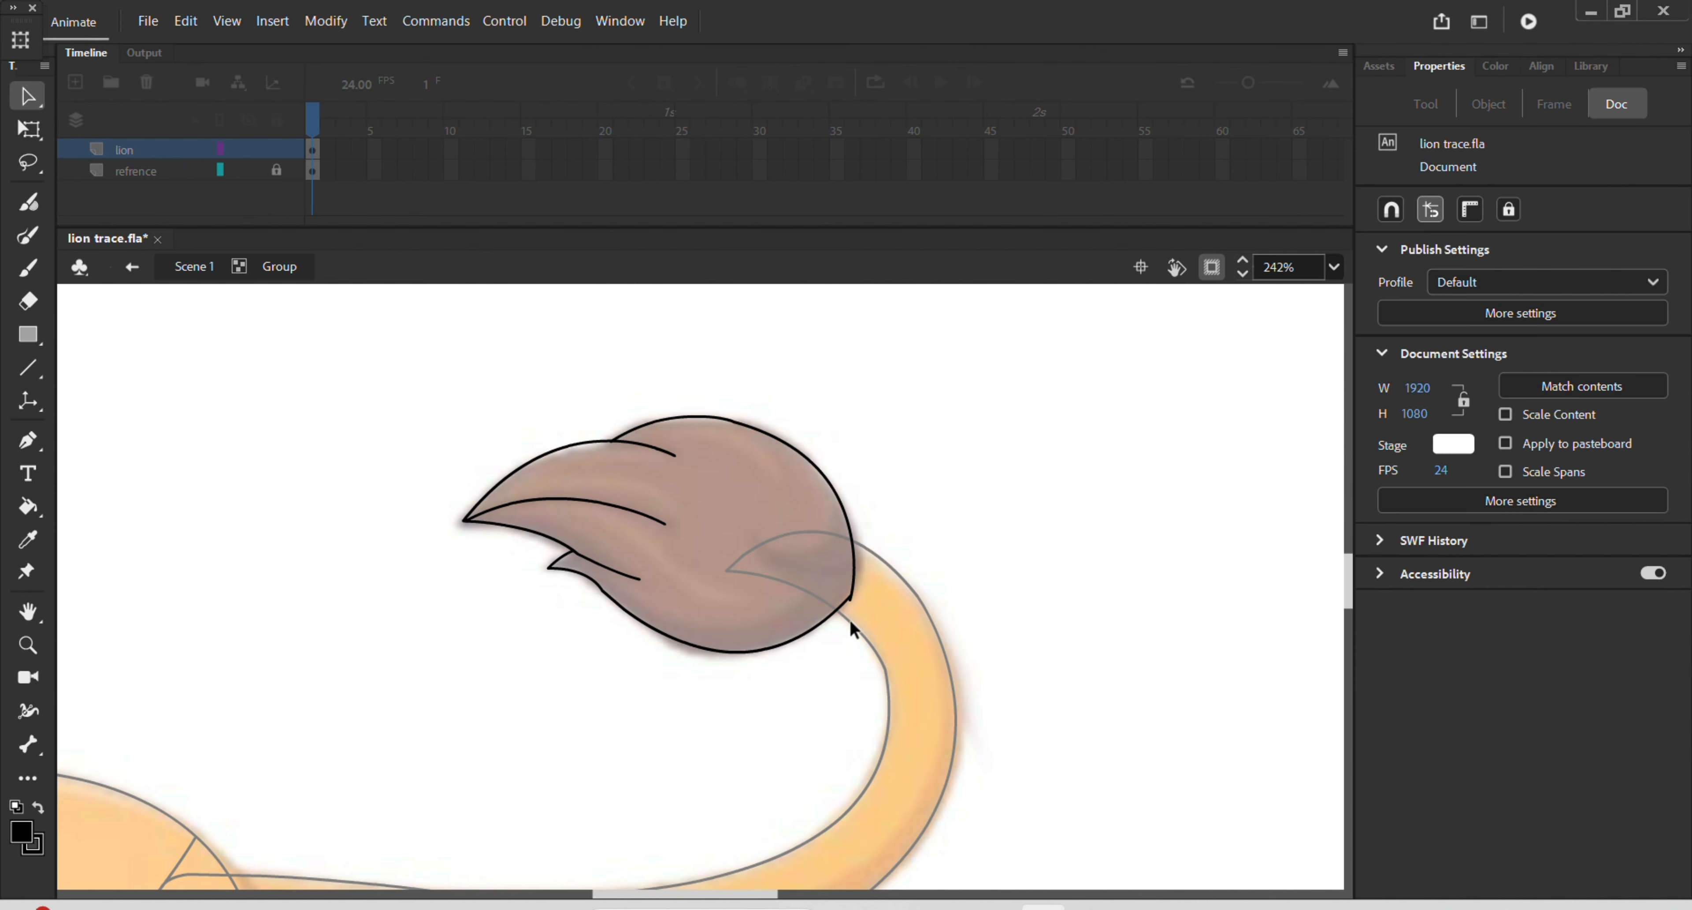
Remove the stray line end where the tuft meets the tail and reshape that corner outward to smooth the outline
scroll(847, 612, "up", 4)
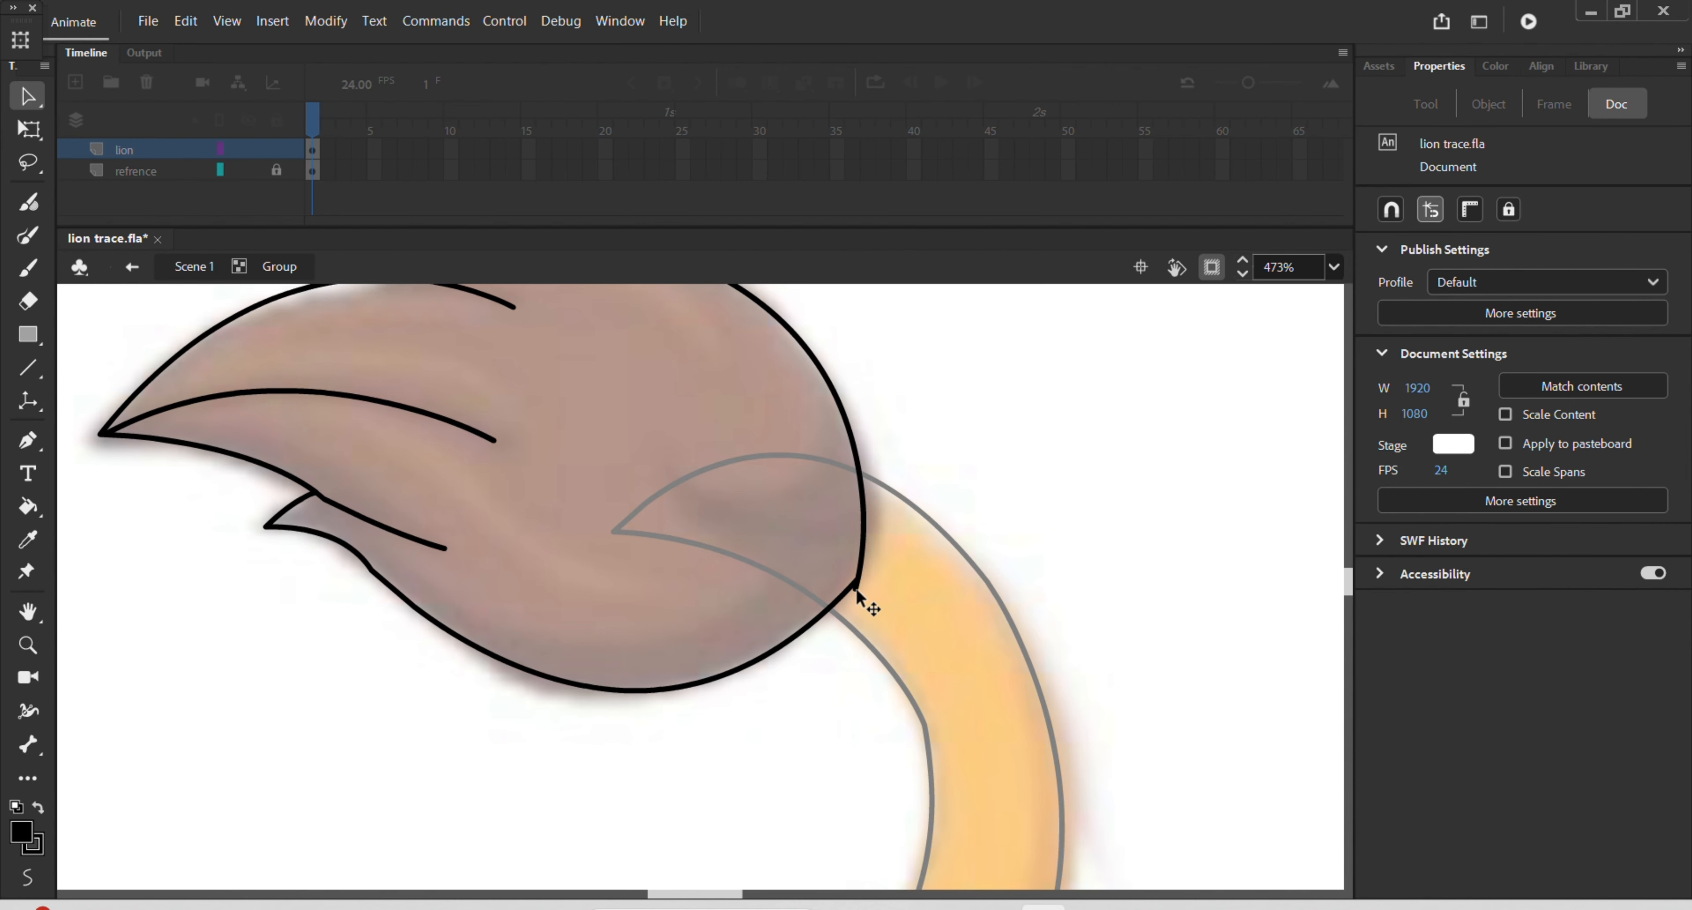
left_click(856, 585)
key("Delete")
left_click_drag(856, 575, 879, 531)
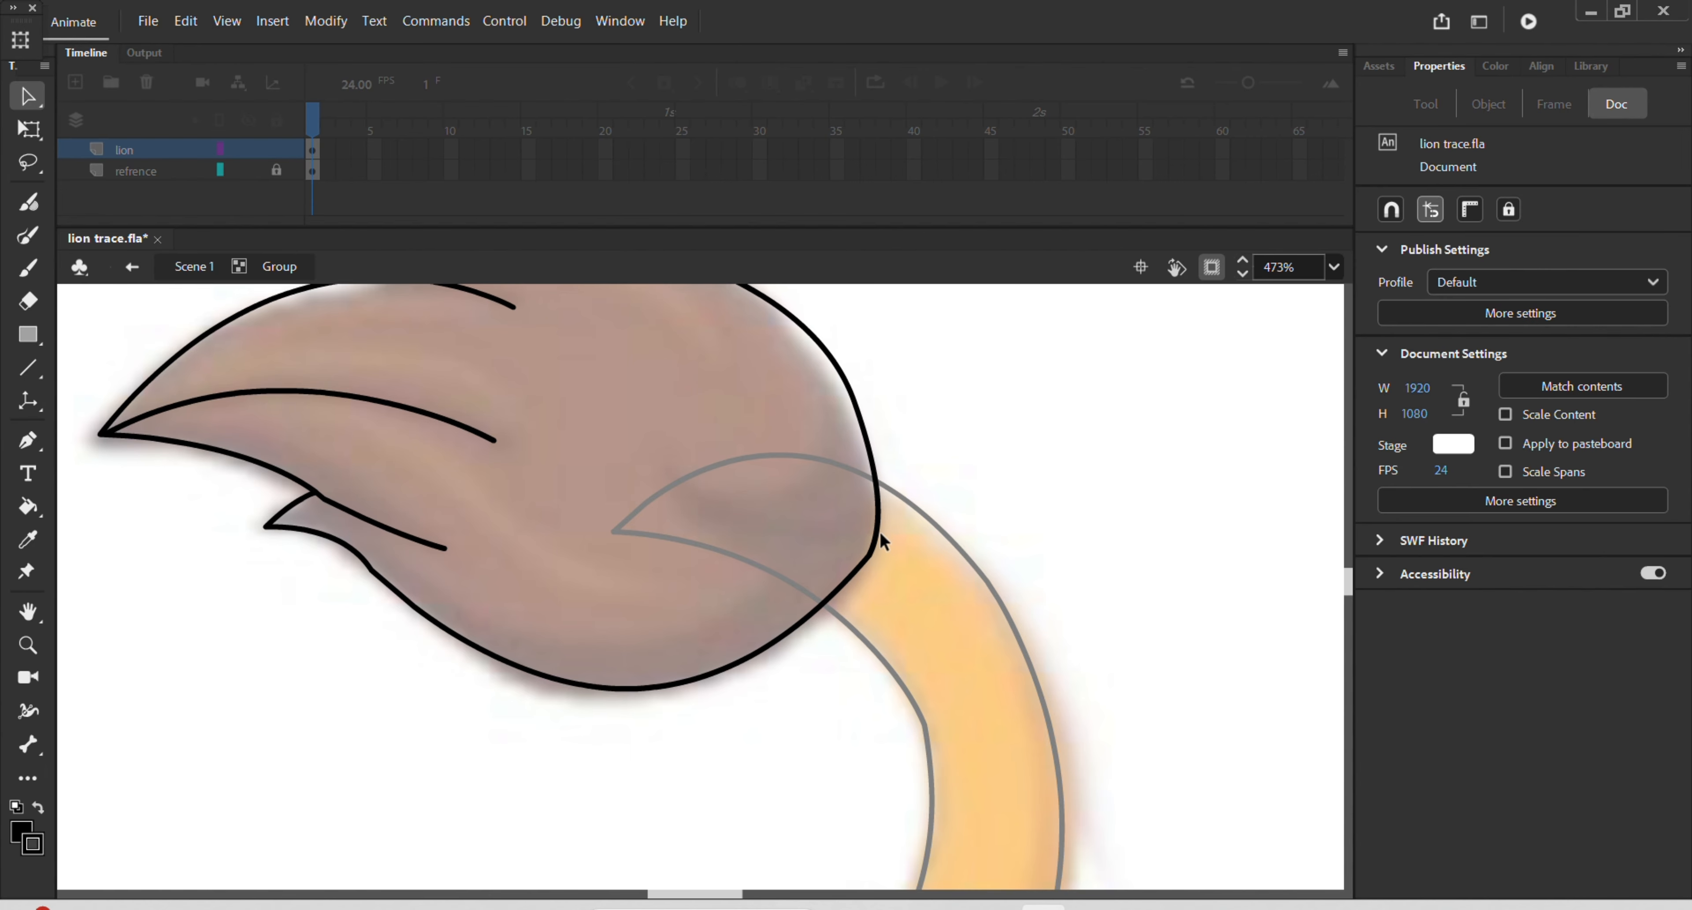
scroll(573, 624, "down", 5)
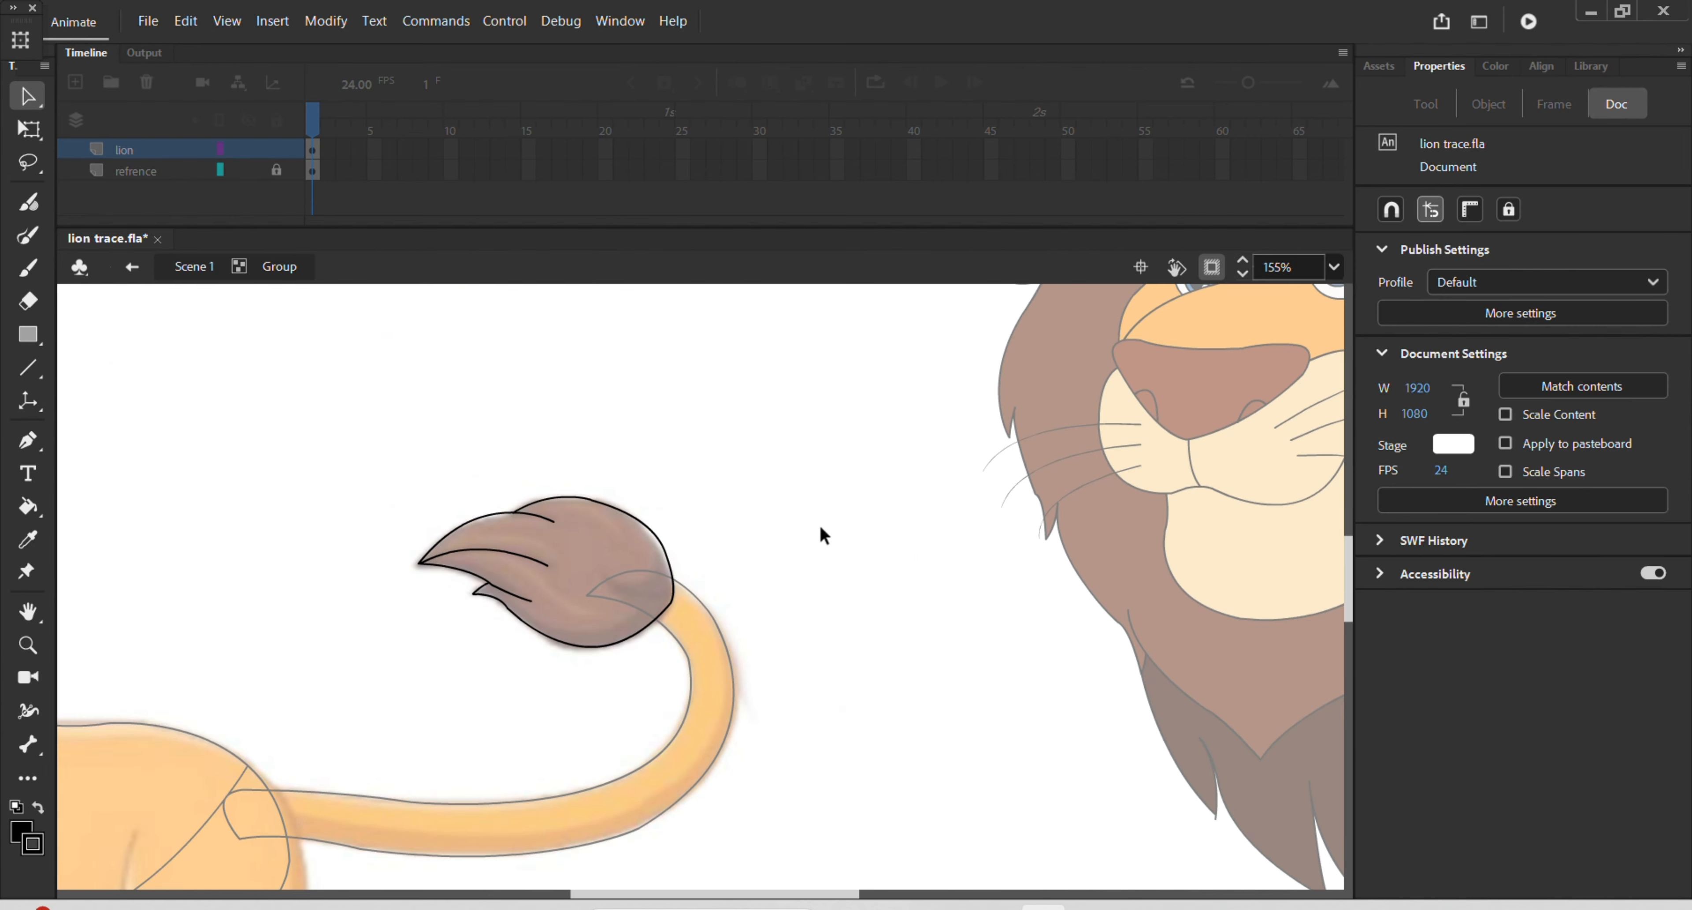
Fill the tail tuft's outline with the dark brown sampled from the reference tuft, working inside the tuft's group
double_click(812, 527)
key("i")
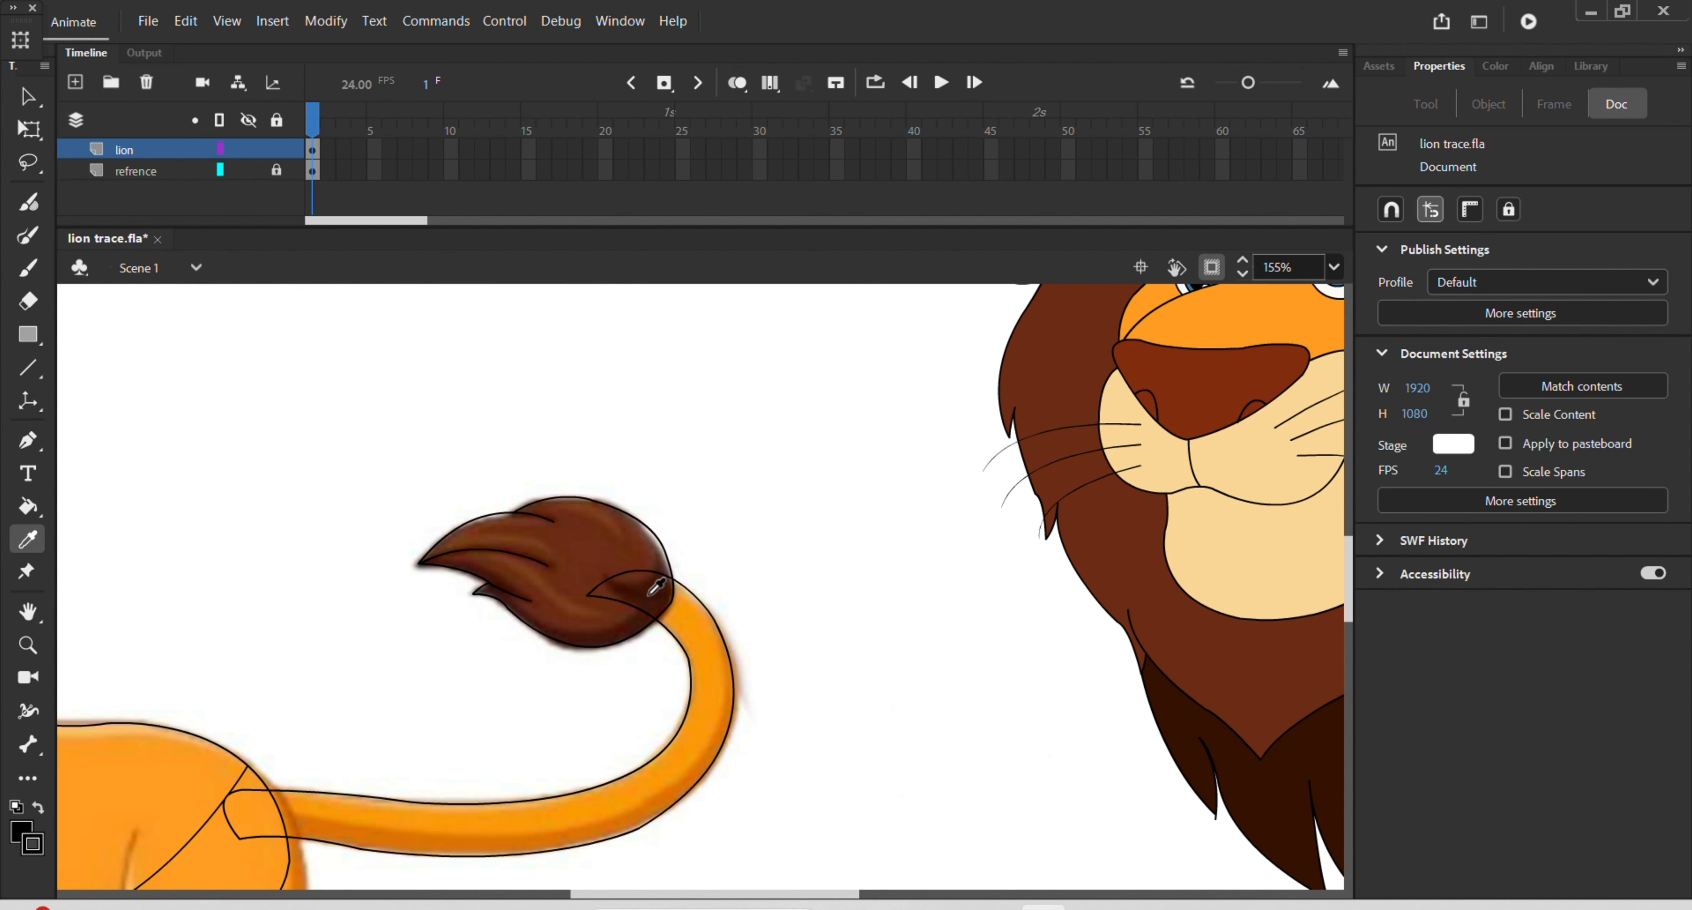
left_click(585, 600)
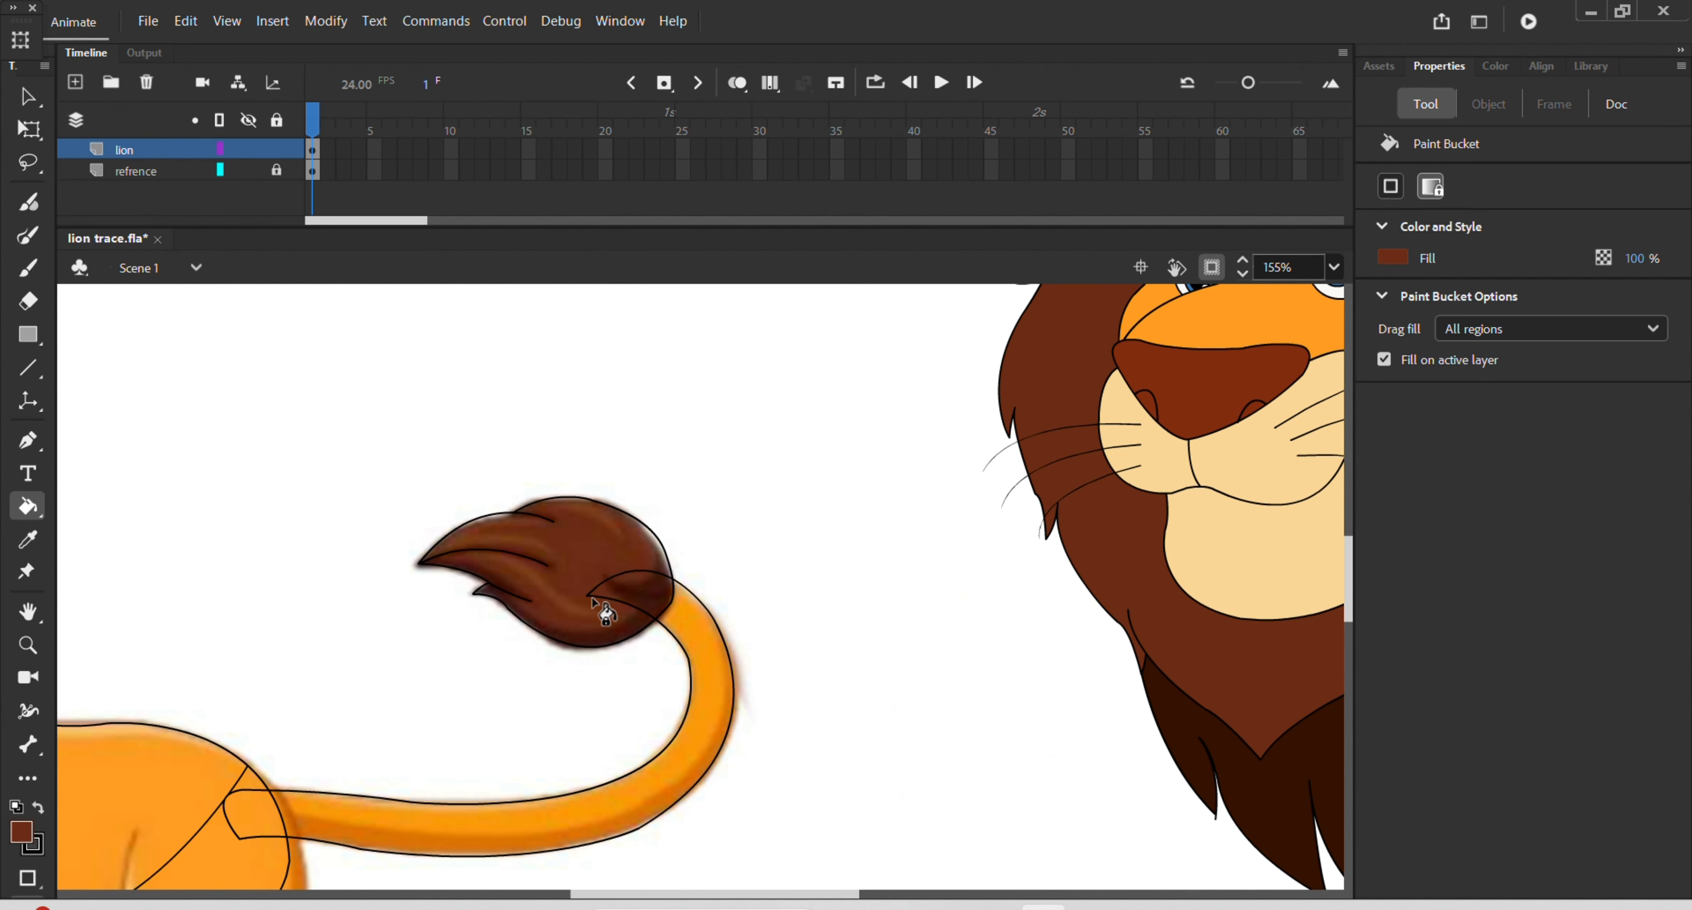
left_click(664, 603)
left_click(652, 602)
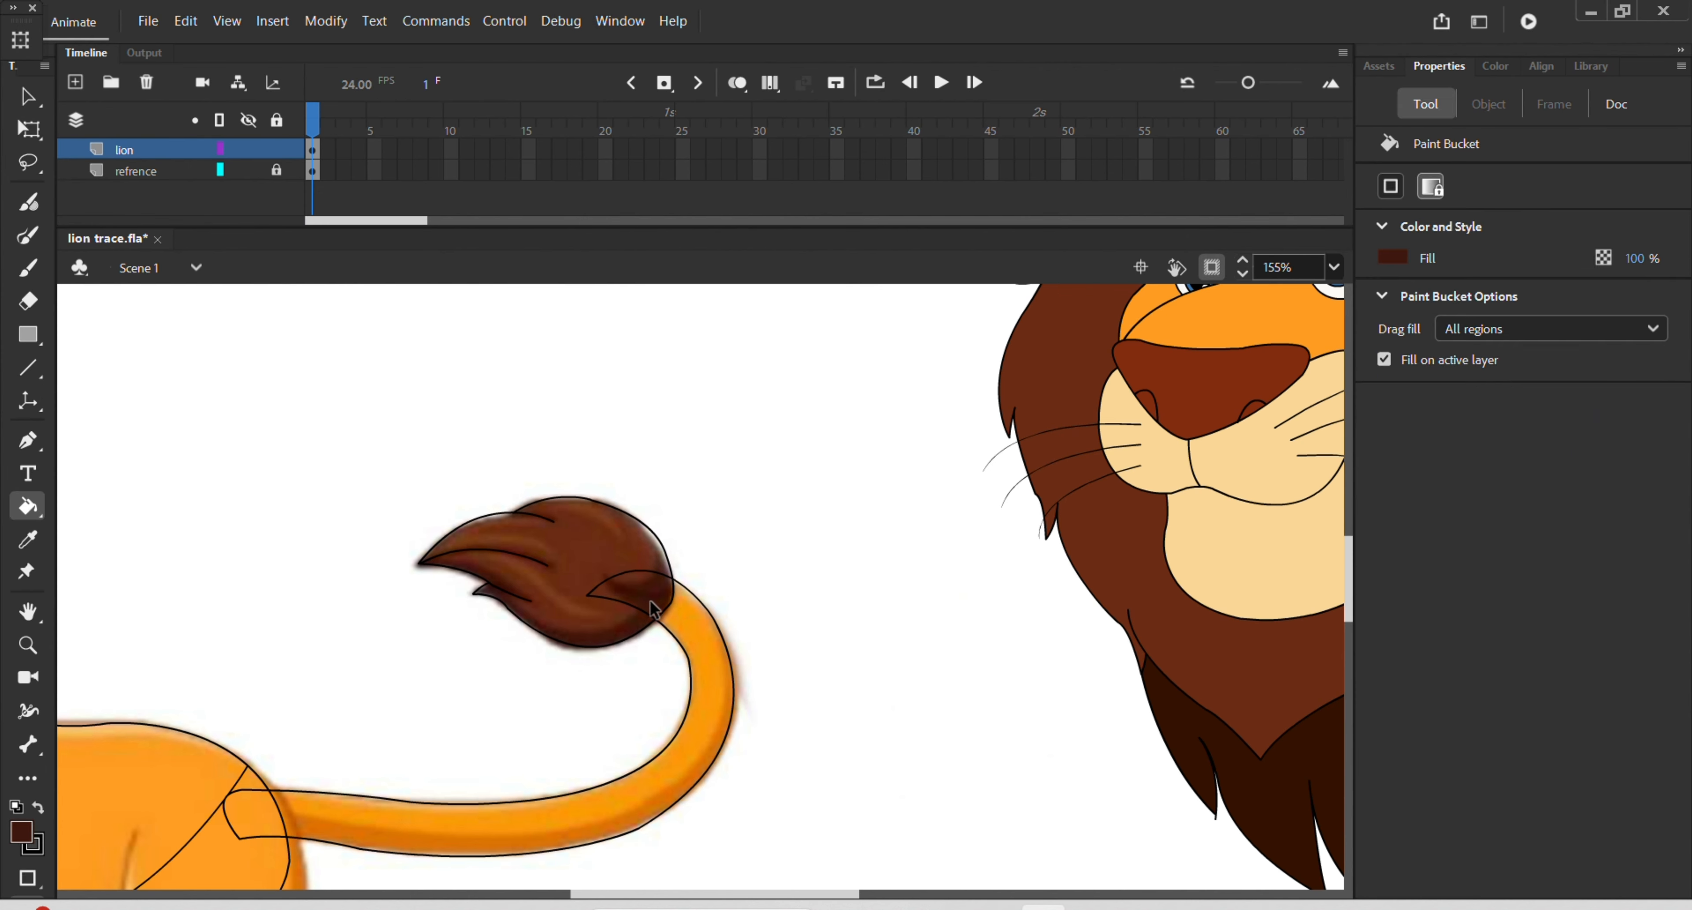
key("v")
double_click(667, 566)
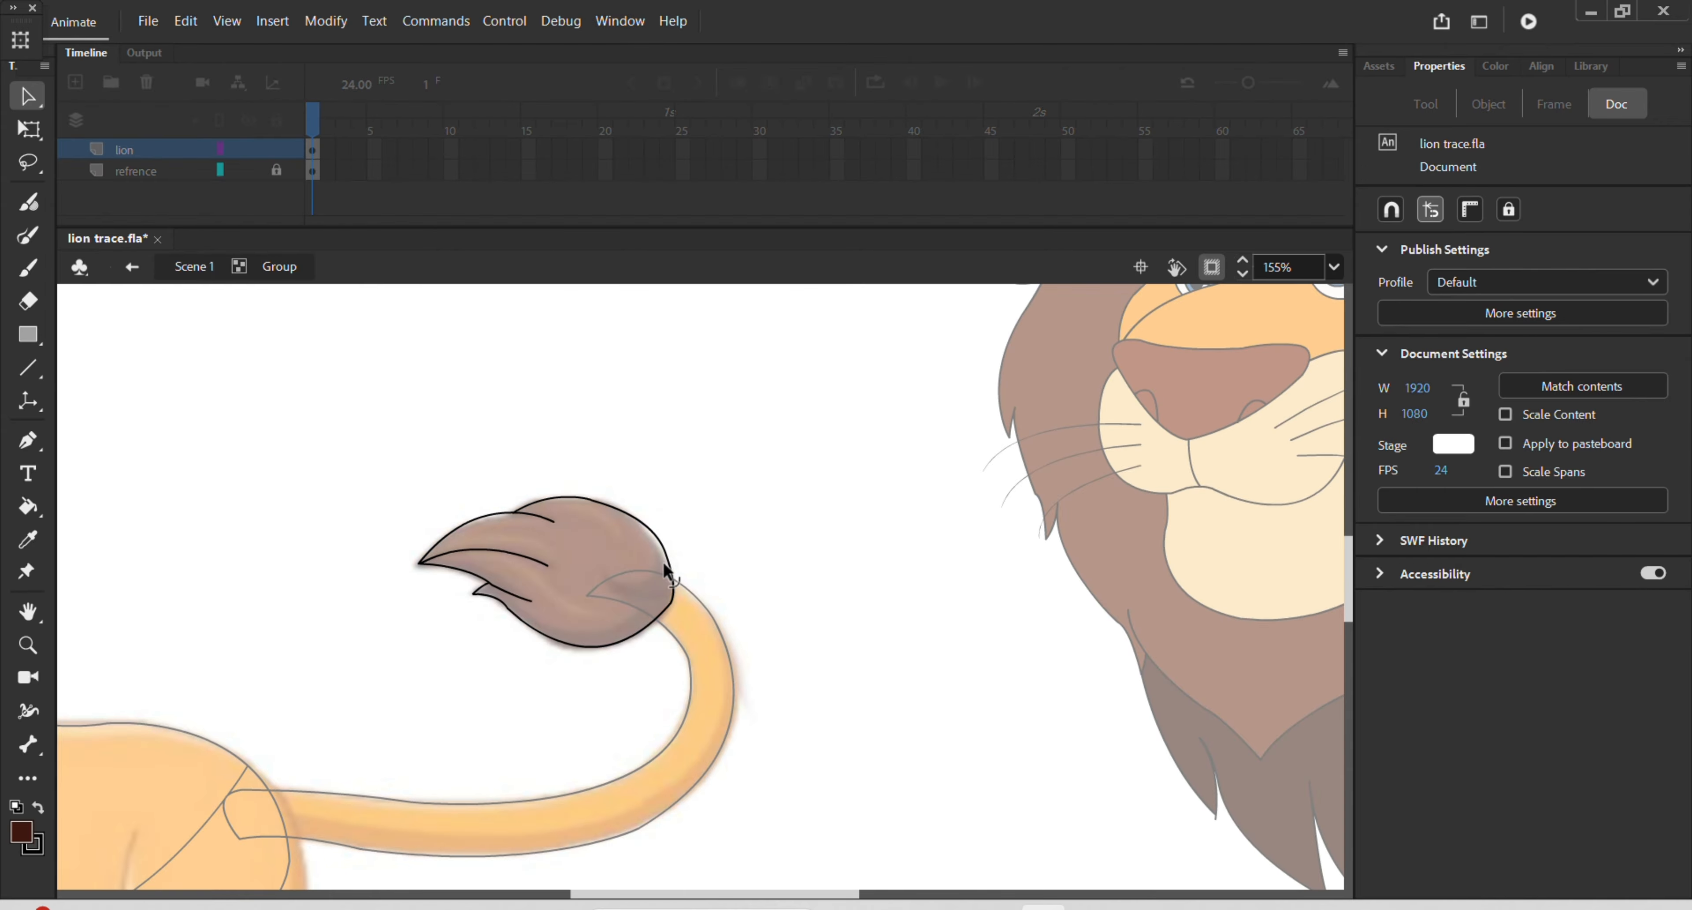
key("k")
left_click(631, 571)
key("v")
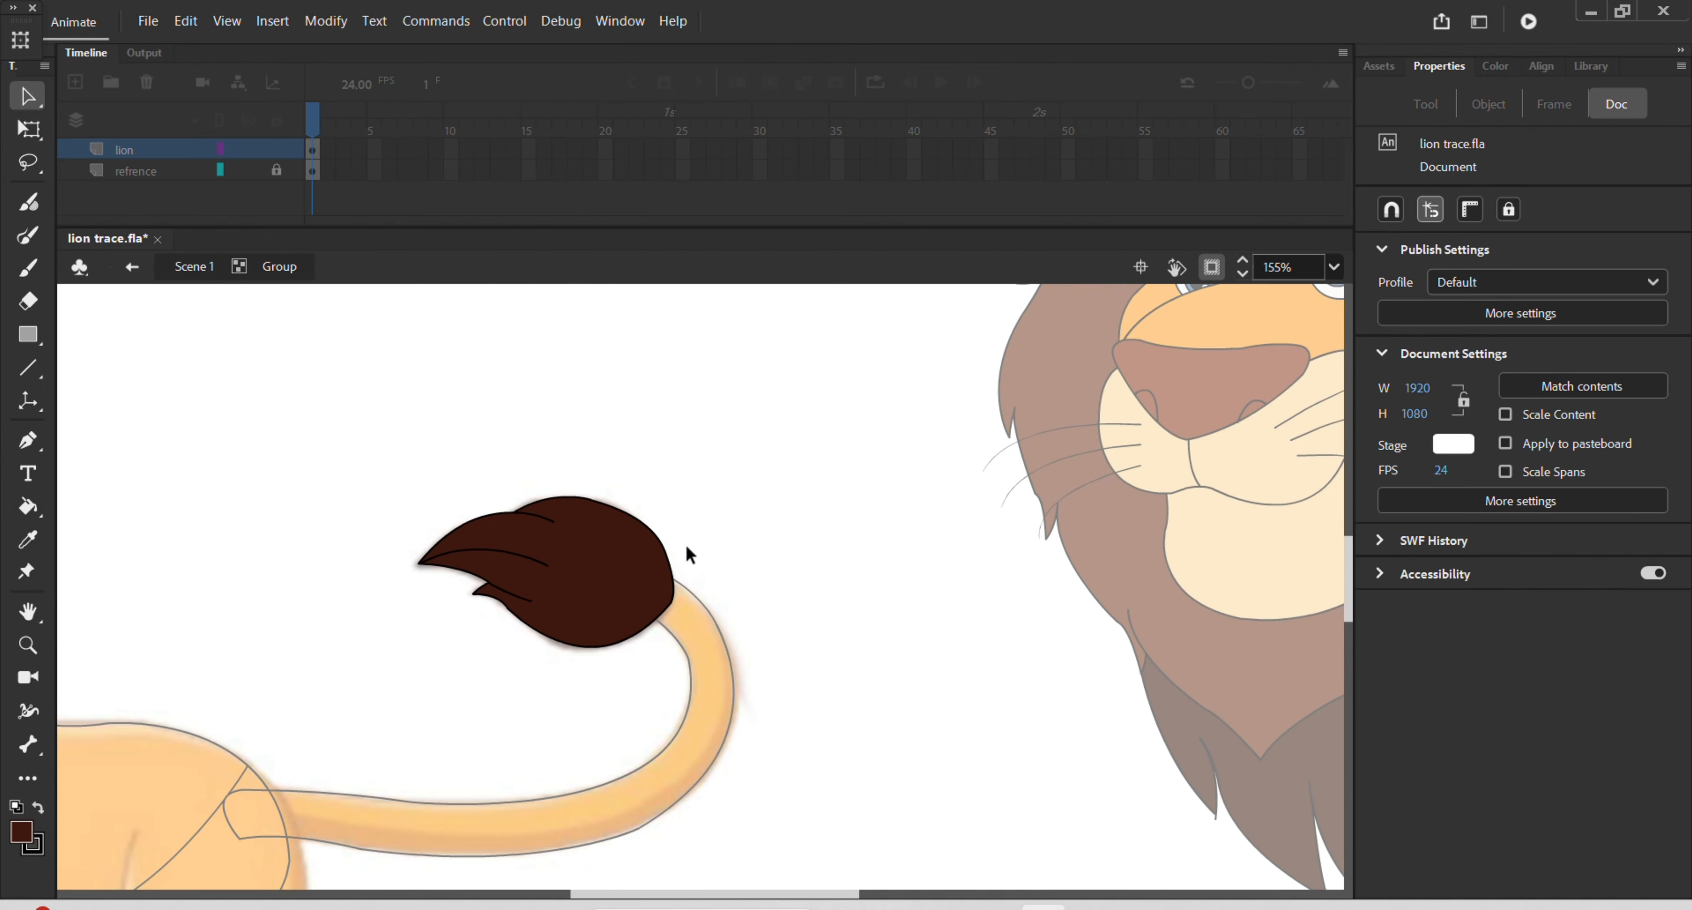
double_click(723, 536)
Fill the tail outline in its group with the orange sampled from the reference tail
key("i")
left_click(705, 710)
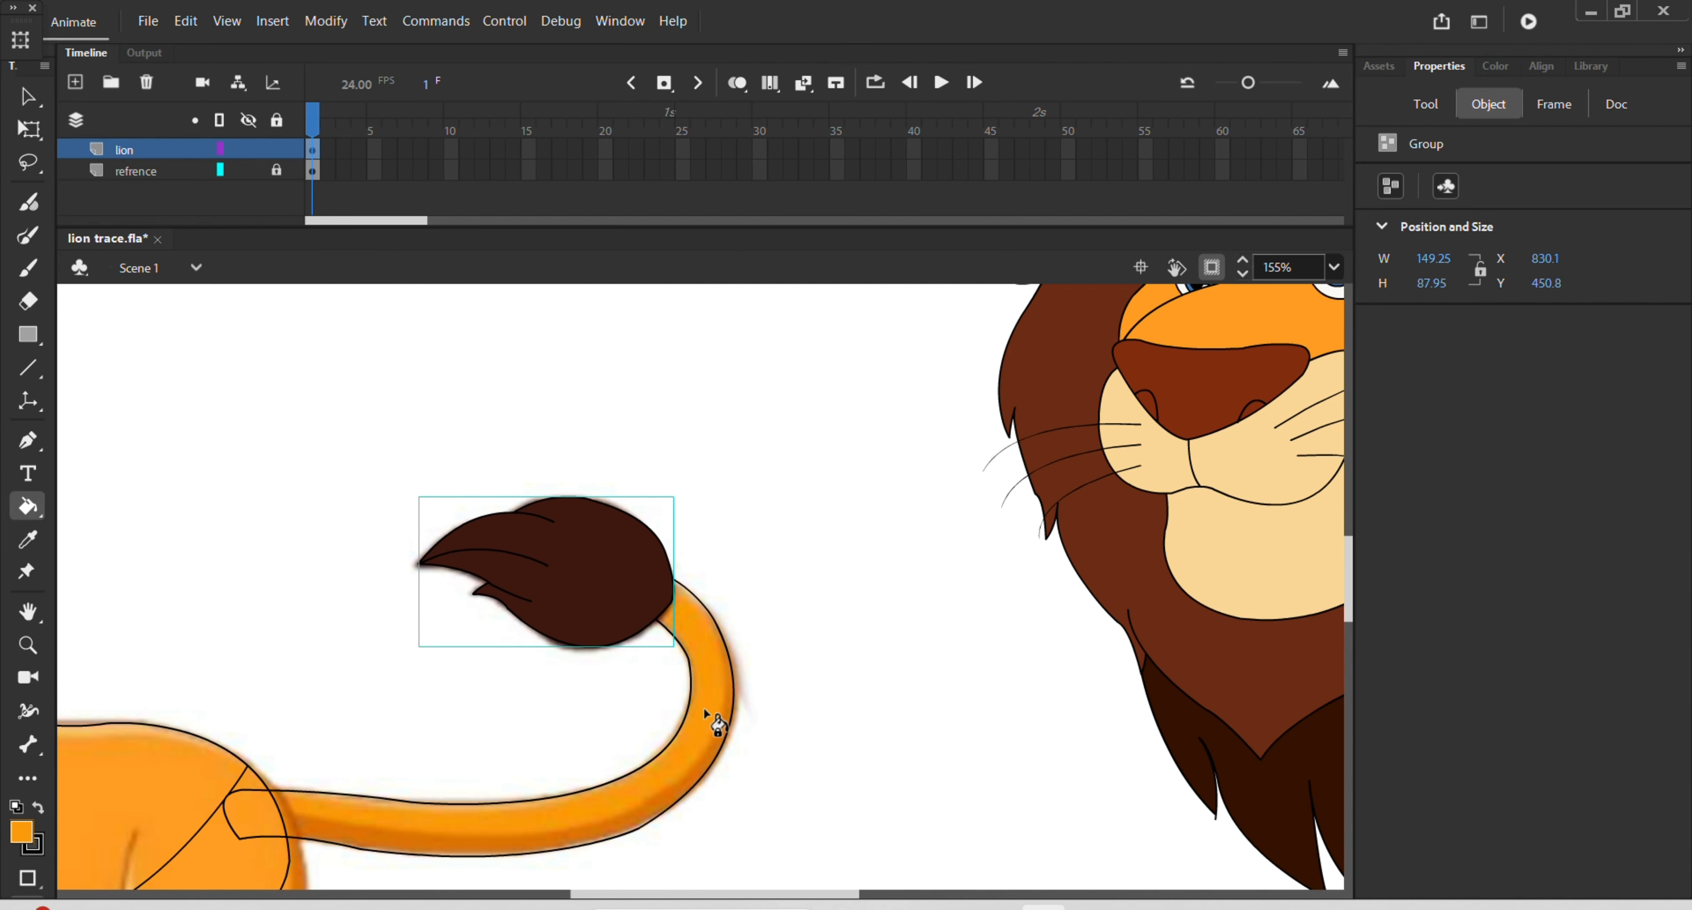
key("v")
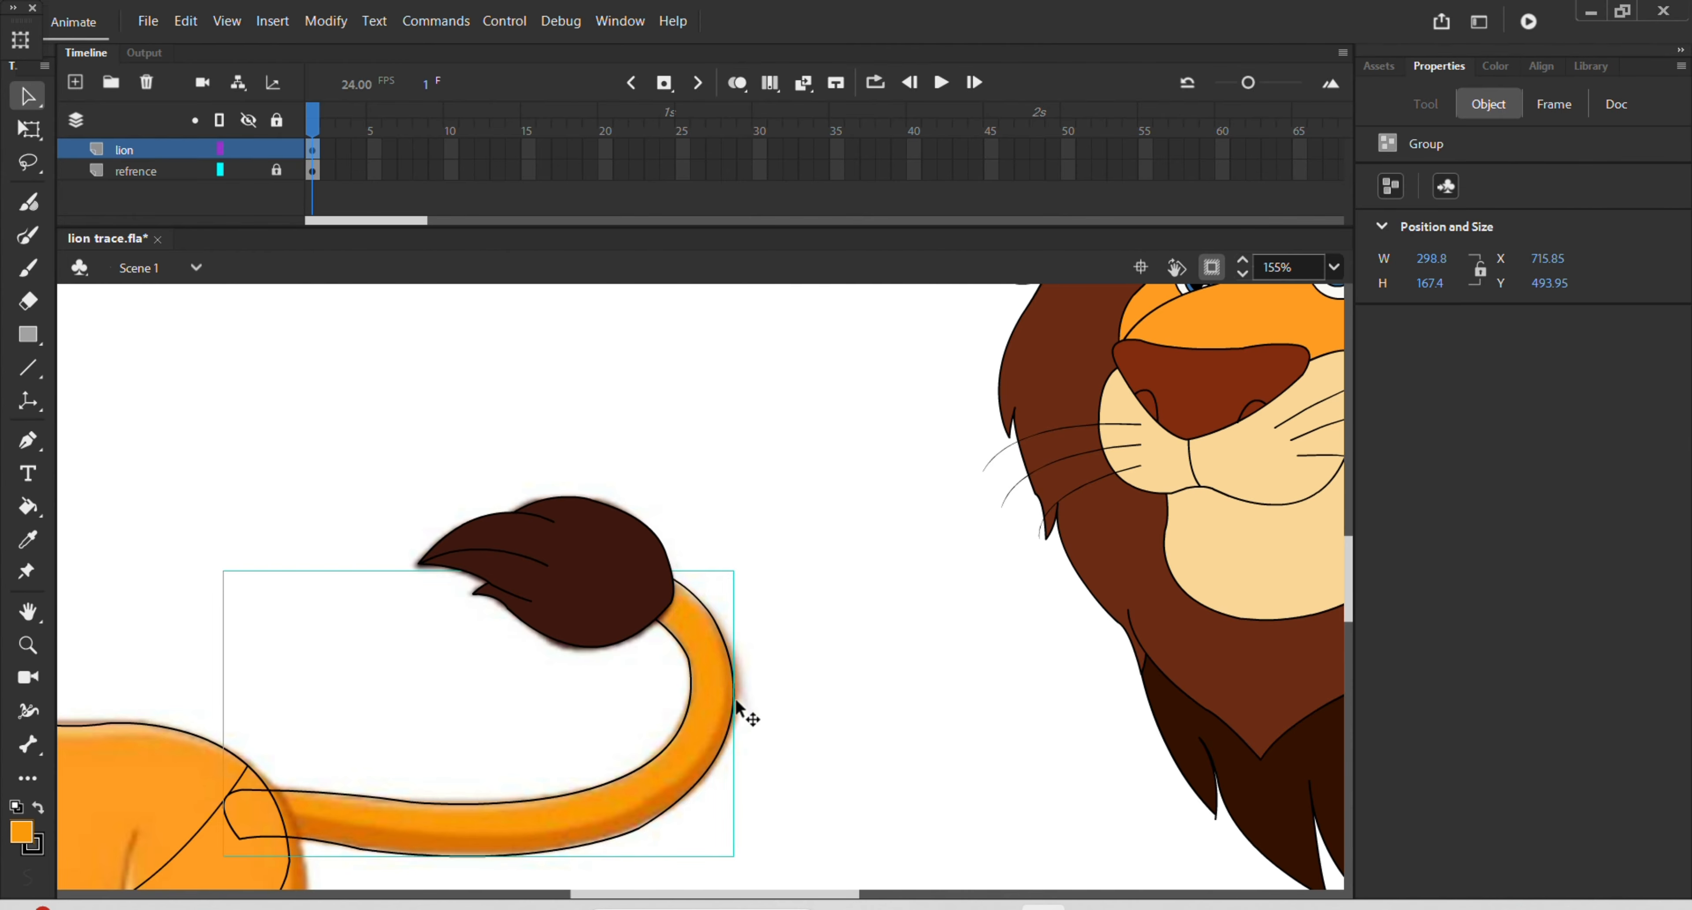
double_click(734, 701)
key("k")
left_click(722, 702)
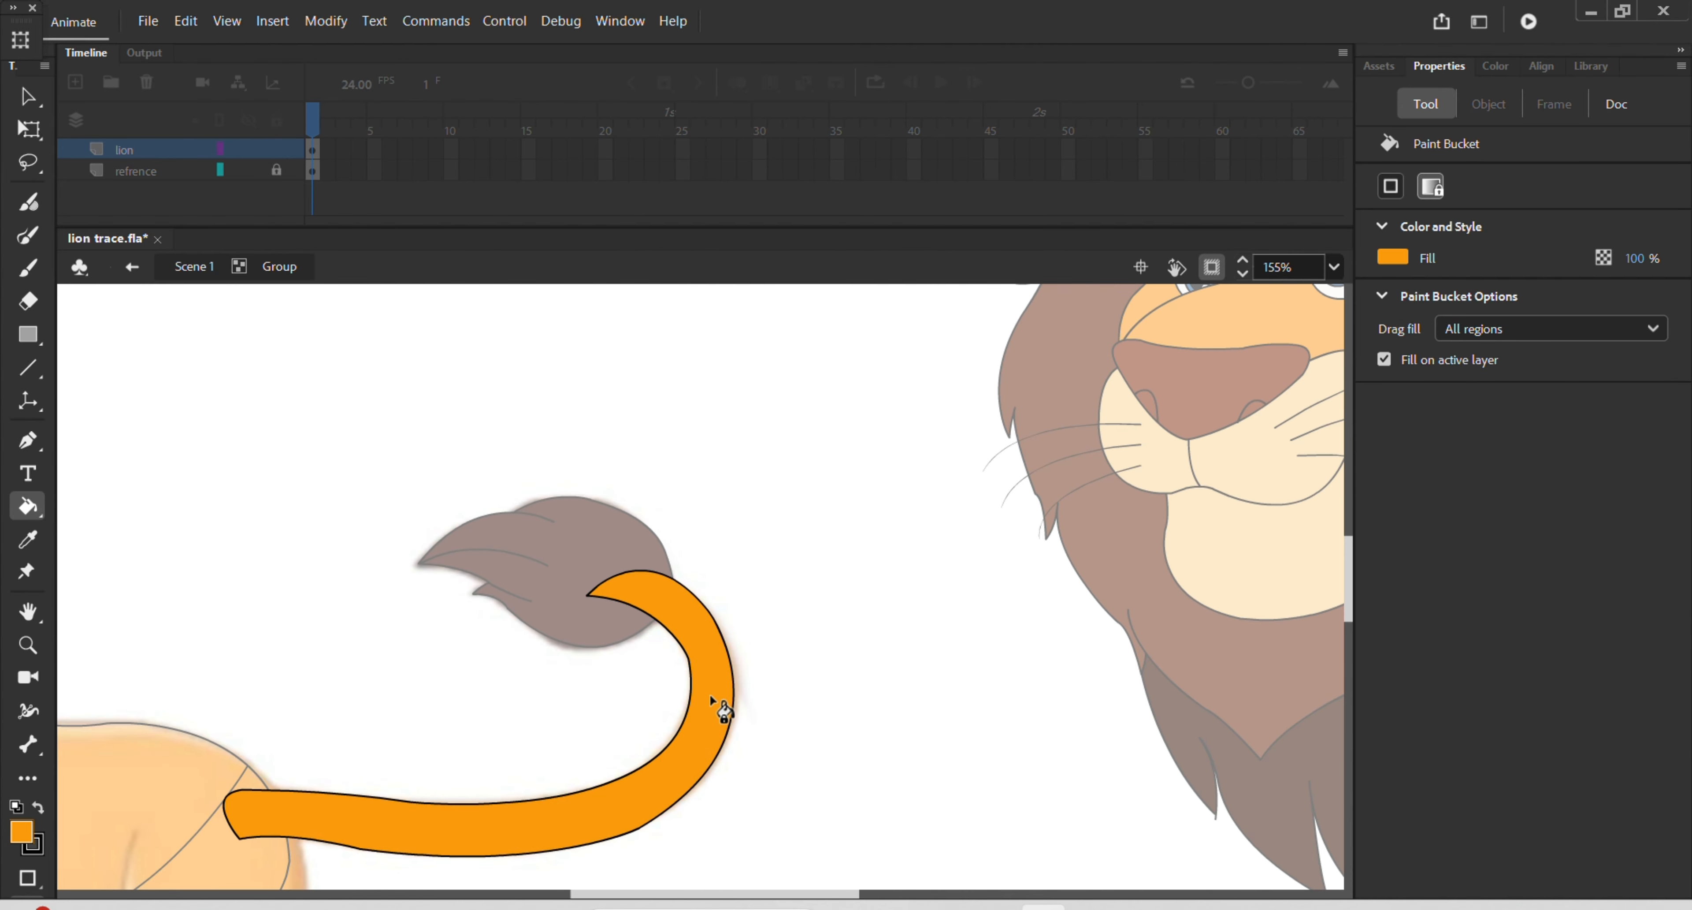
key("v")
double_click(754, 658)
Fill the upper part of the body outline with the same orange inside the body group
scroll(260, 802, "down", 3)
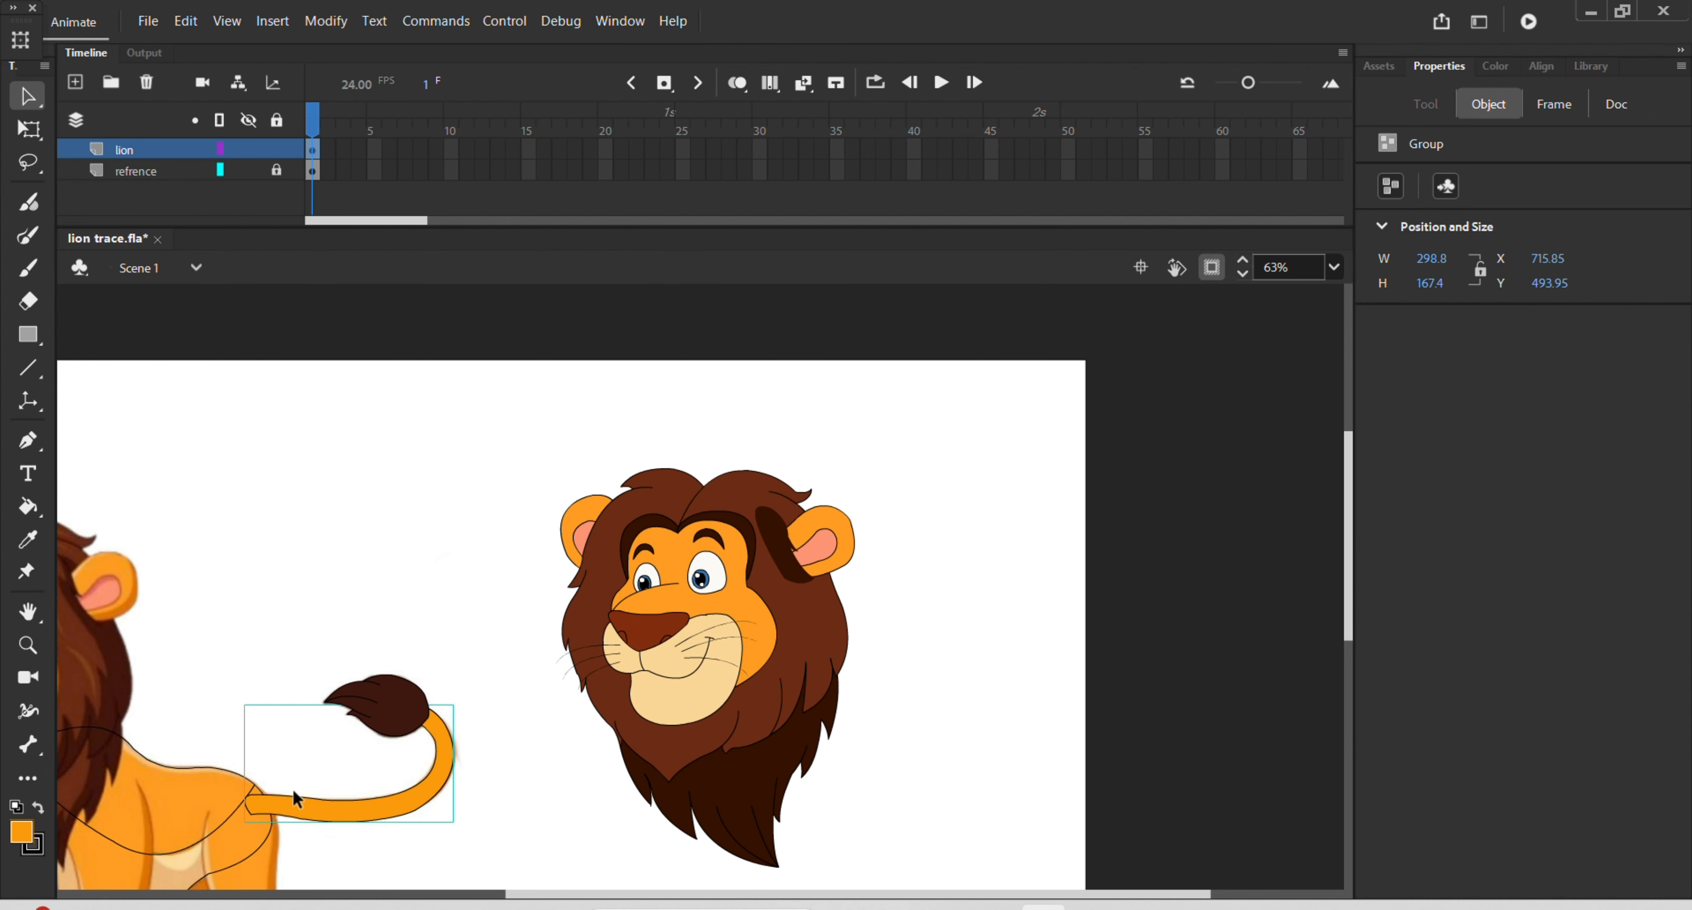
scroll(514, 797, "up", 1)
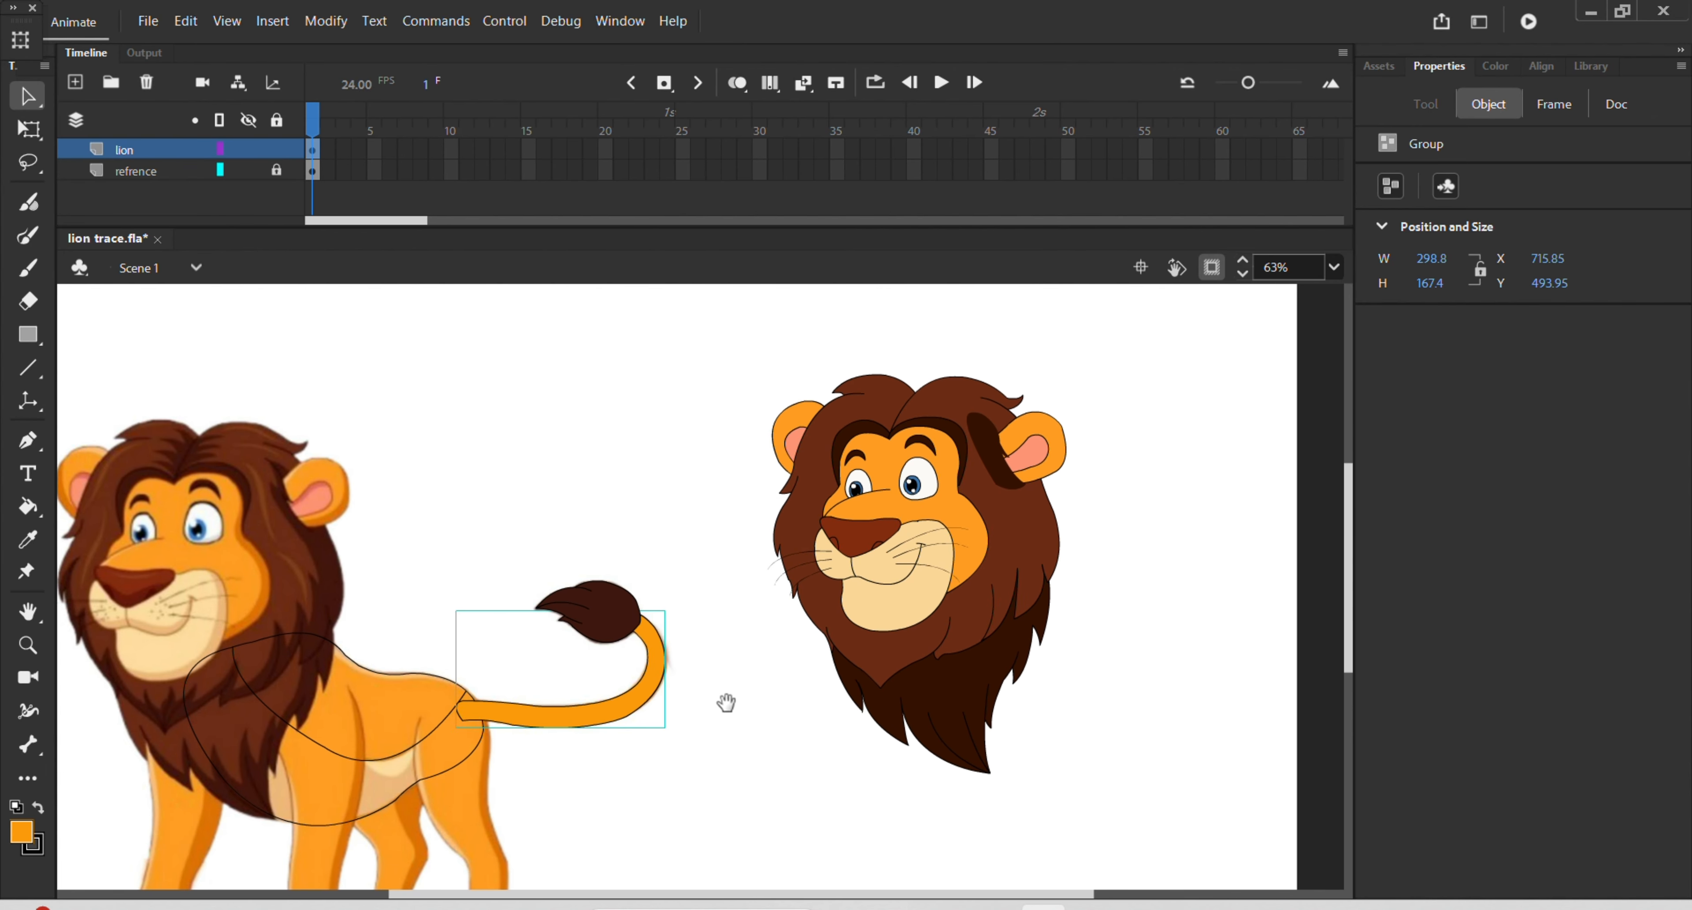
double_click(392, 667)
key("k")
left_click(349, 690)
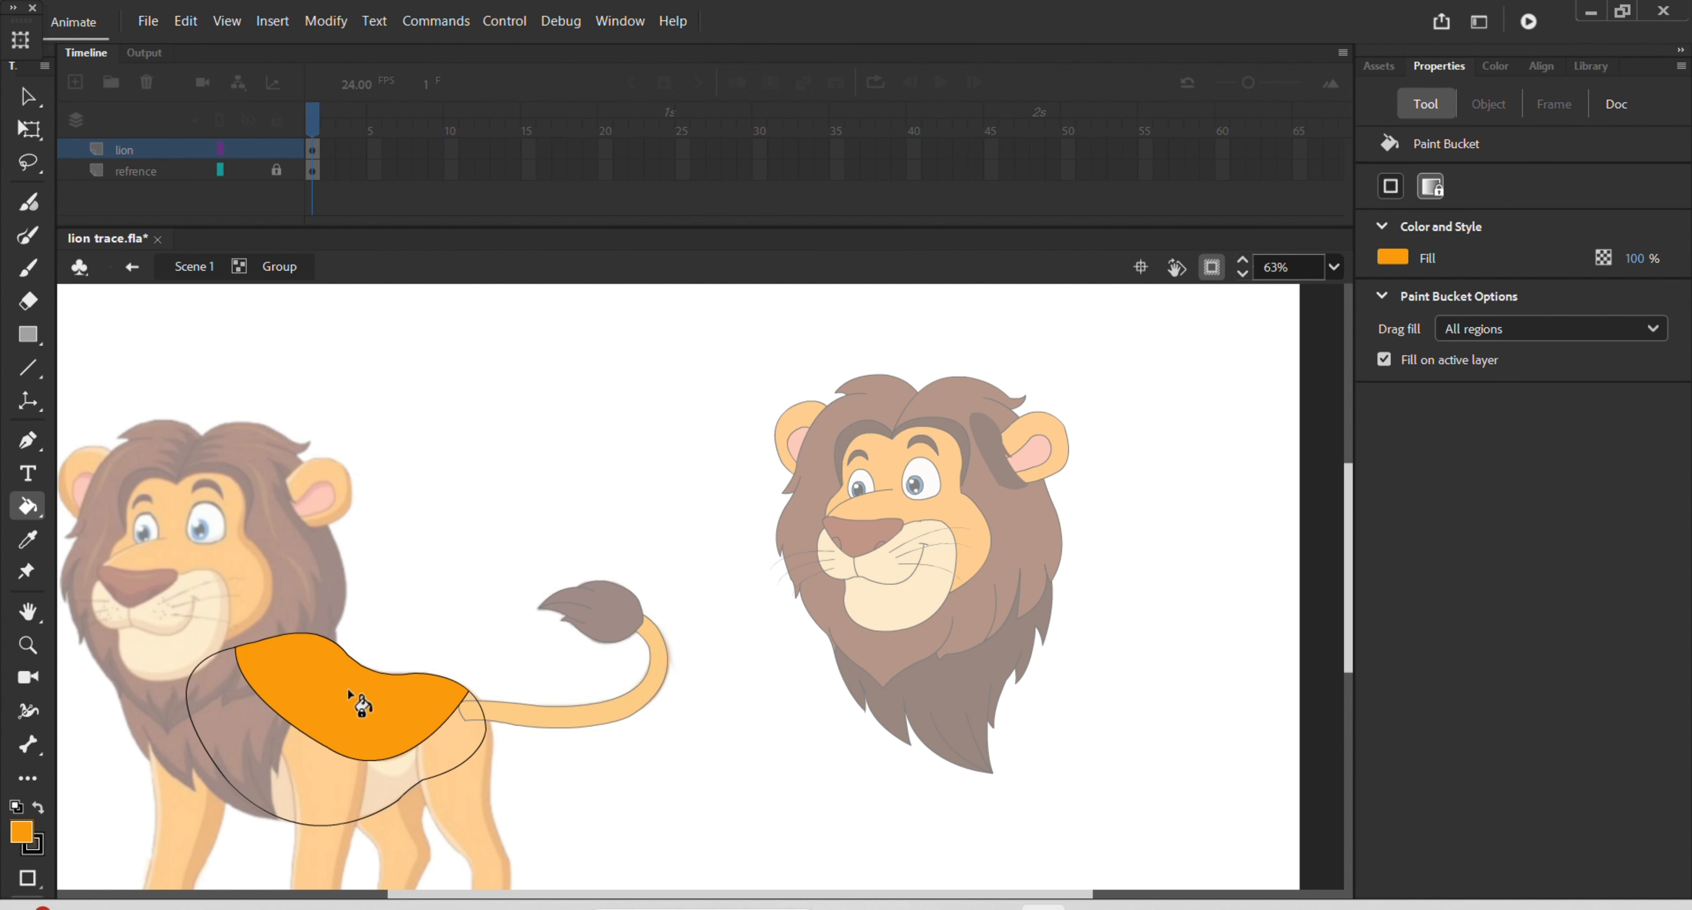
key("v")
double_click(405, 586)
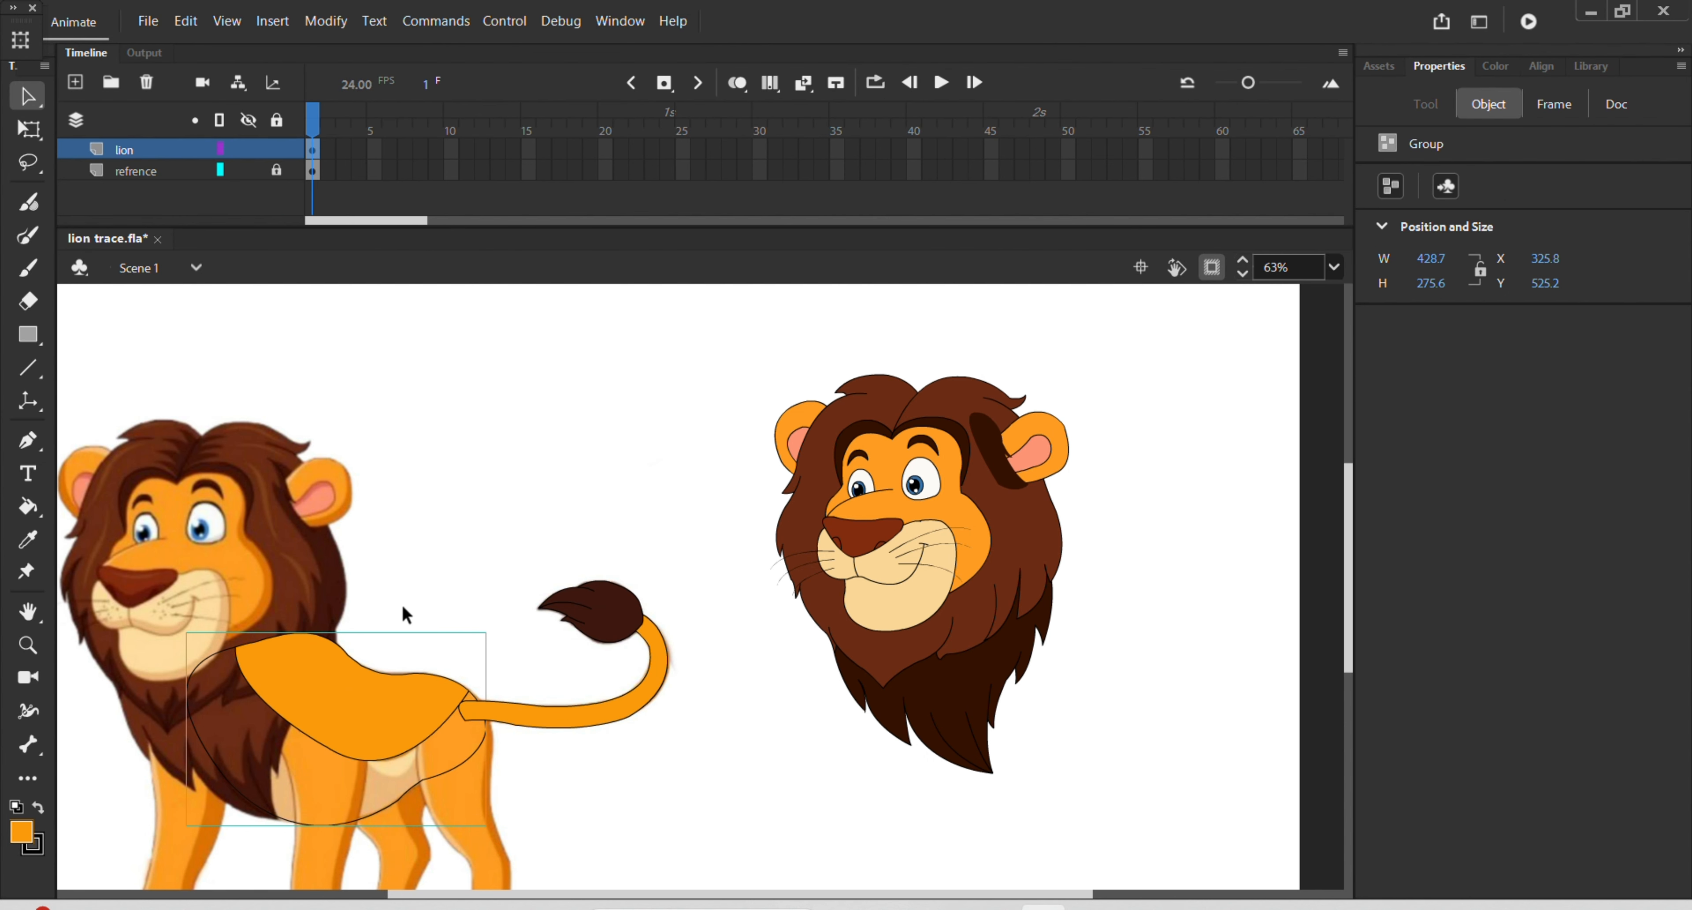
Fill the belly part of the body group with the cream colour sampled from the reference lion's belly
key("i")
left_click(398, 772)
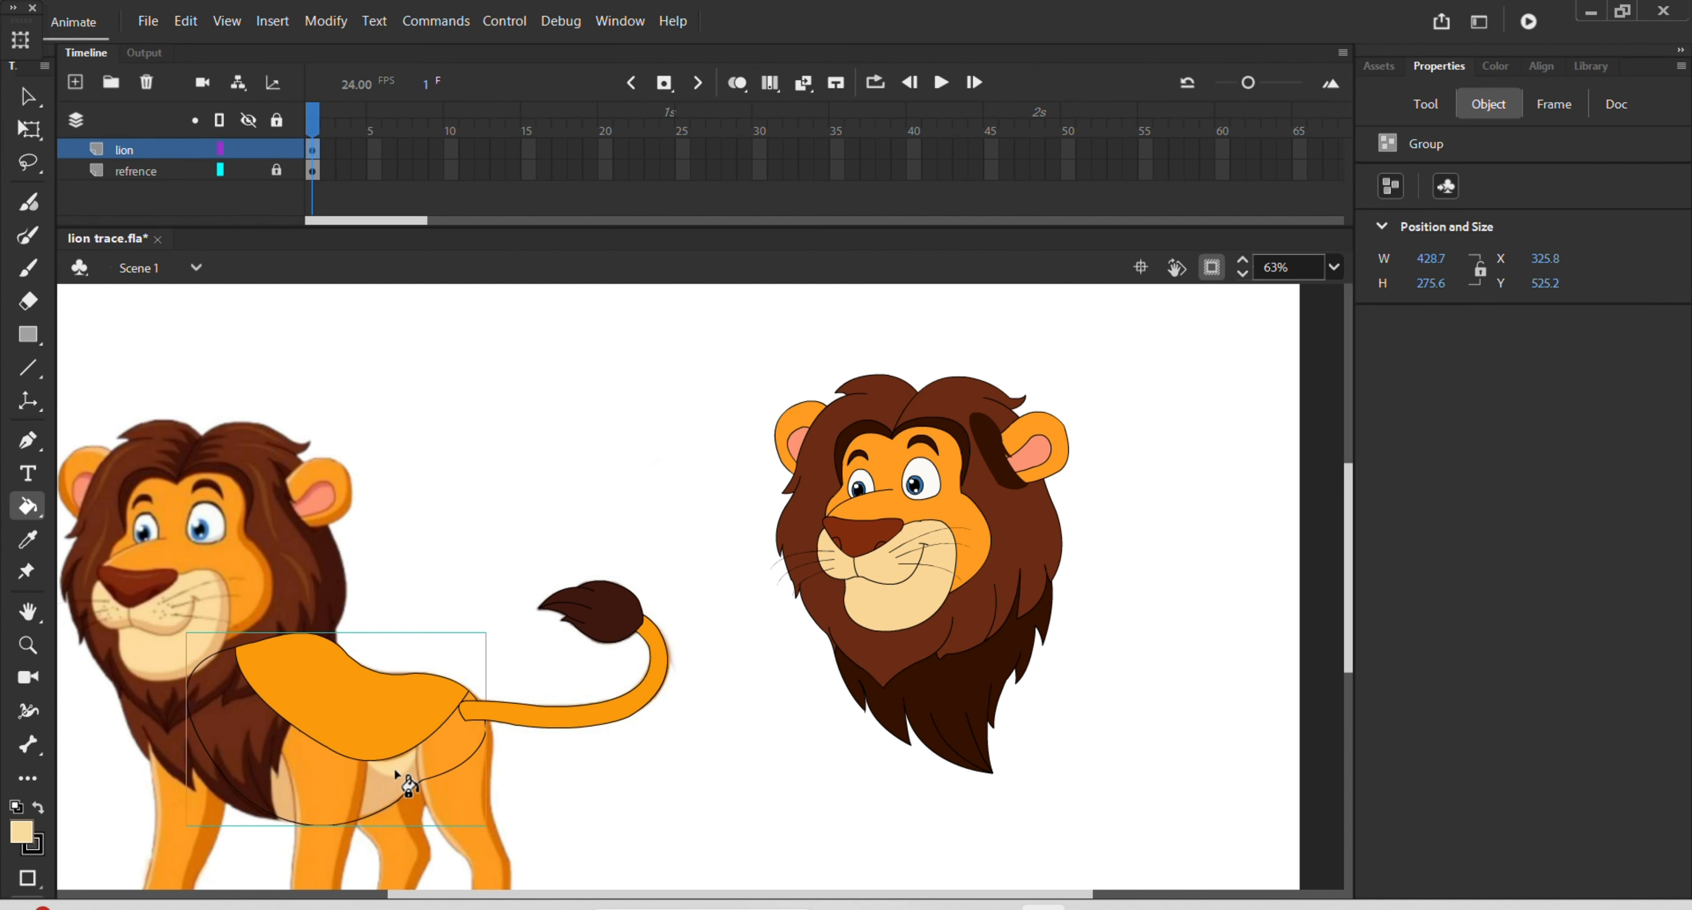
double_click(435, 770)
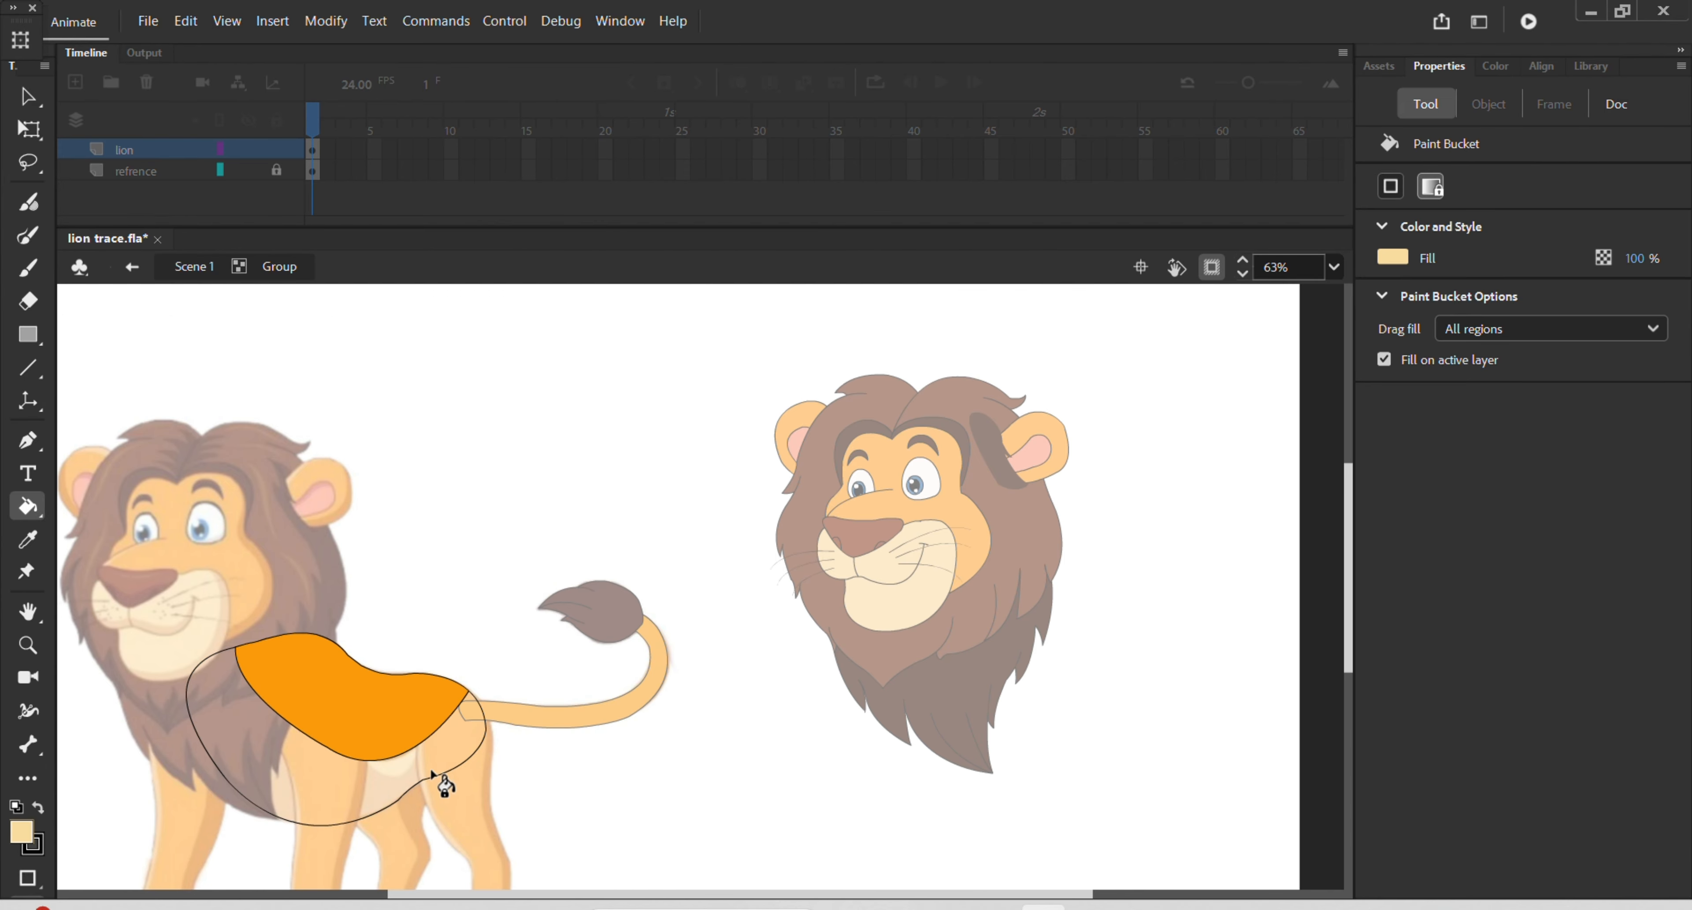
left_click(430, 772)
scroll(420, 768, "down", 2)
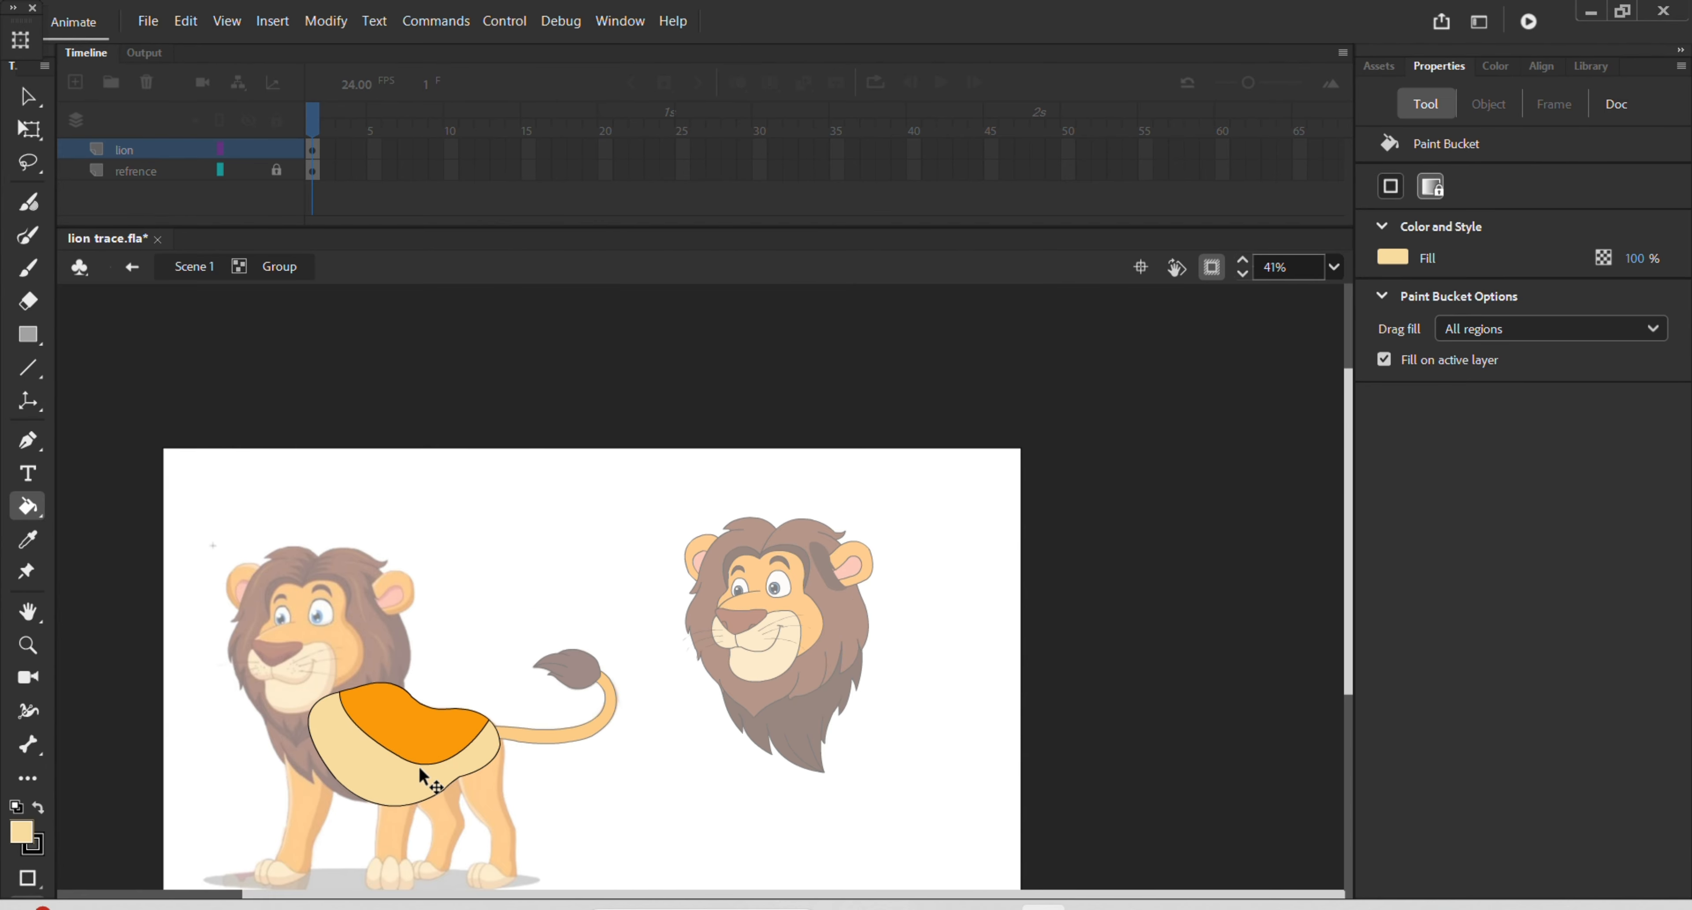
key("v")
double_click(472, 652)
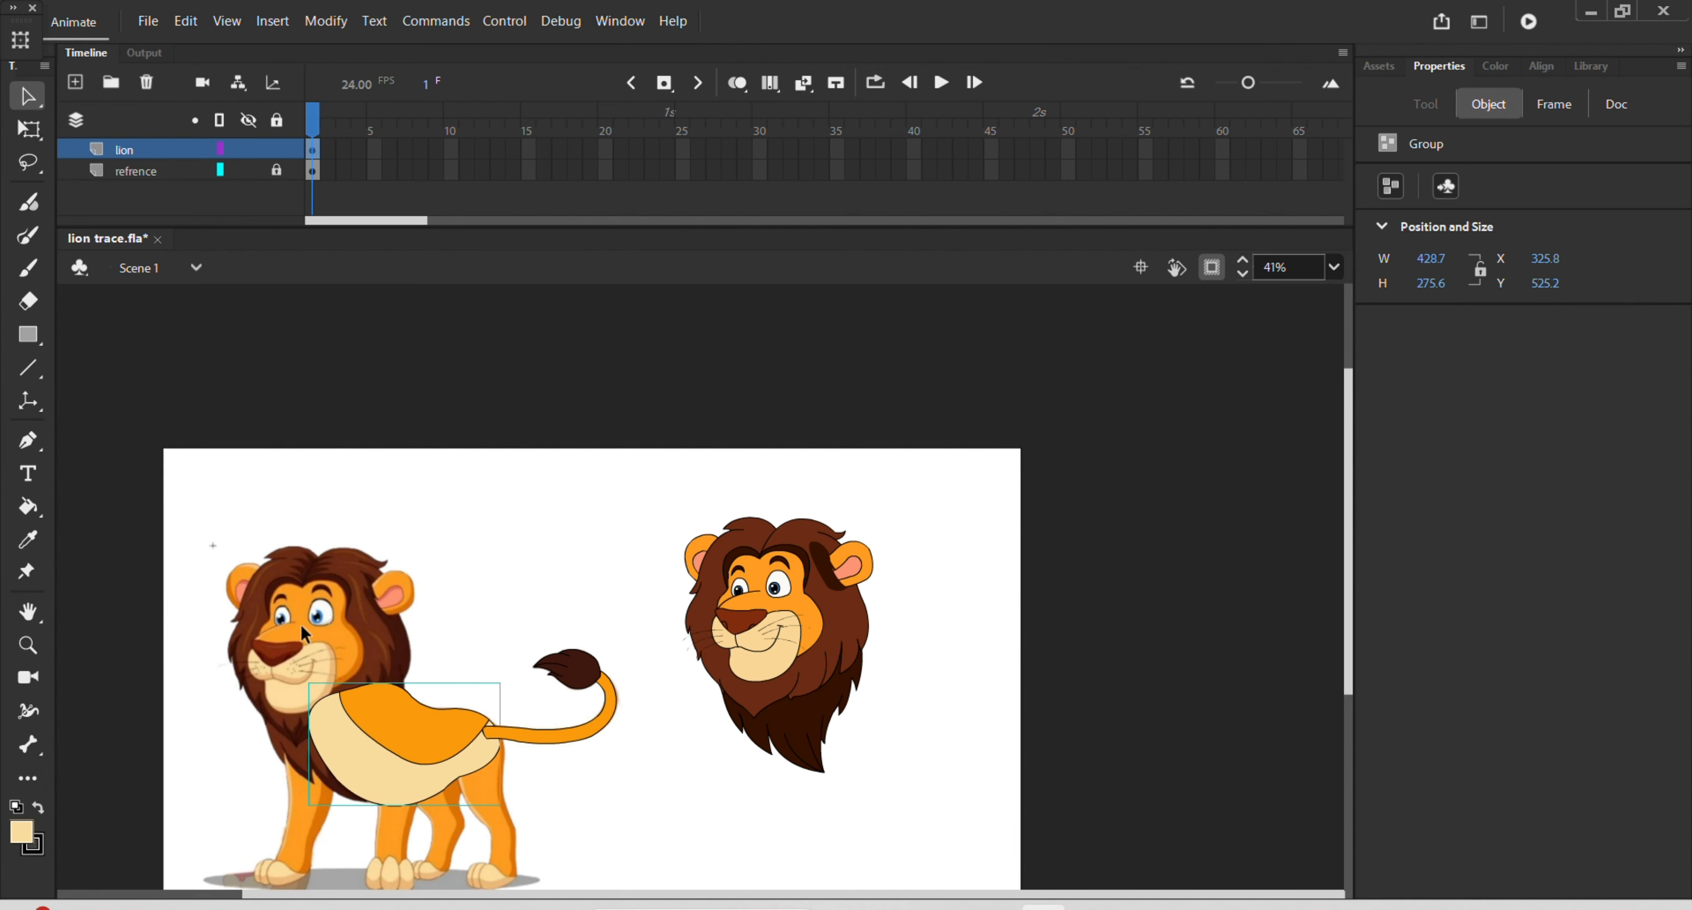
Move the body, tail and tuft together onto the traced head at X 1380.25, Y 374.55, and show artwork outside the stage
left_click_drag(300, 623, 576, 828)
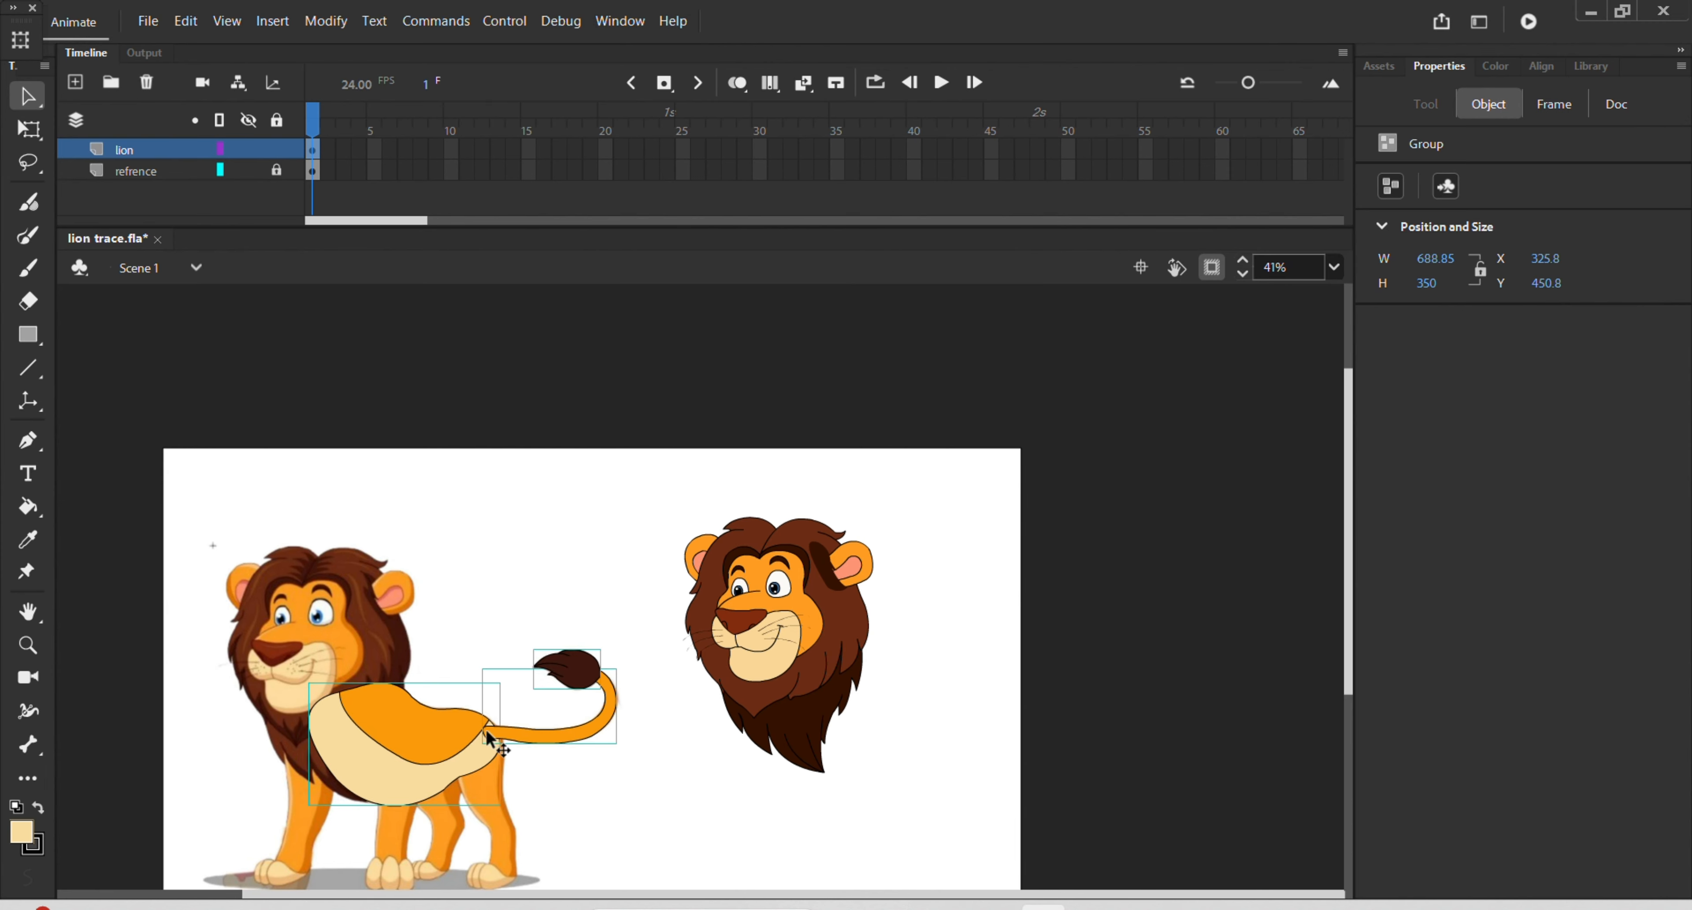
left_click_drag(443, 725, 918, 691)
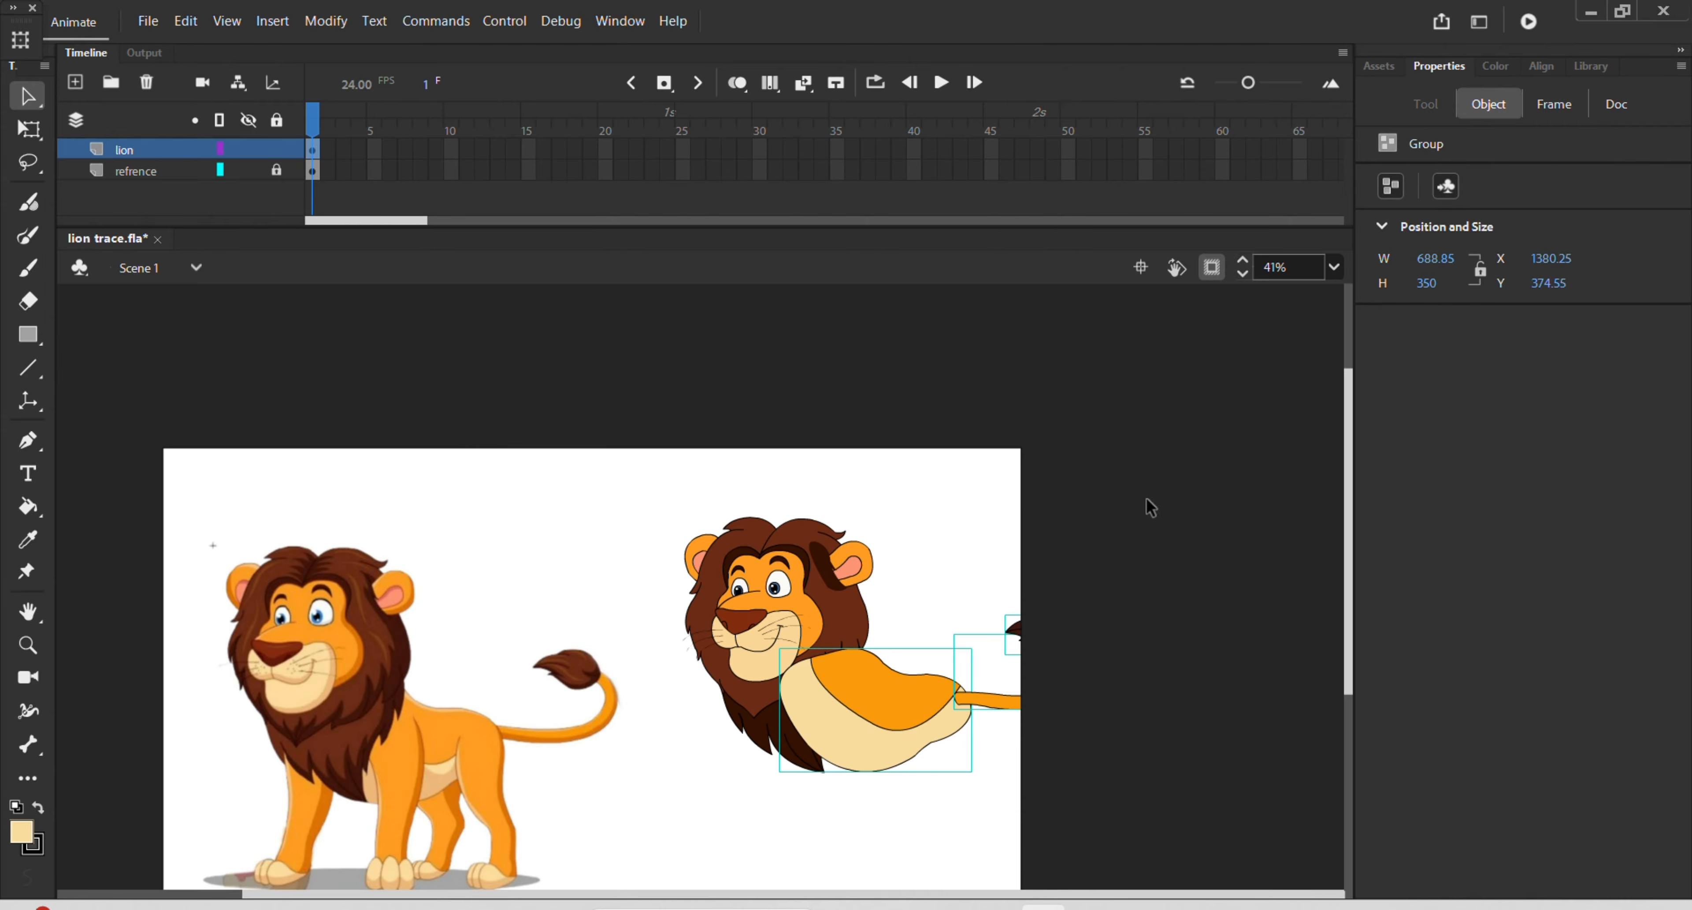
left_click(1212, 267)
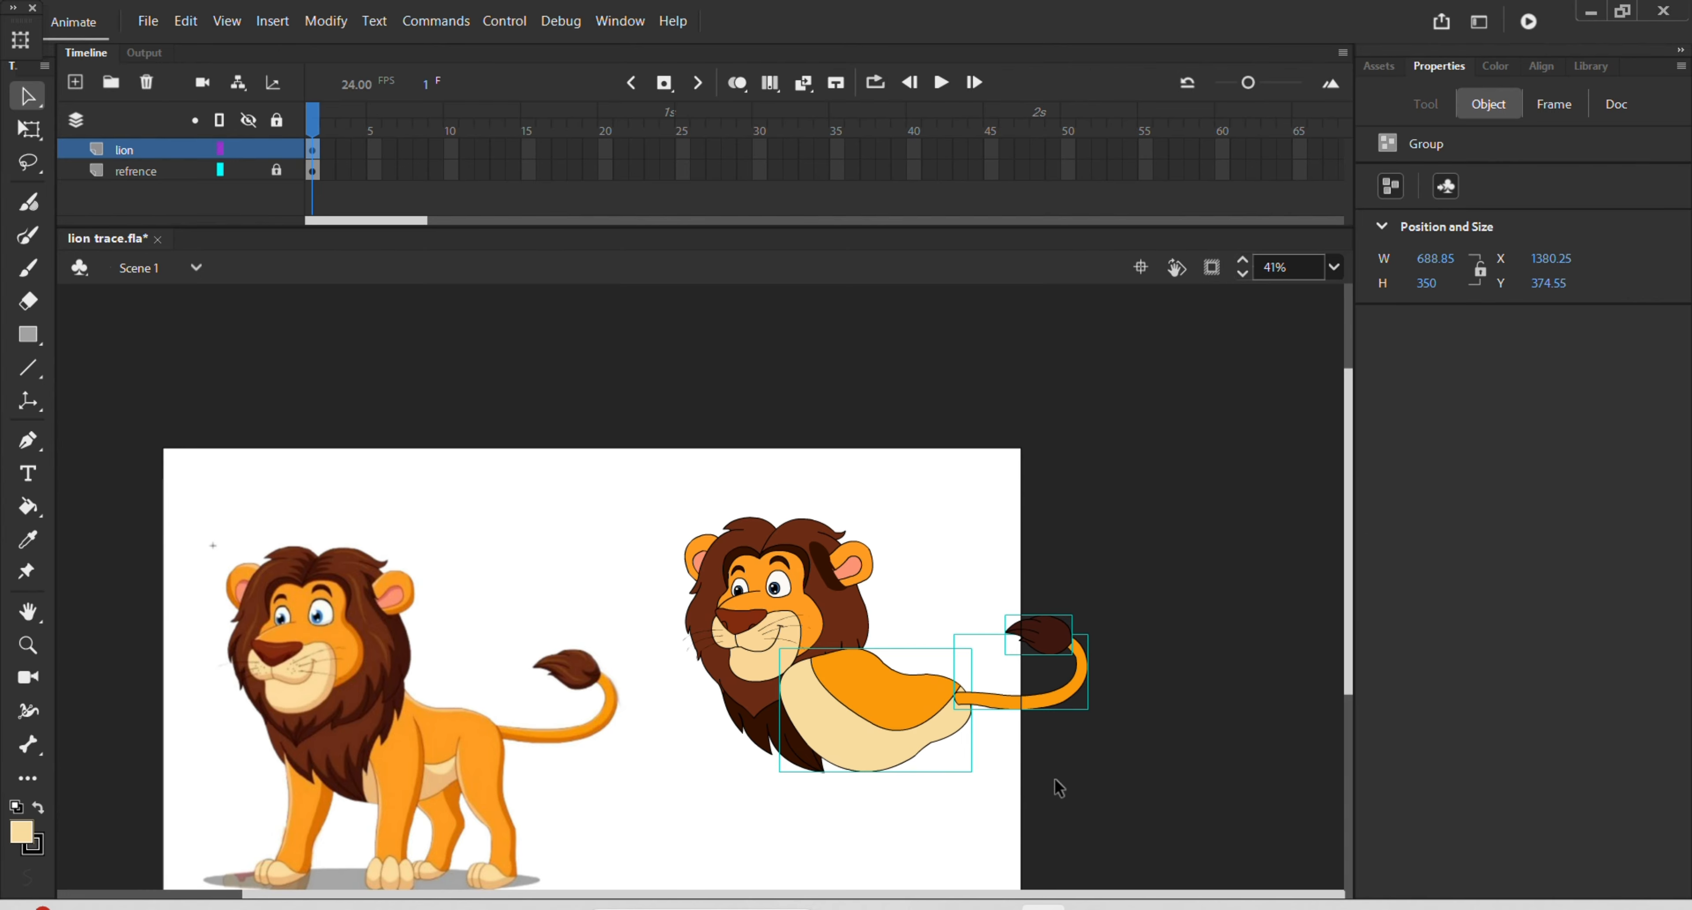
Raise the body, tail and tuft slightly to Y 365 and send them behind the head and mane
scroll(977, 767, "up", 1)
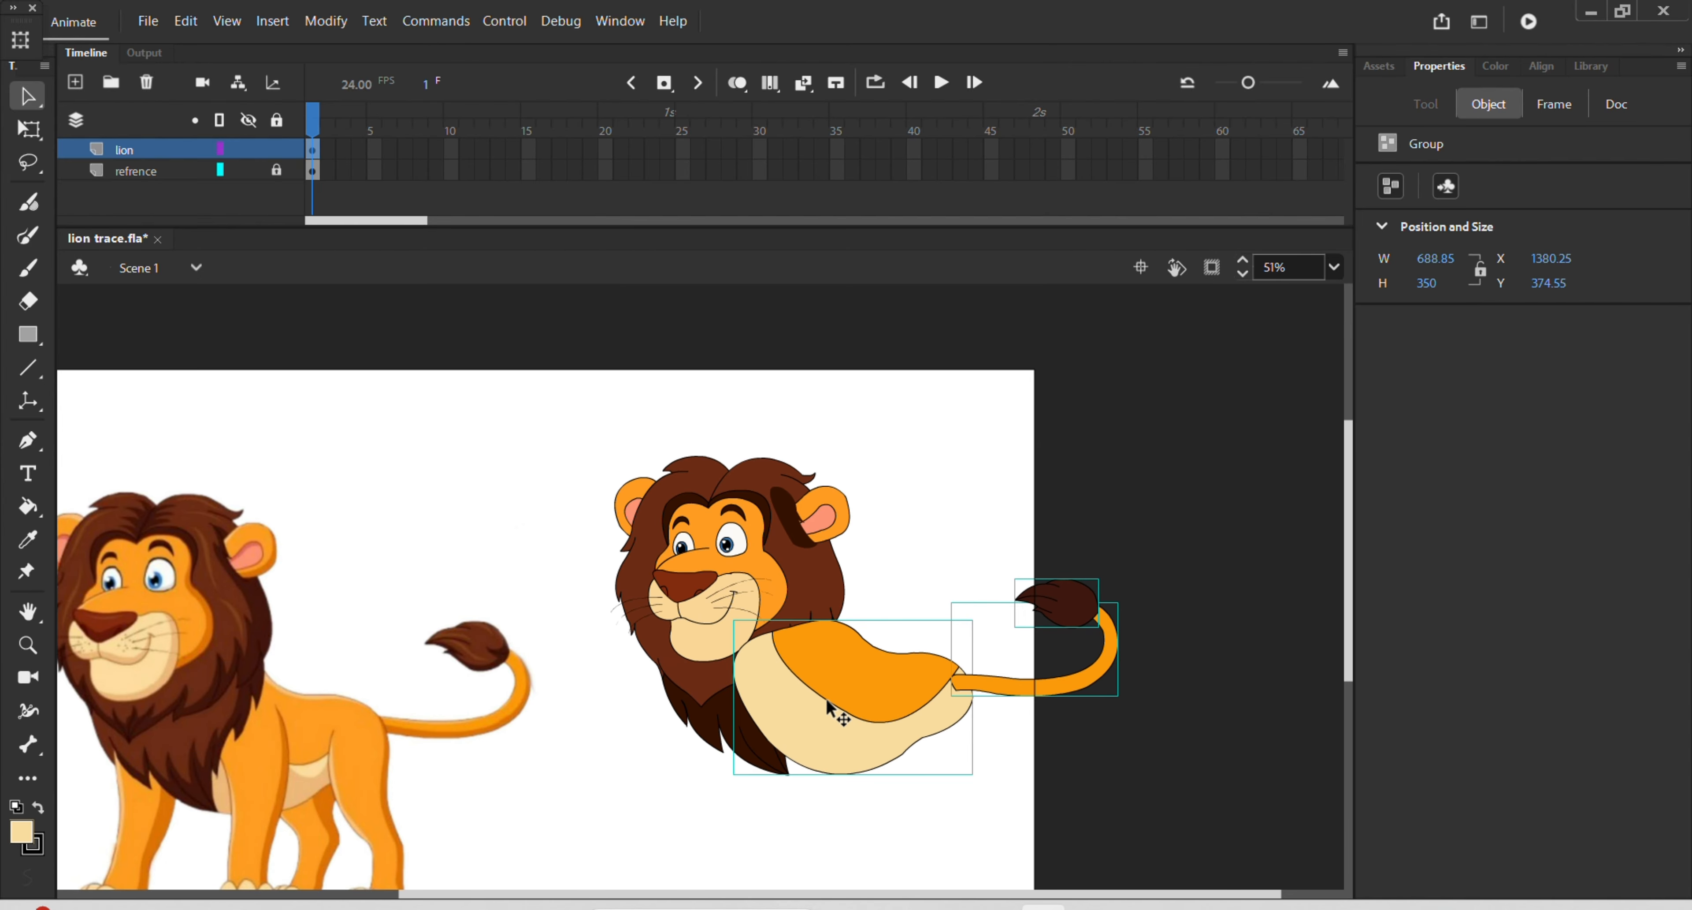
left_click_drag(827, 703, 826, 701)
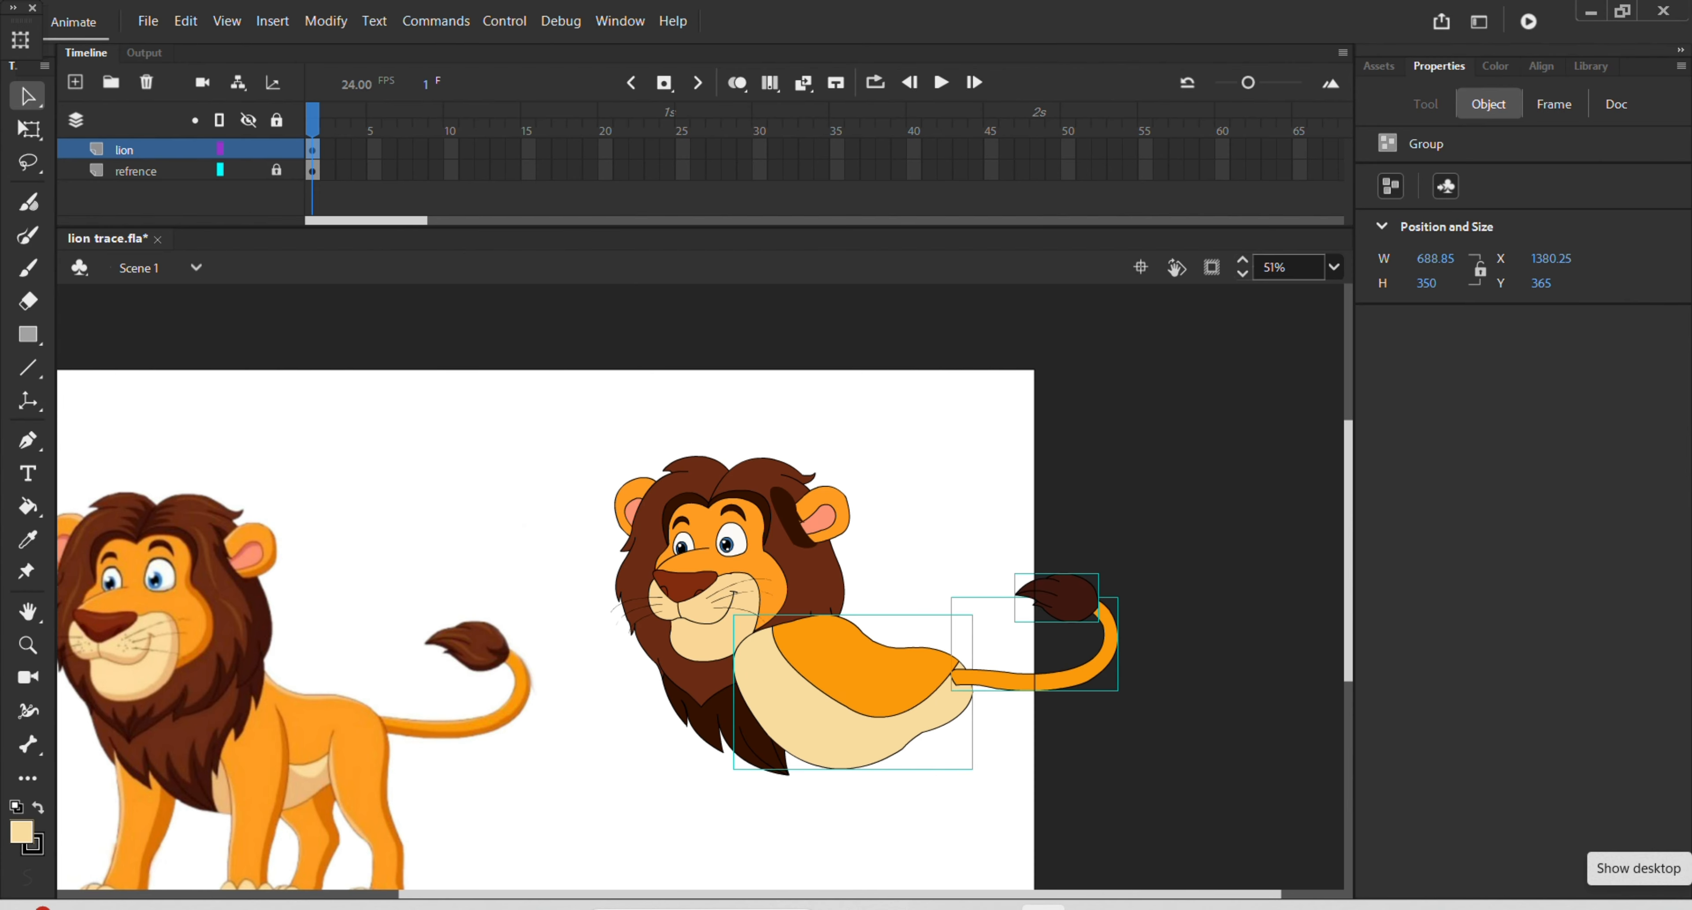
key("ctrl+Down")
key("ctrl+Down")
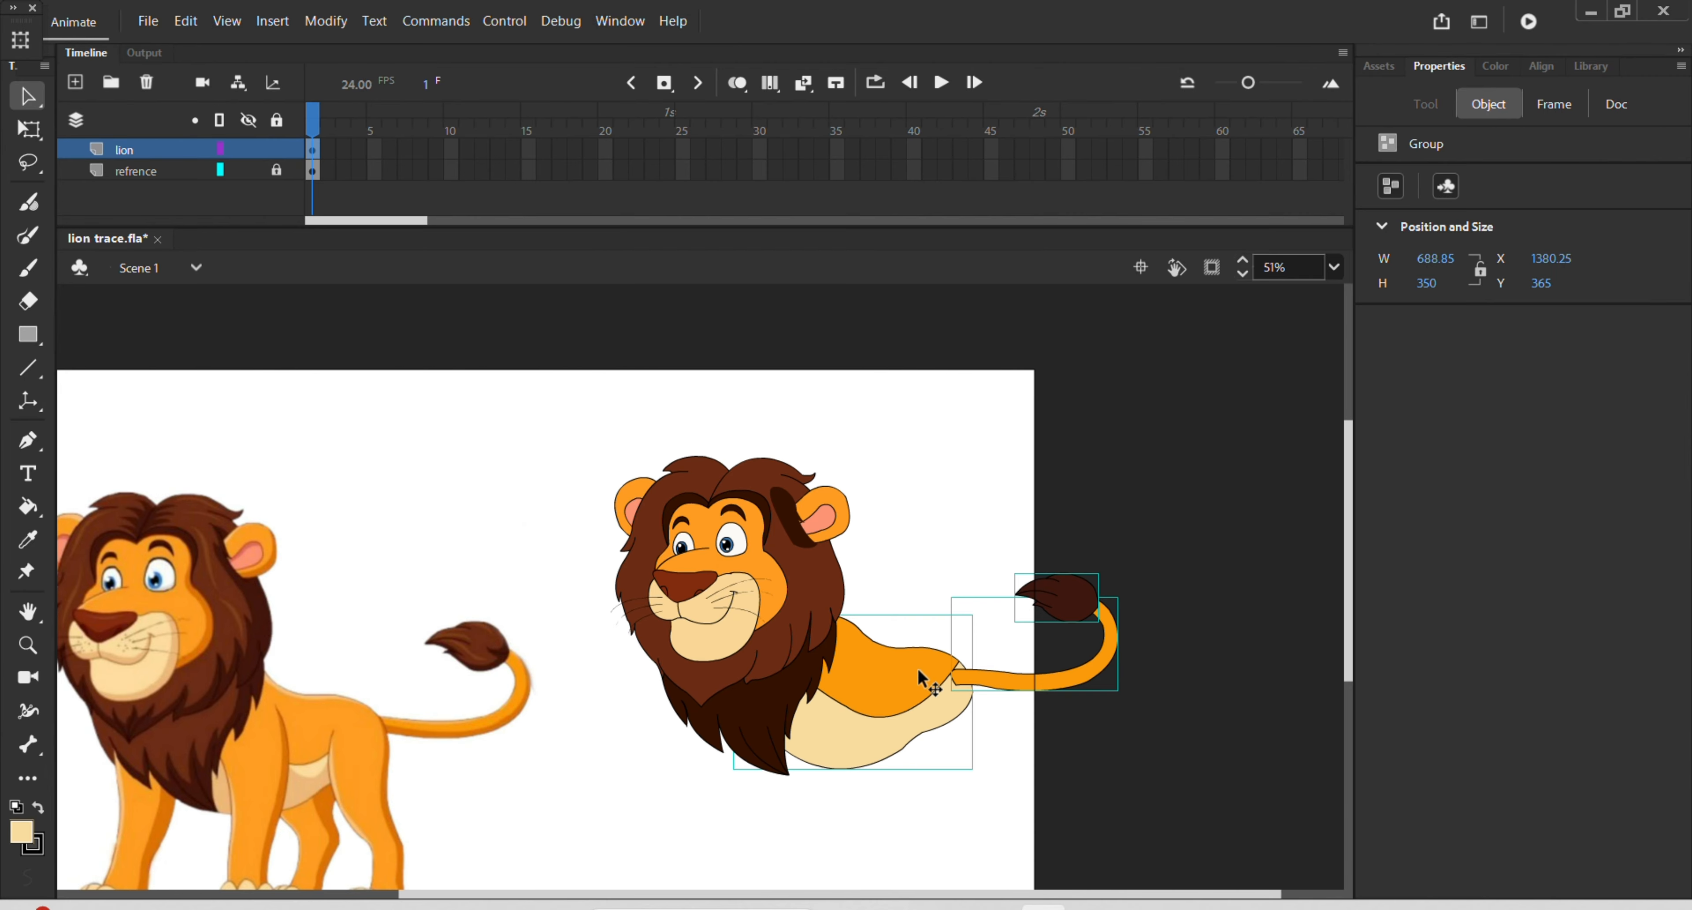
Lower the body, tail and tuft slightly, and send the tail and tuft behind the body
left_click_drag(918, 669, 919, 681)
left_click(1079, 745)
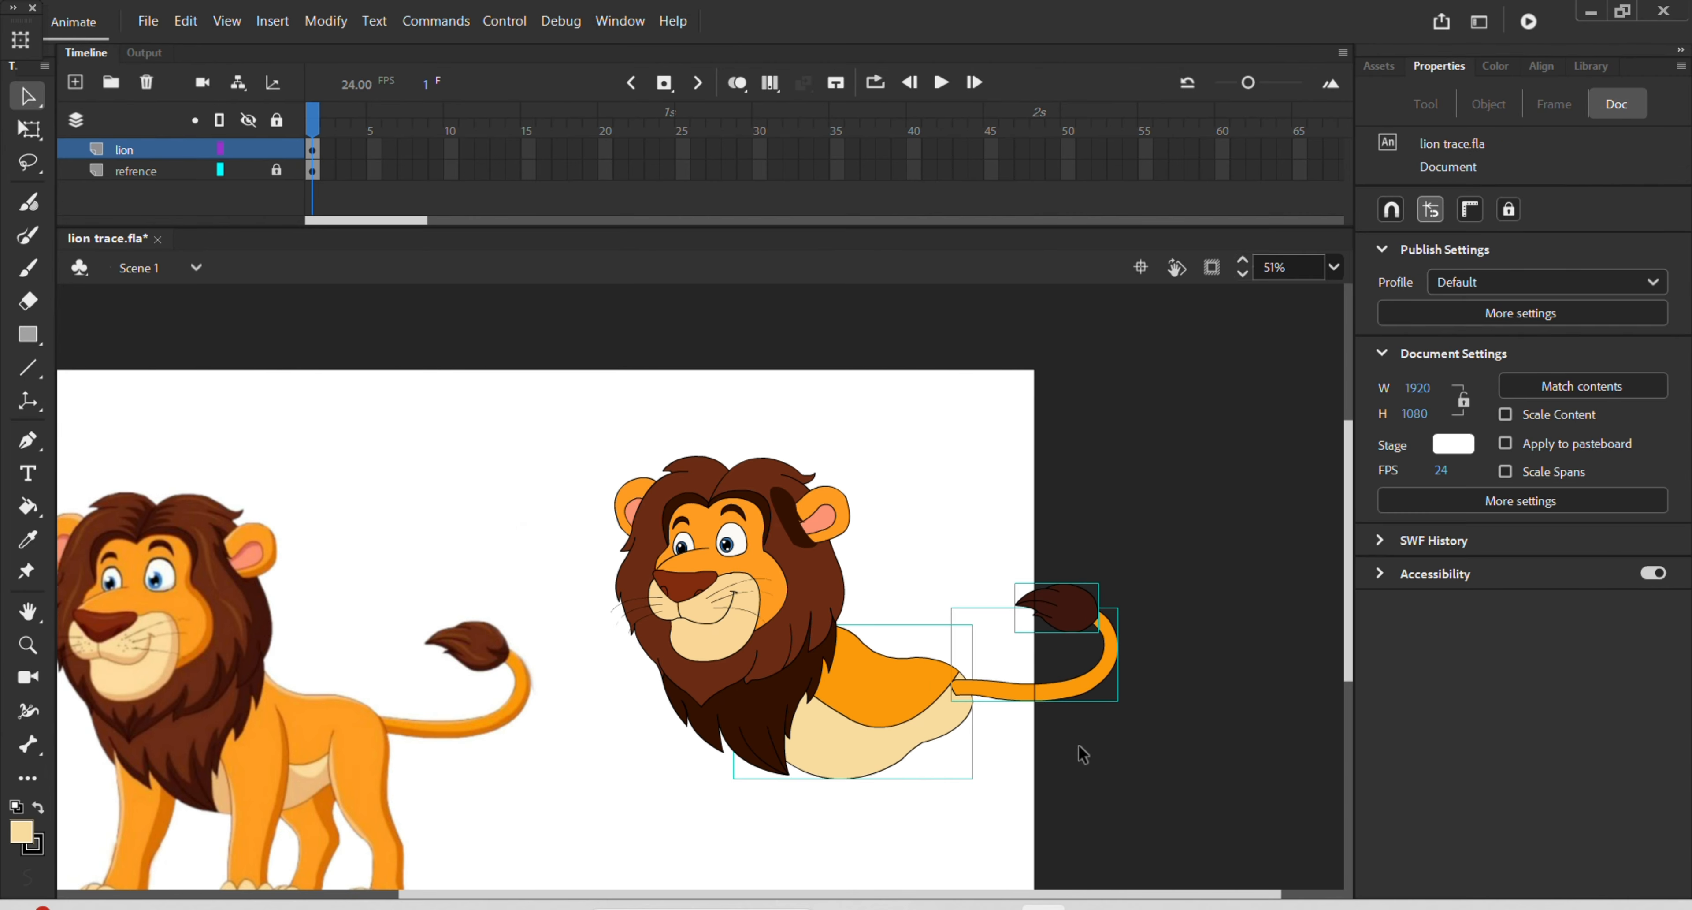
left_click_drag(1023, 532, 1100, 735)
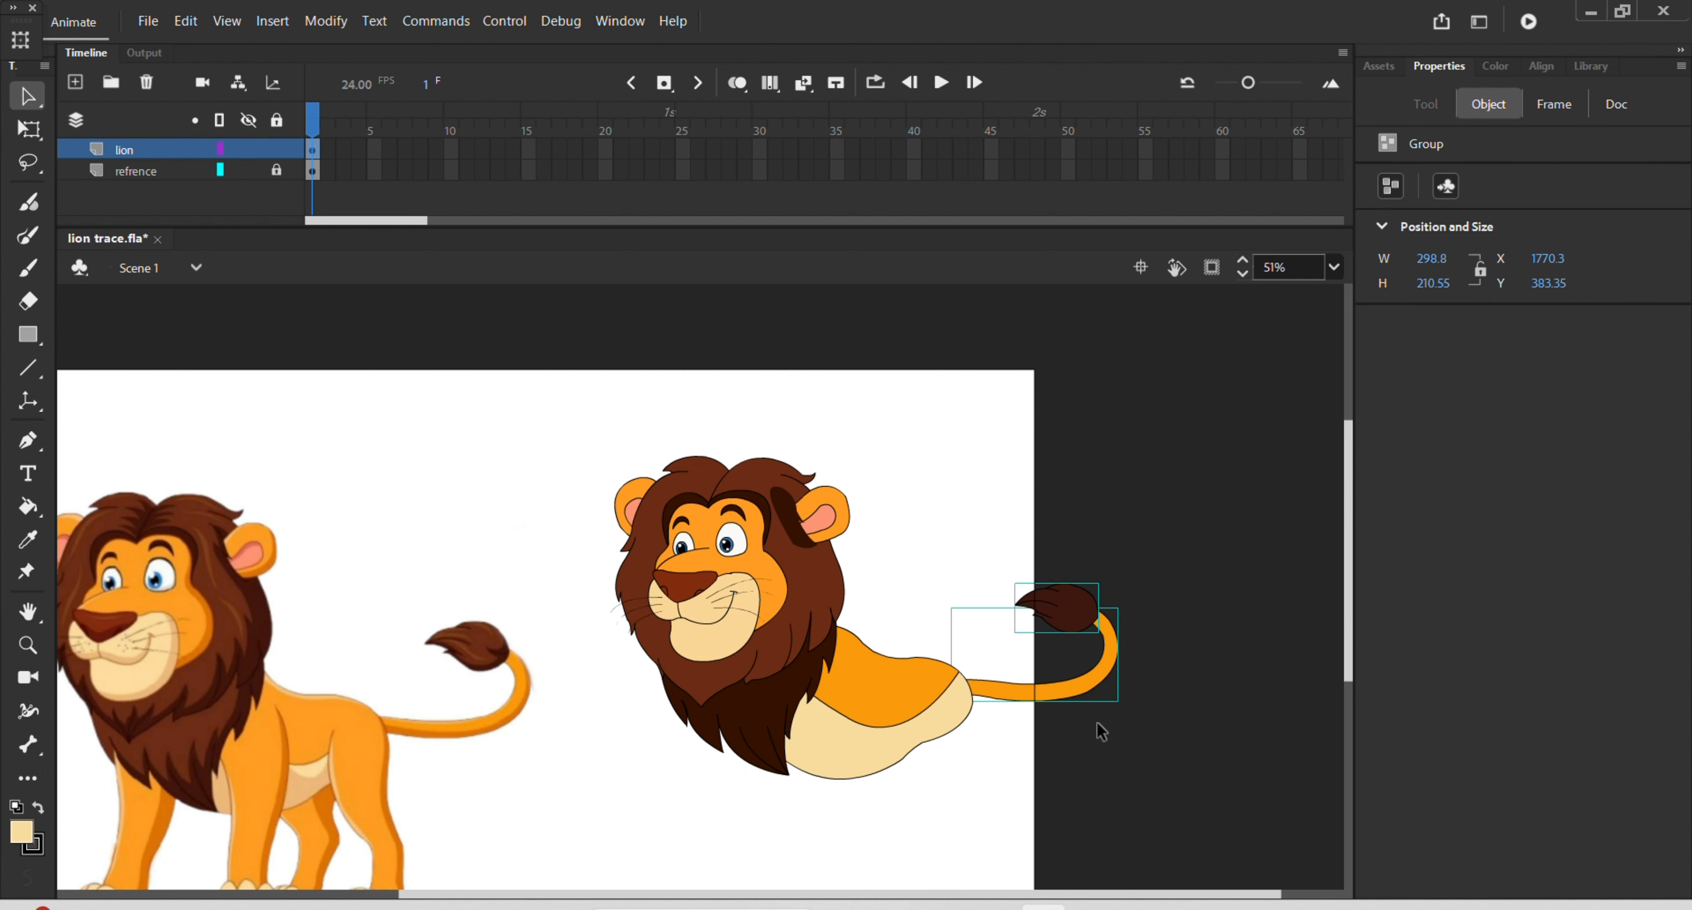
left_click(571, 737)
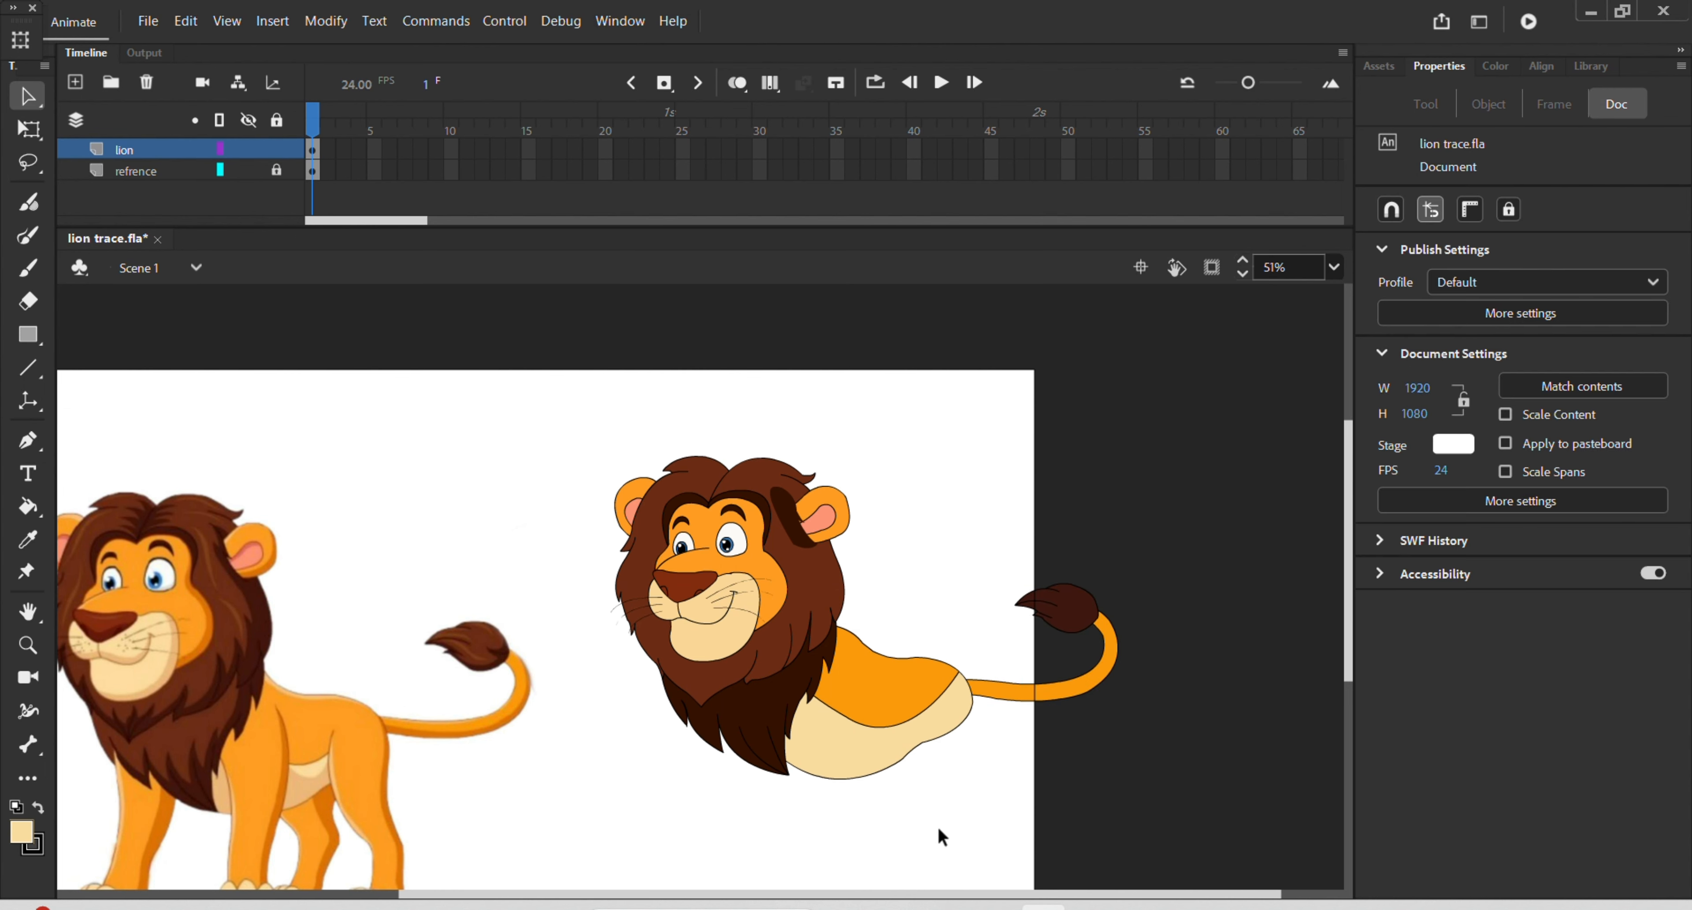
Unlock the refrence layer and move the reference image and traced lion together to X -149, Y 92
key("space")
left_click_drag(939, 830, 907, 821)
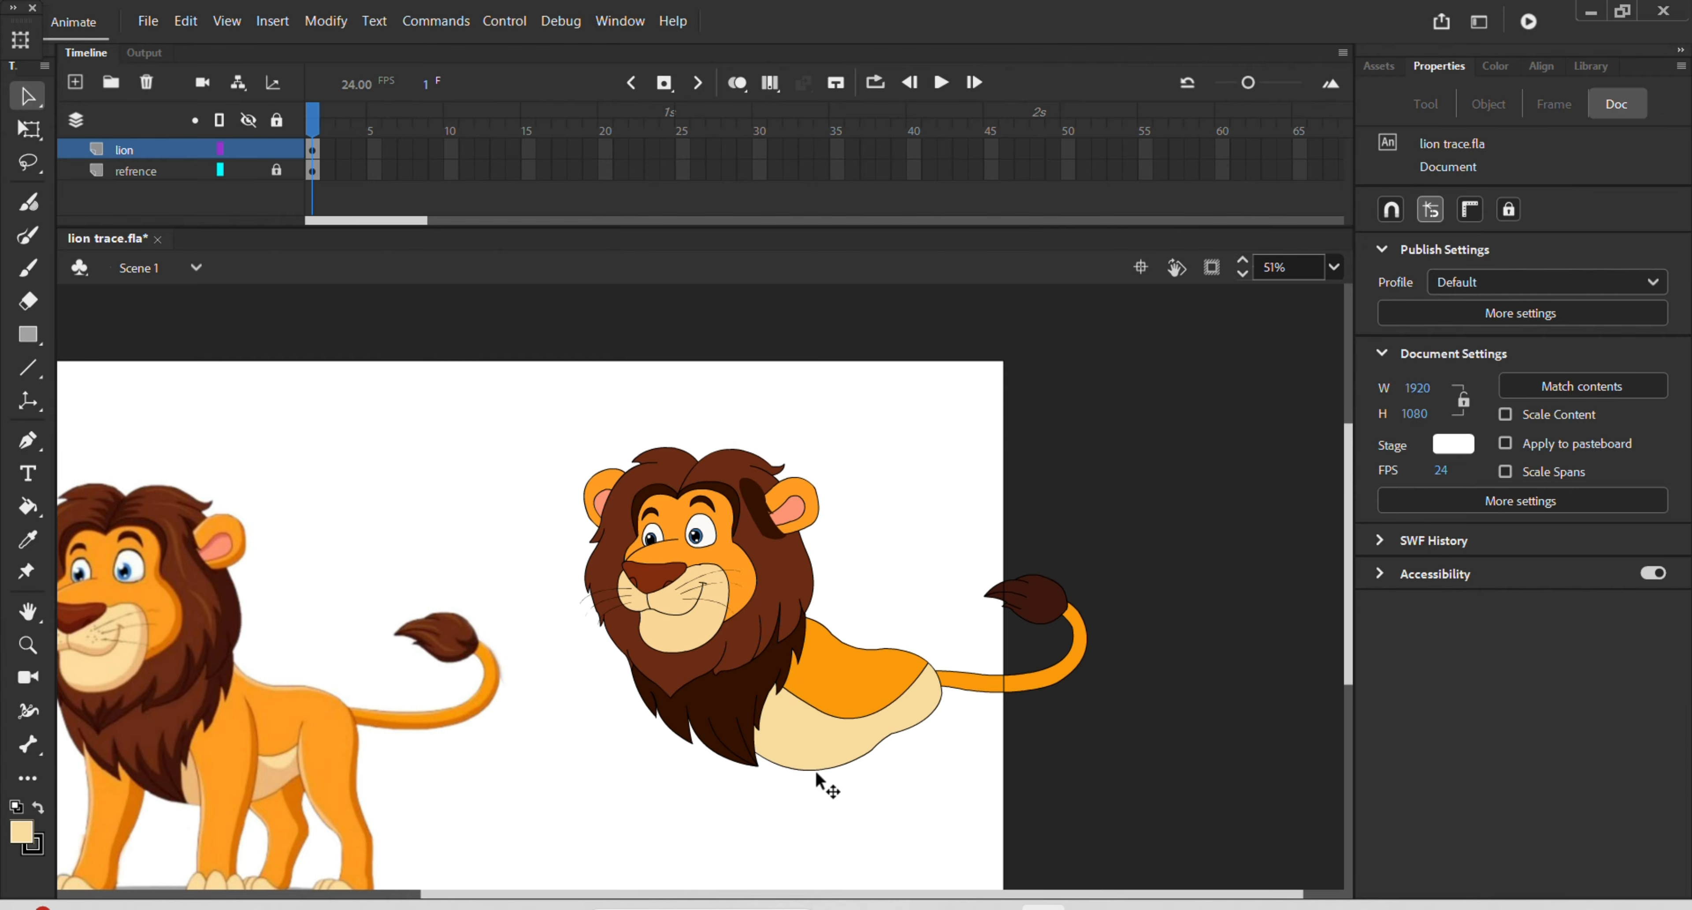
scroll(817, 776, "down", 2)
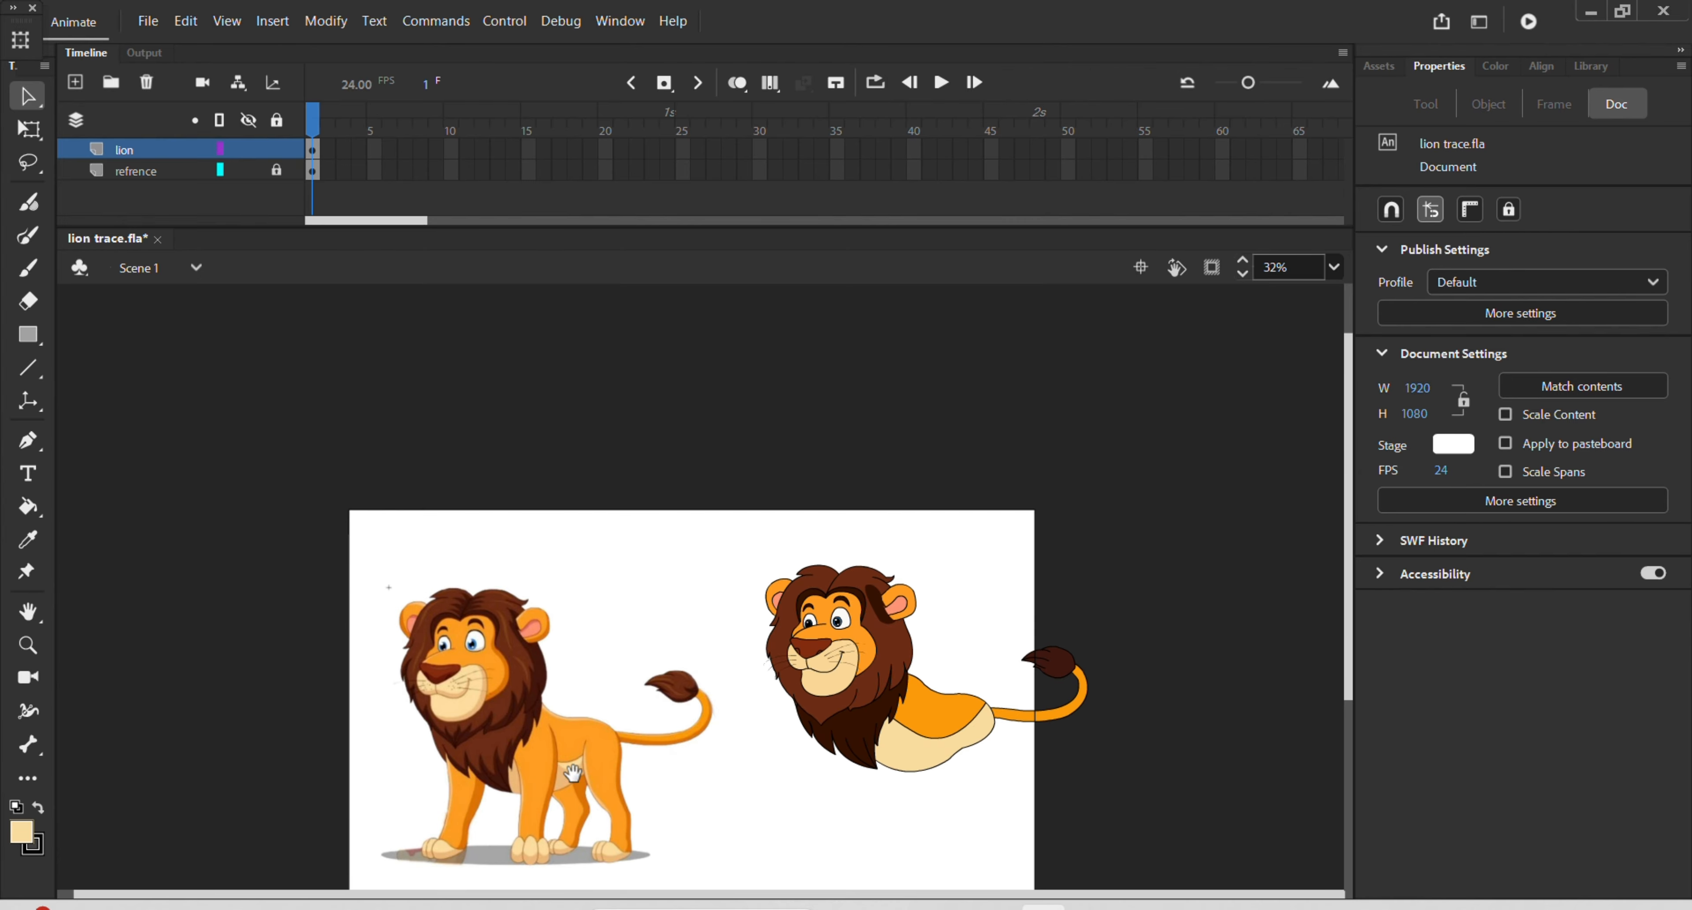
left_click_drag(573, 773, 573, 661)
left_click(277, 170)
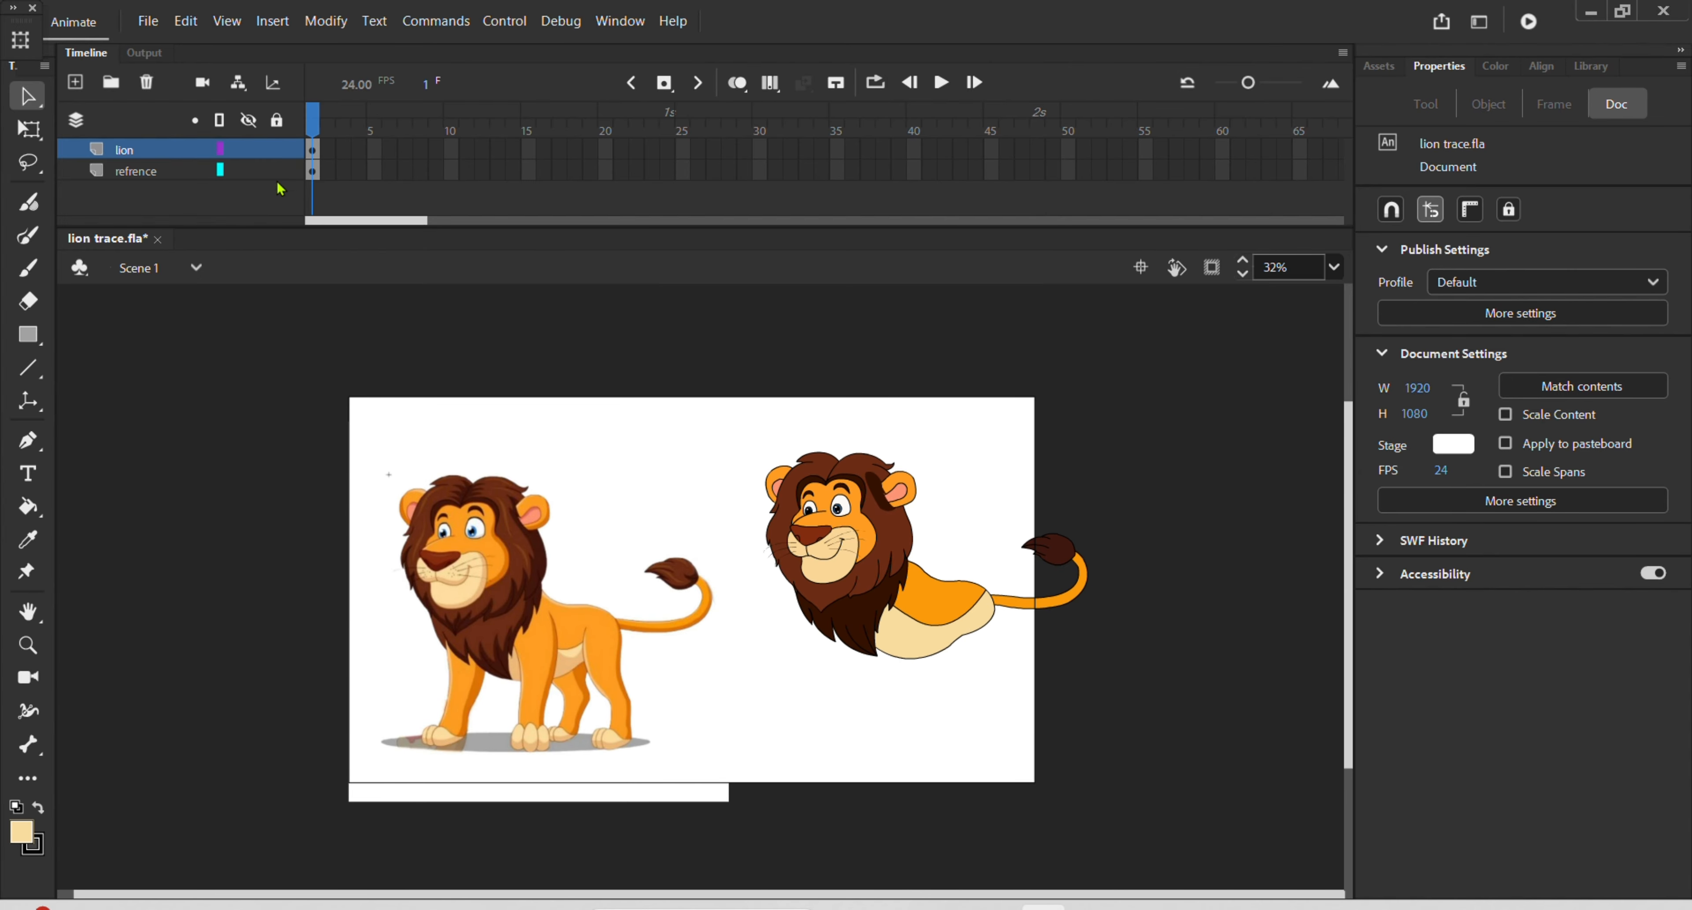
left_click_drag(314, 422, 1208, 891)
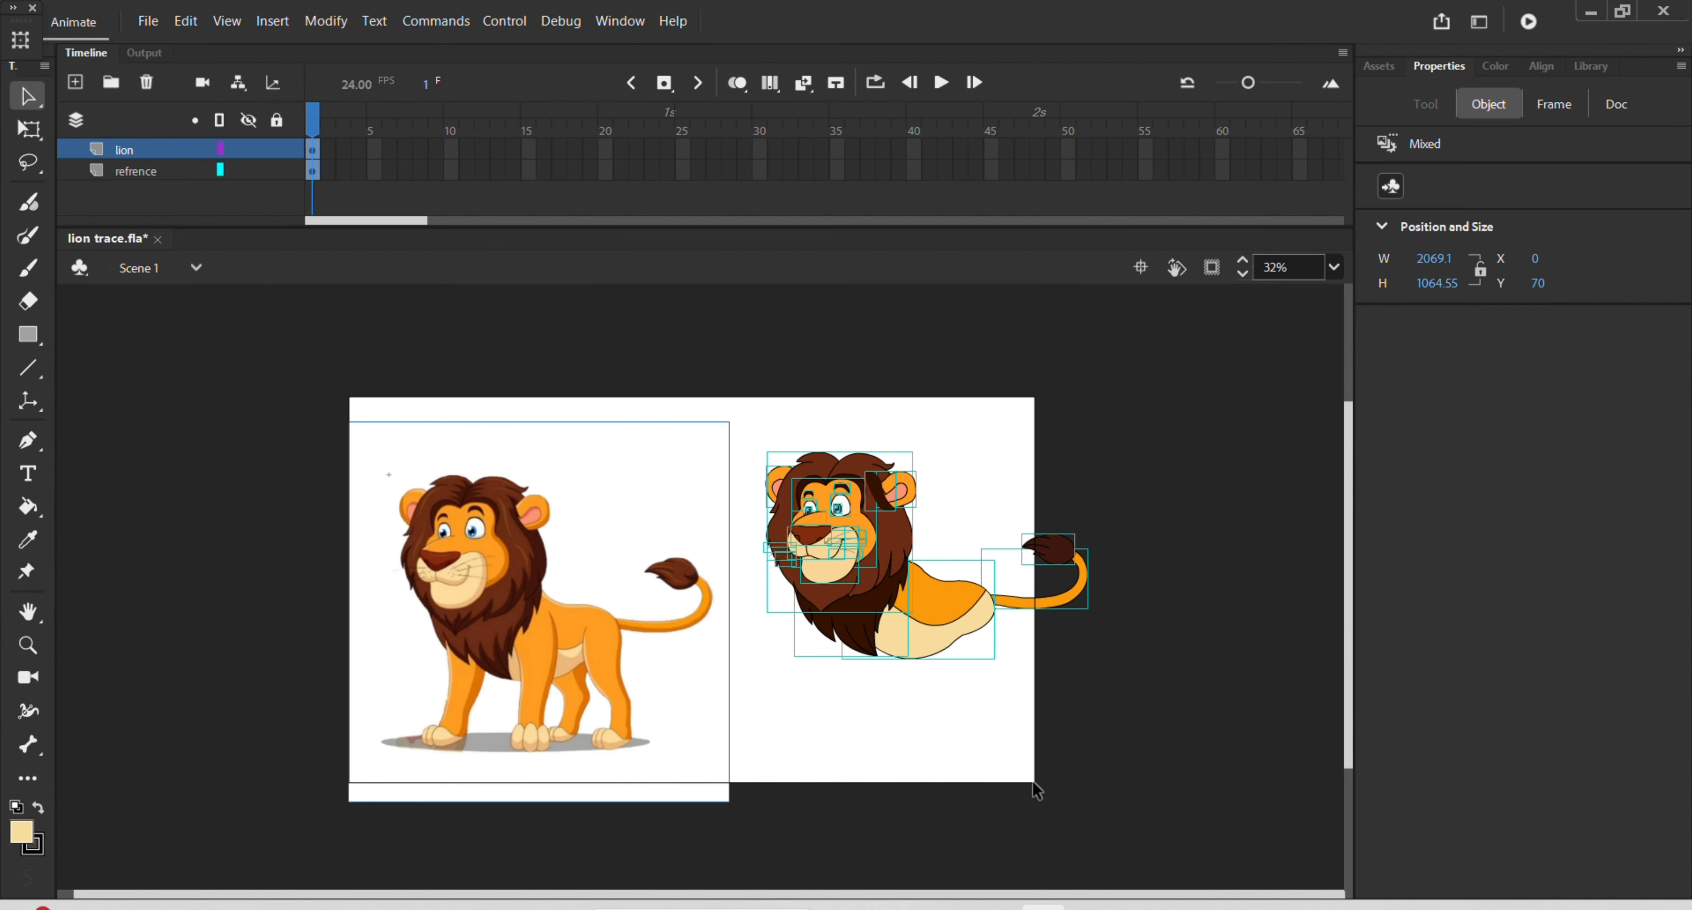
left_click_drag(943, 614, 888, 618)
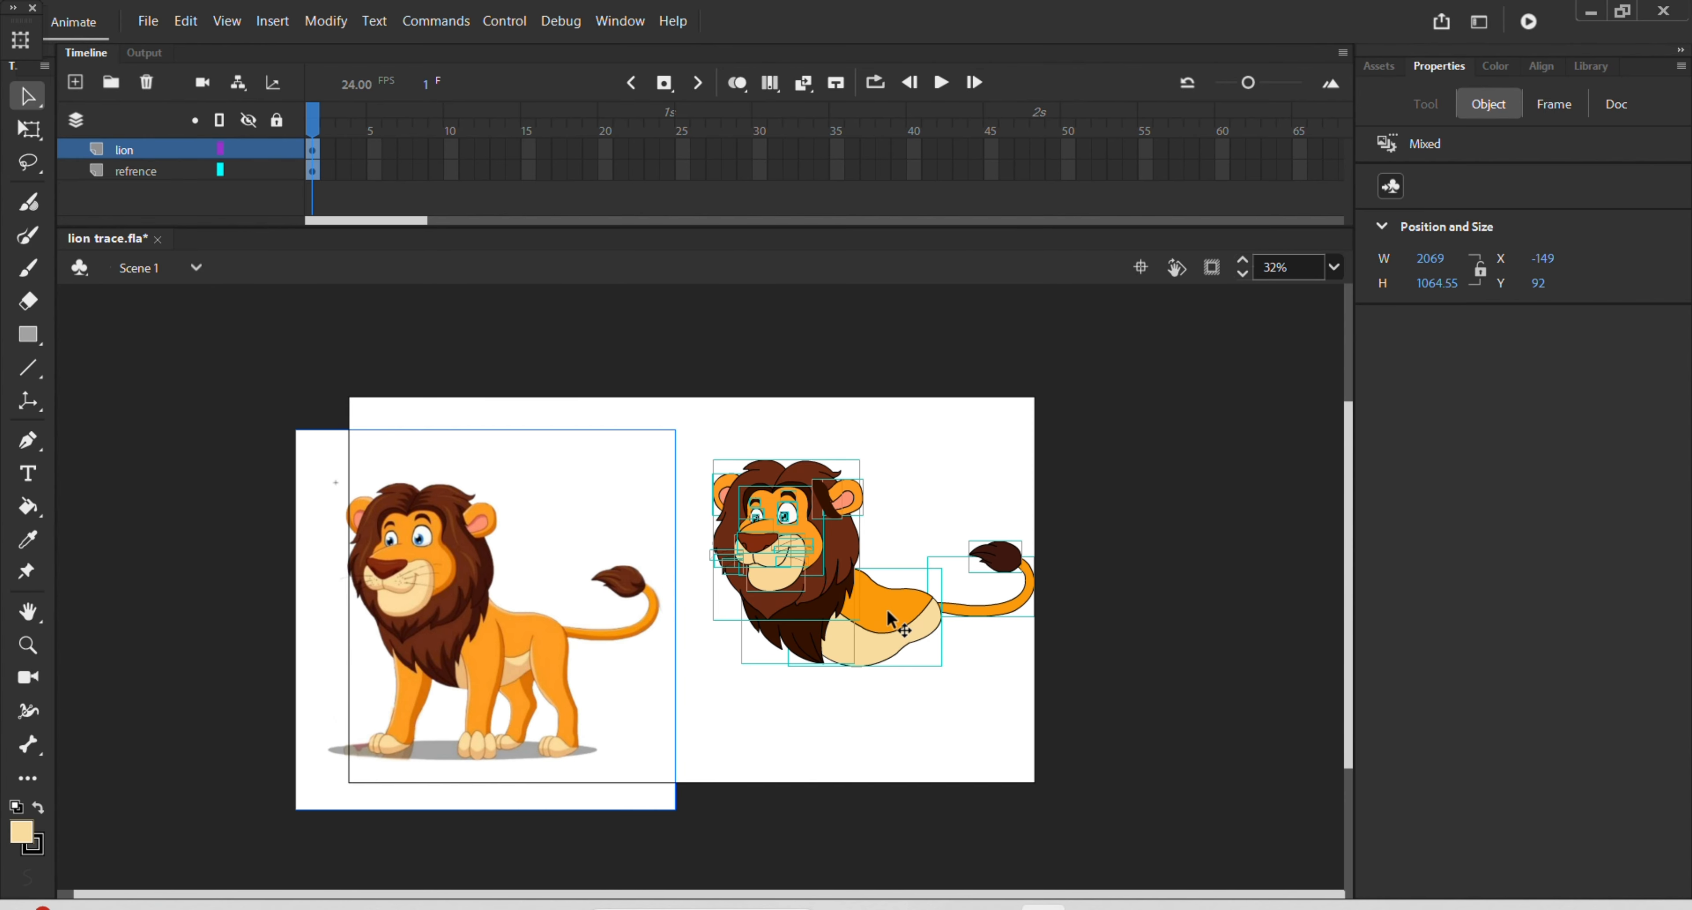
Scale all the artwork down slightly with Free Transform and reposition it so both lions fit within the stage
key("q")
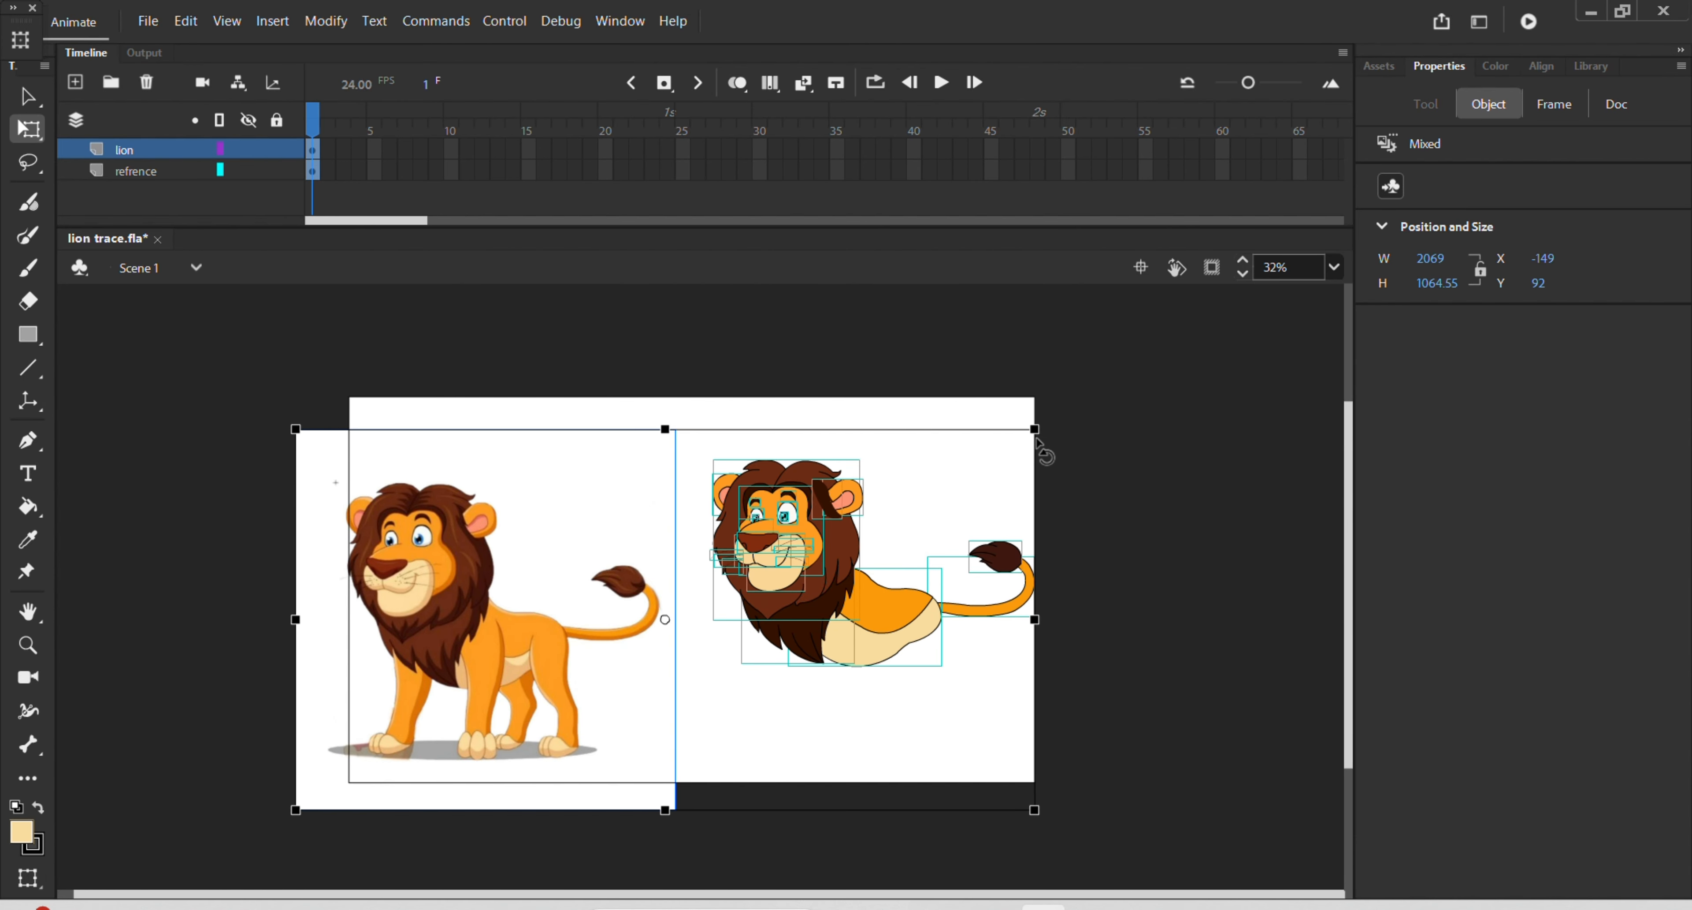
left_click_drag(1046, 434, 1029, 450)
left_click_drag(832, 595, 891, 579)
left_click(1102, 529)
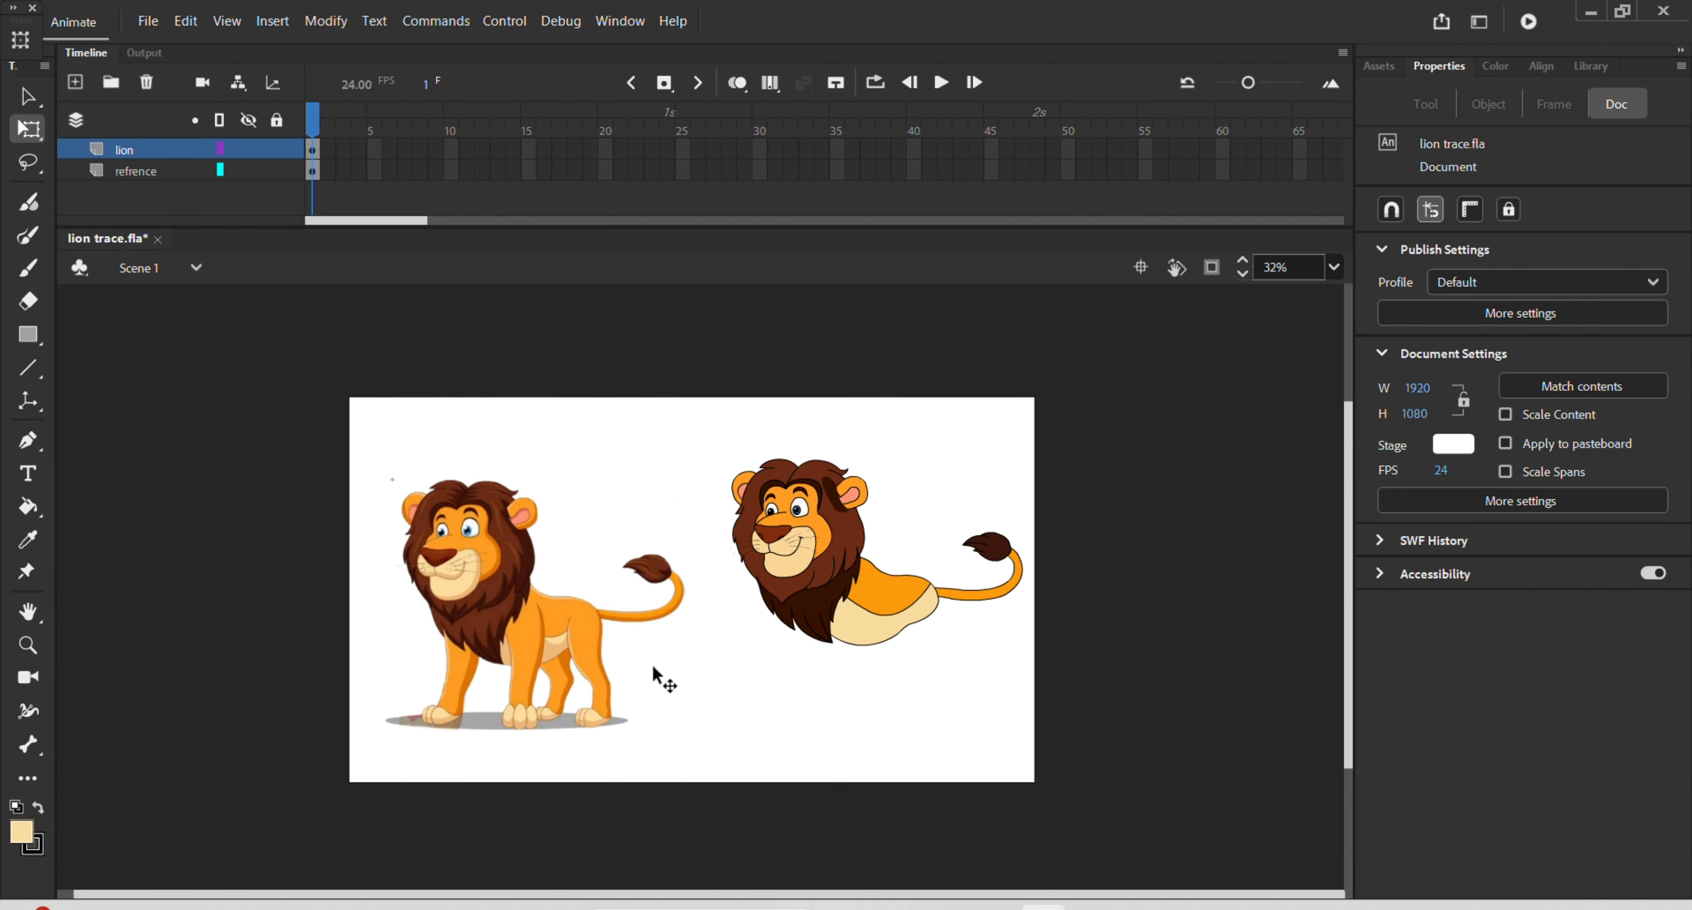